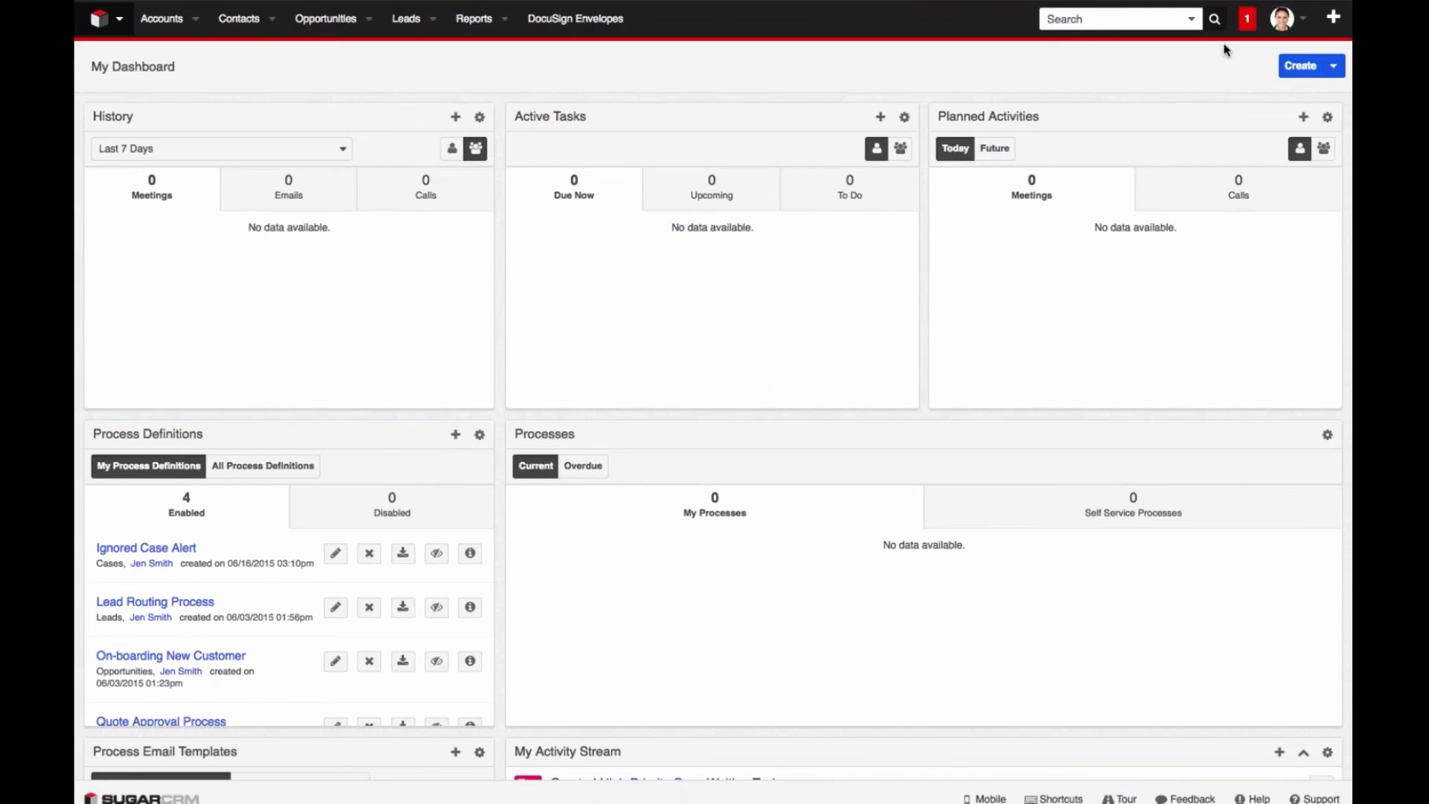
# Step: Open Studio from the developer tools in the system administration area
pyautogui.click(1285, 18)
pyautogui.click(1307, 117)
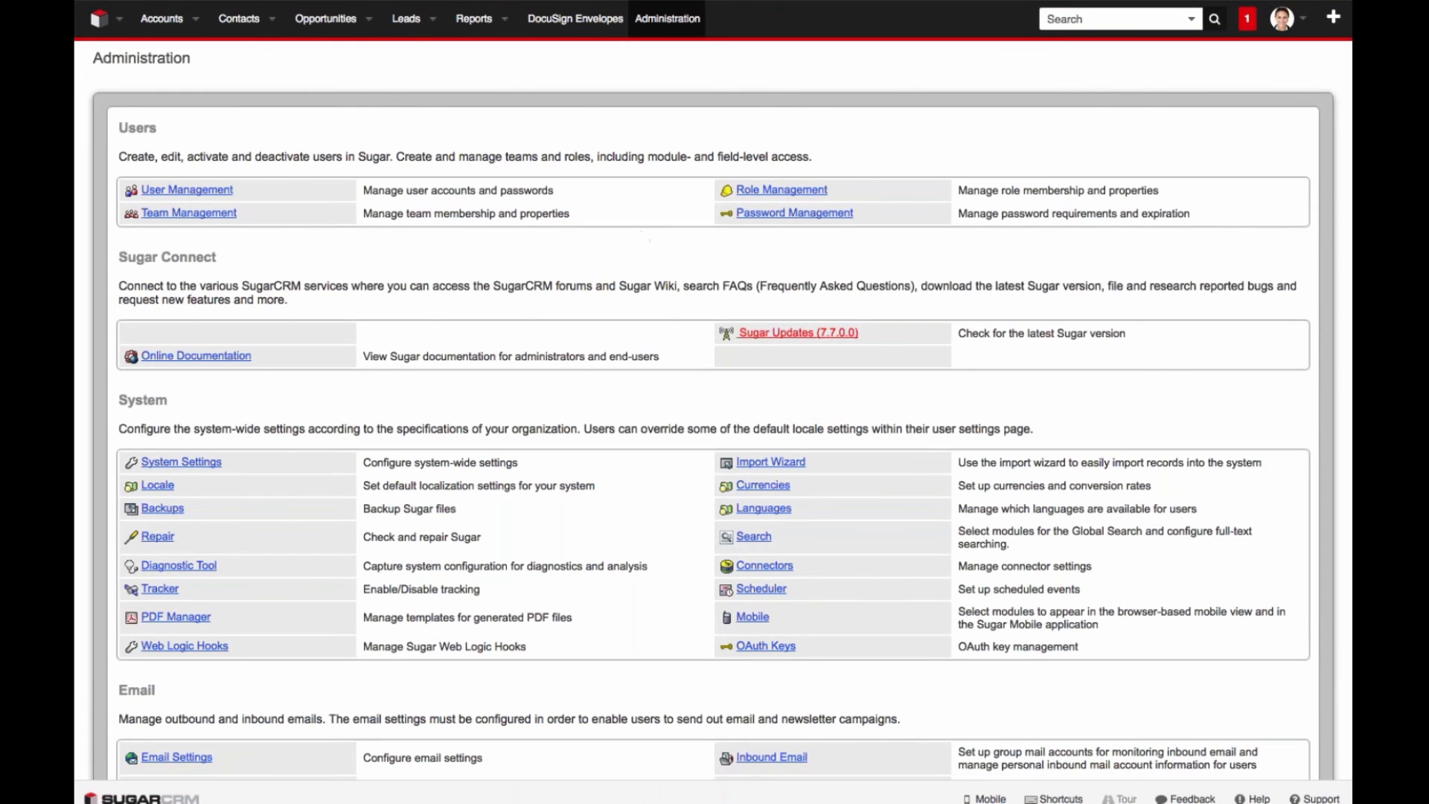
pyautogui.scroll(-1, 645, 236)
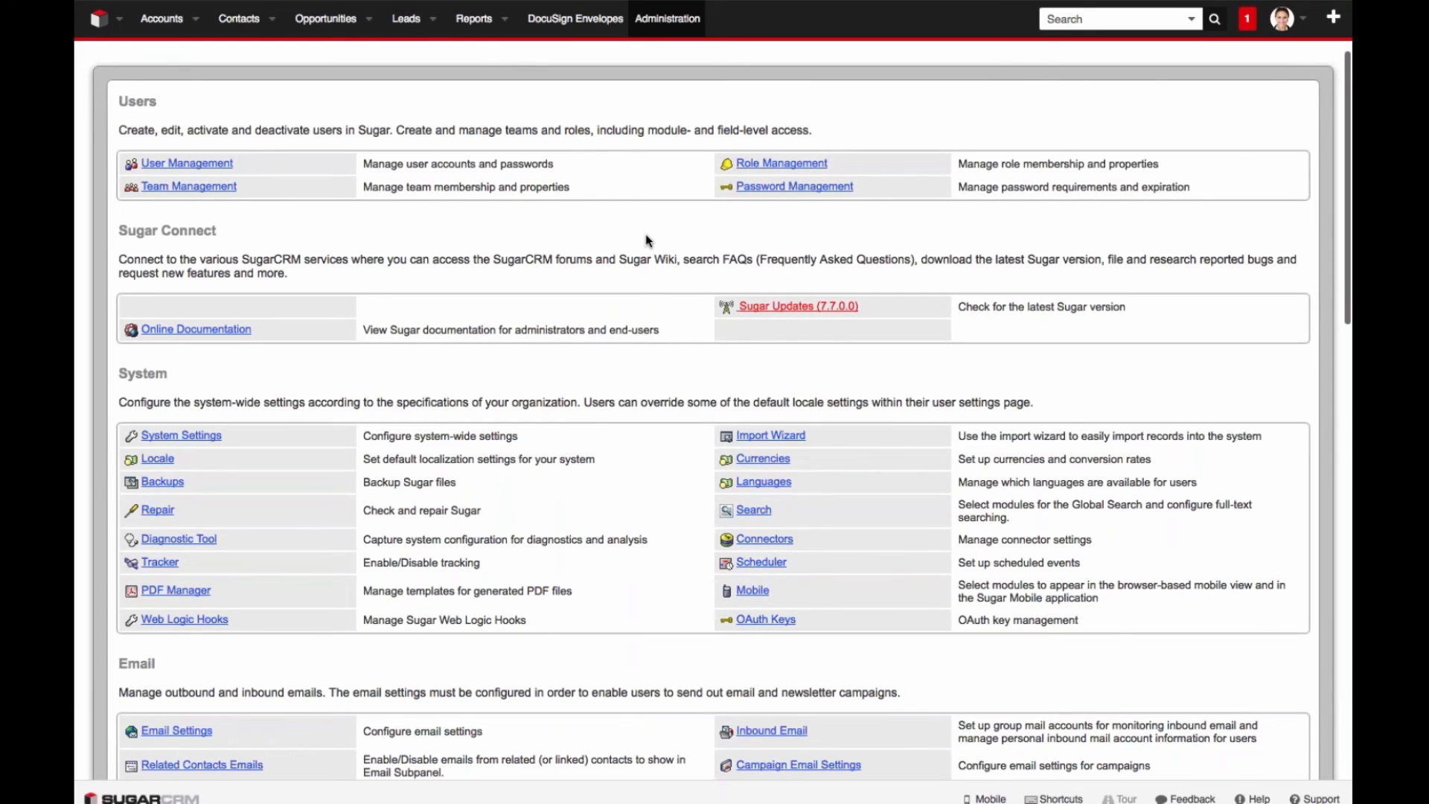
pyautogui.scroll(-6, 645, 234)
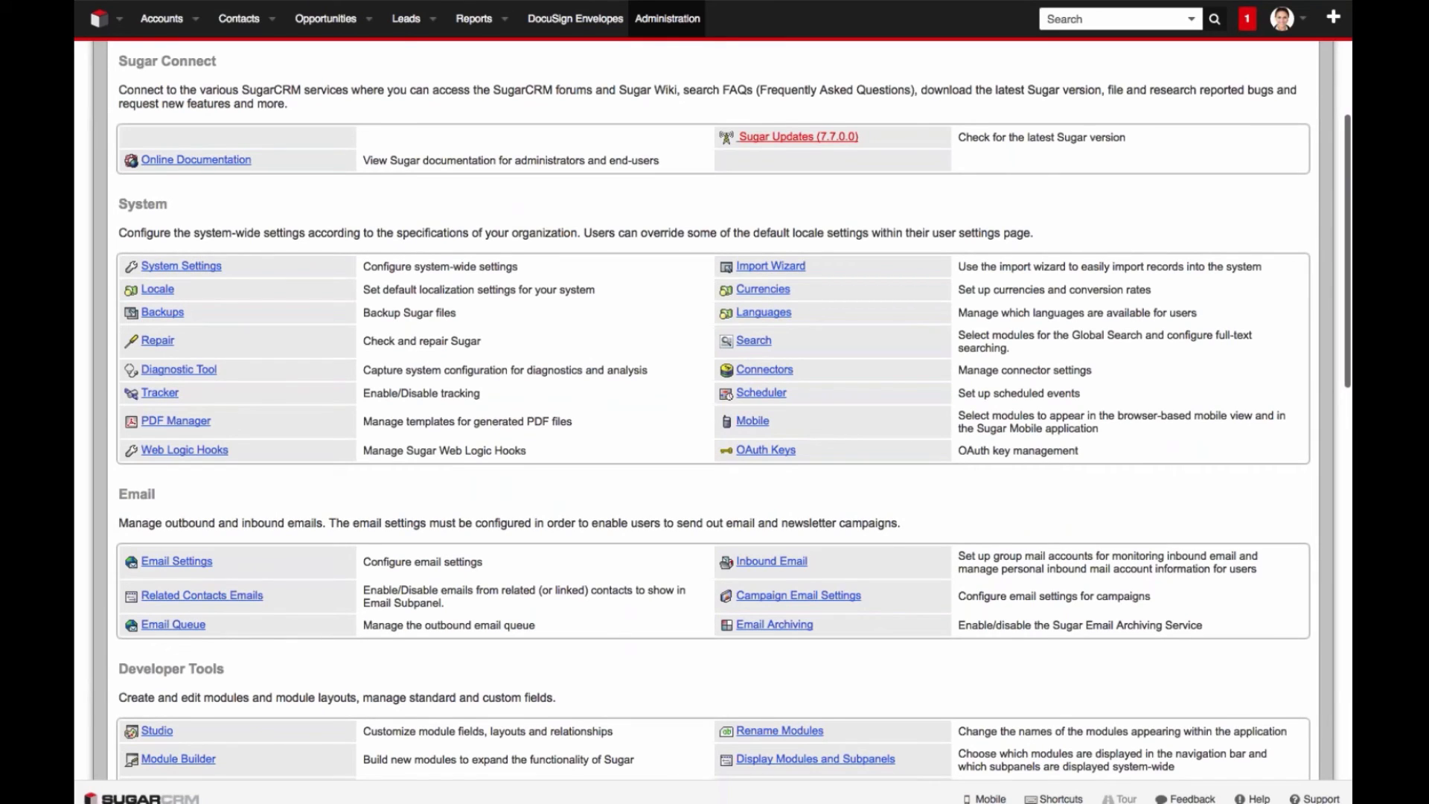
pyautogui.scroll(-3, 713, 415)
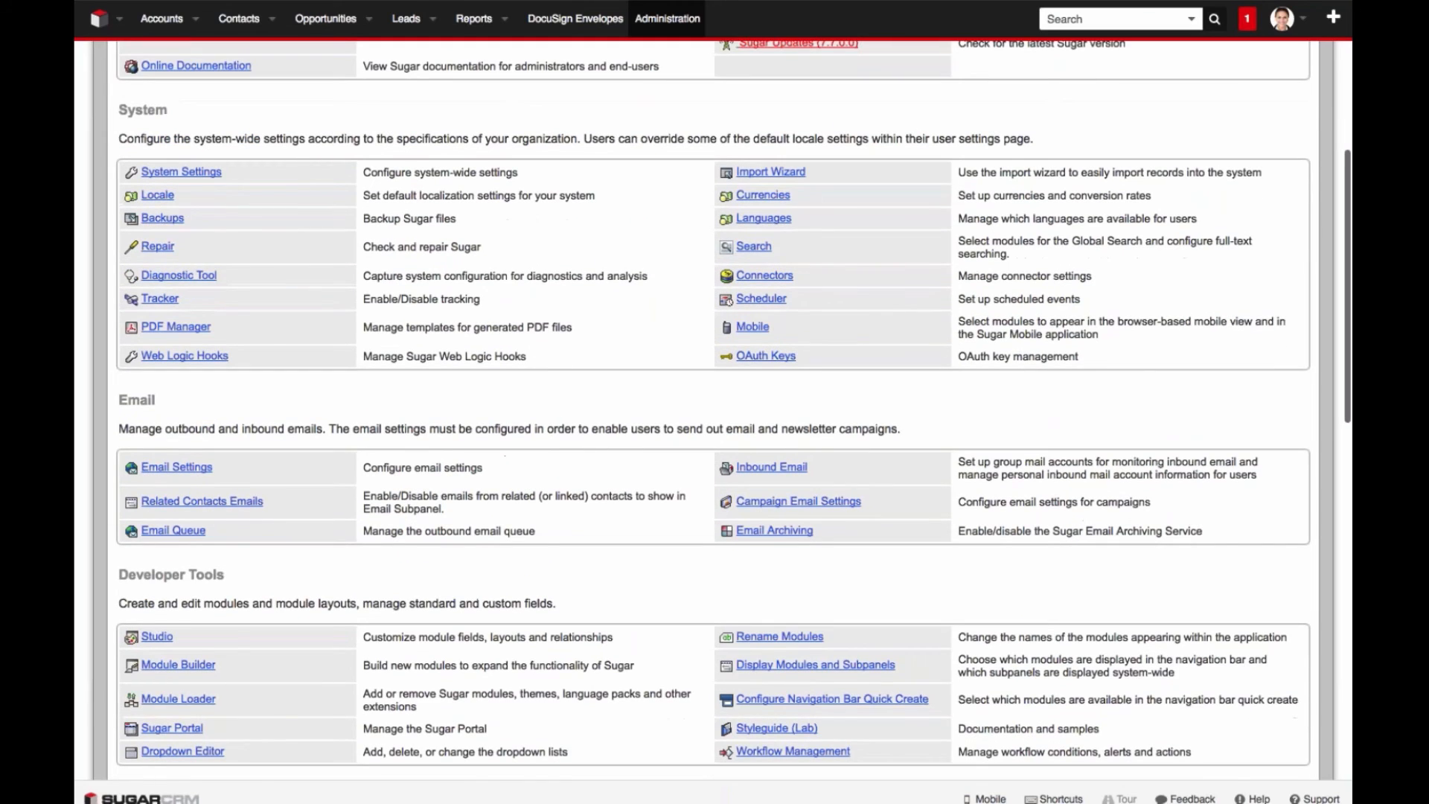
pyautogui.scroll(-6, 533, 358)
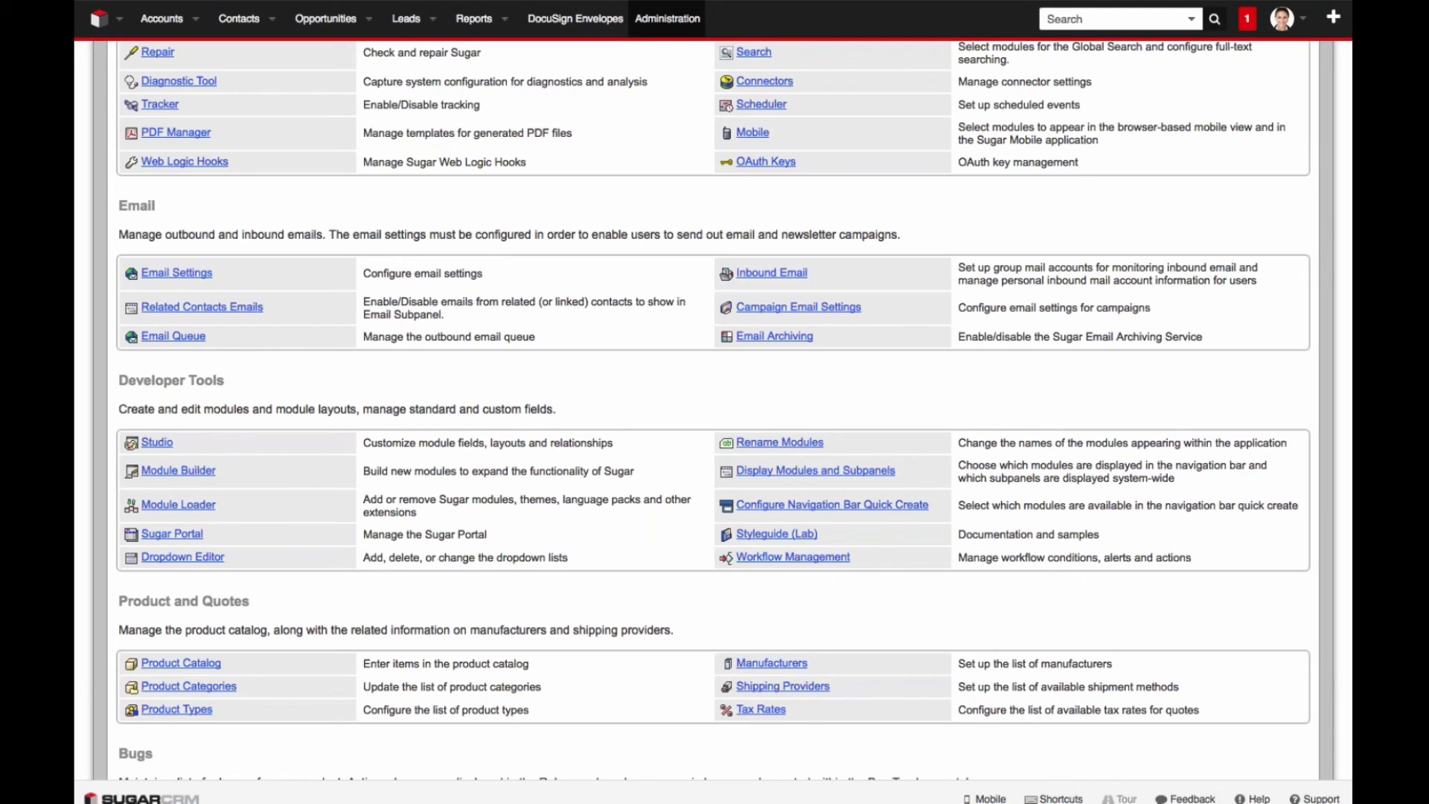
pyautogui.click(157, 443)
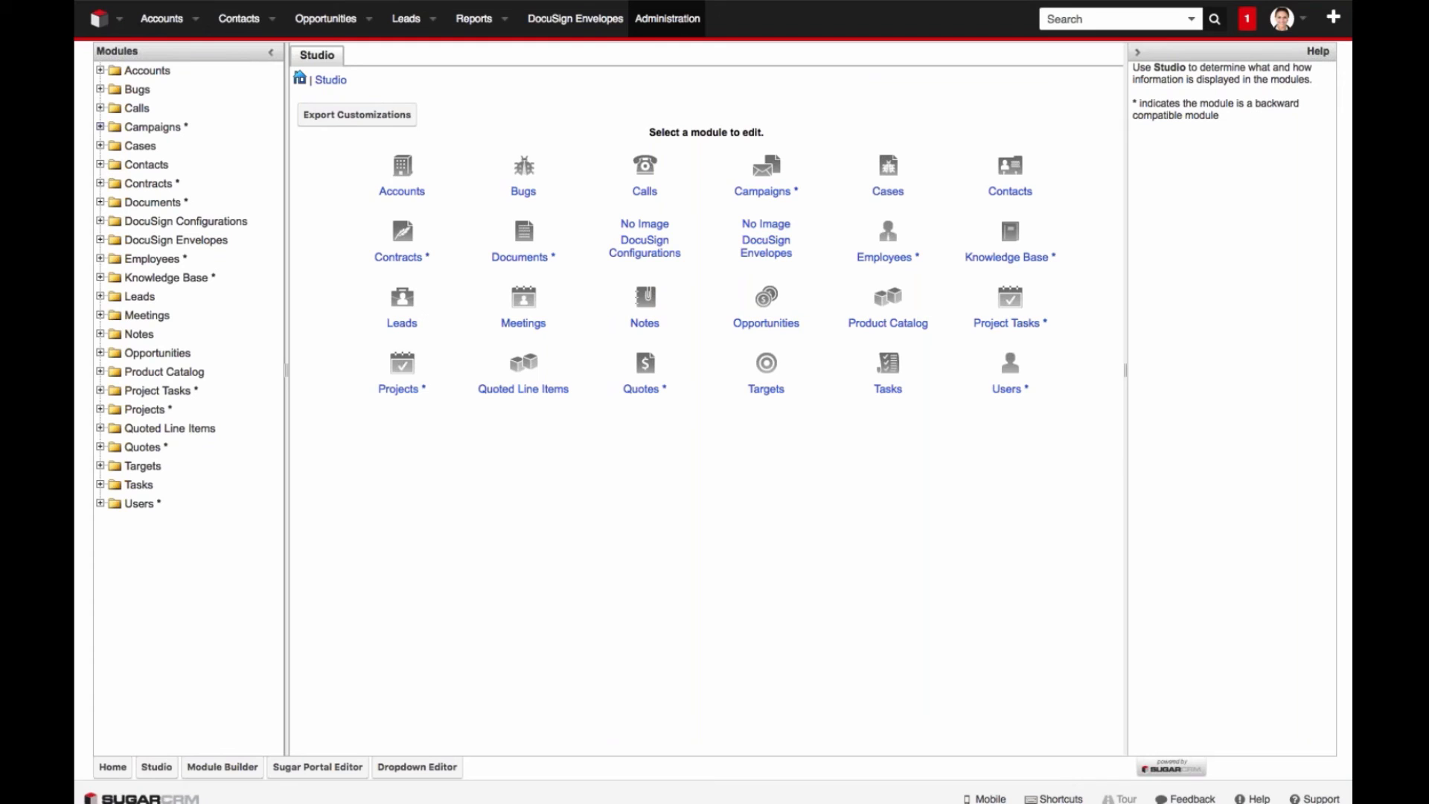
# Step: Expand the Accounts module in the module tree and examine its layouts and subpanels
pyautogui.click(100, 70)
pyautogui.click(115, 146)
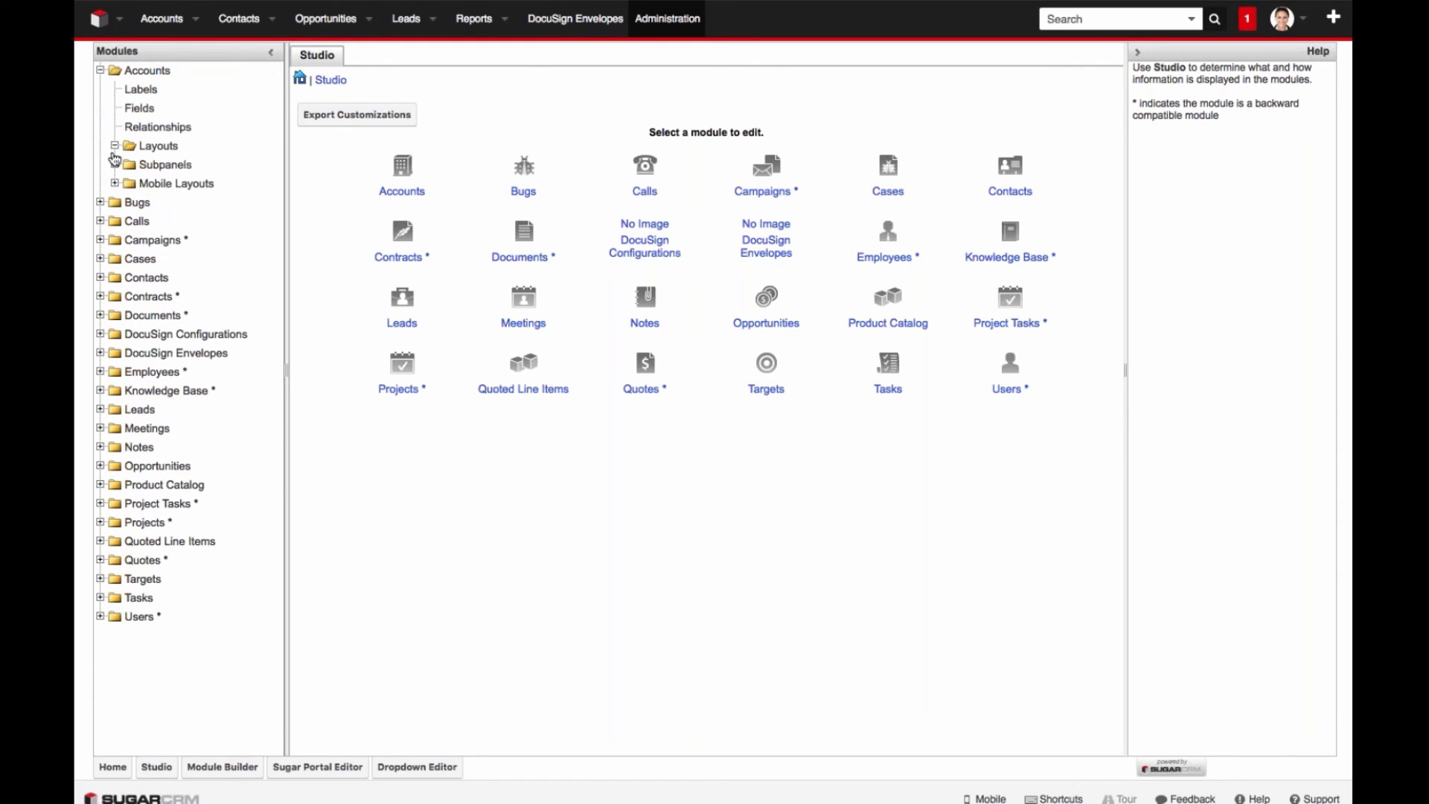
pyautogui.click(115, 240)
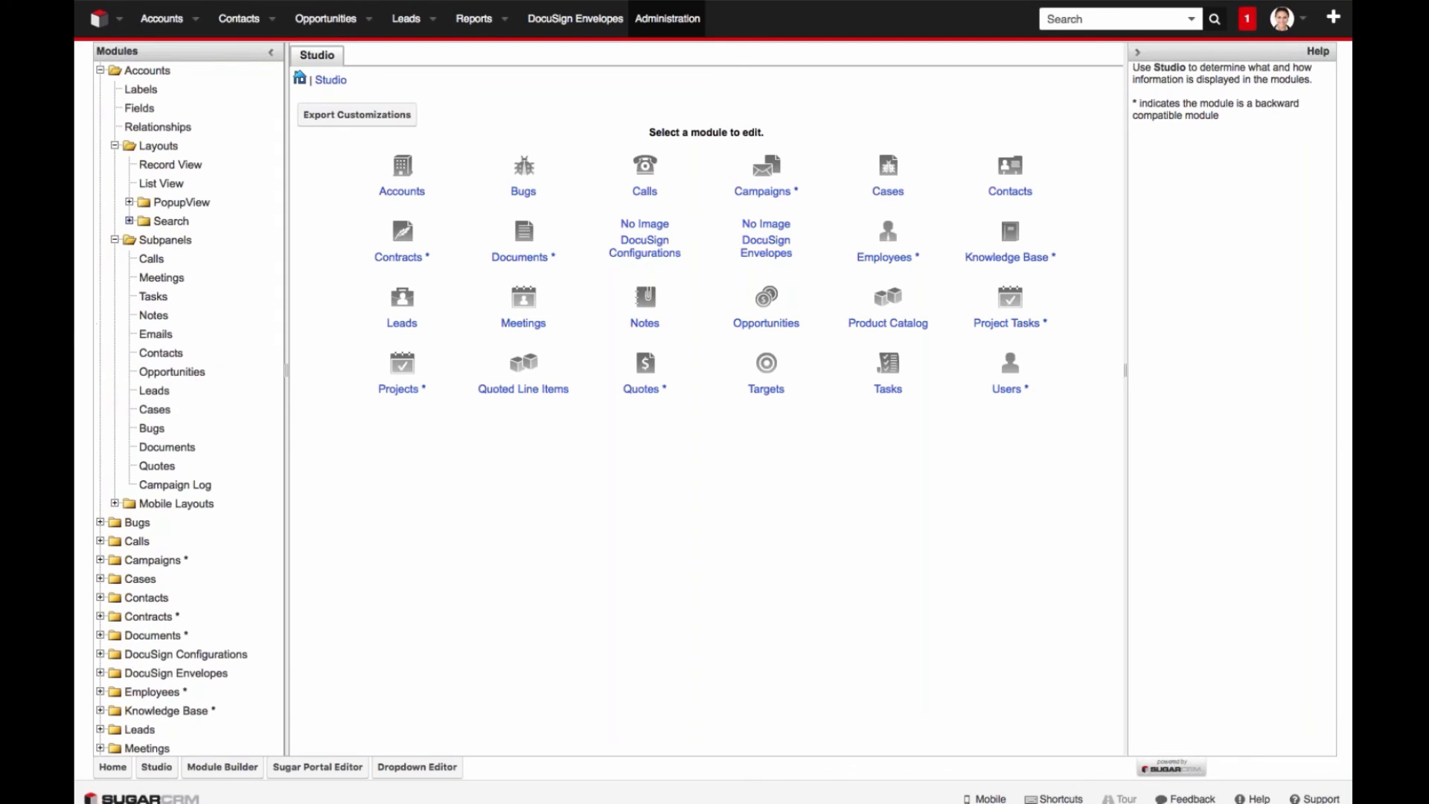
pyautogui.click(114, 242)
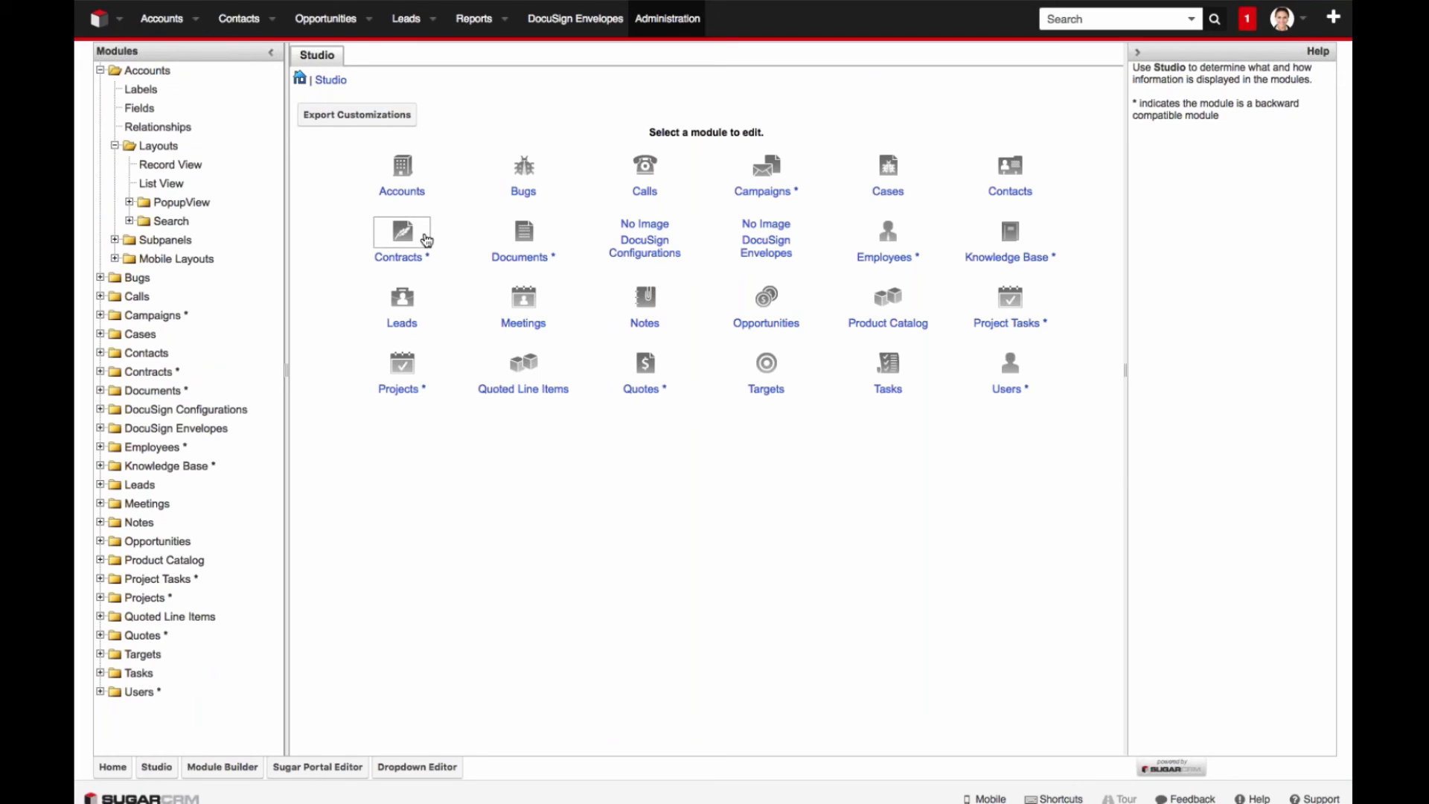
# Step: Open the Contacts module for editing and expand it in the module tree to view its layouts
pyautogui.click(1008, 171)
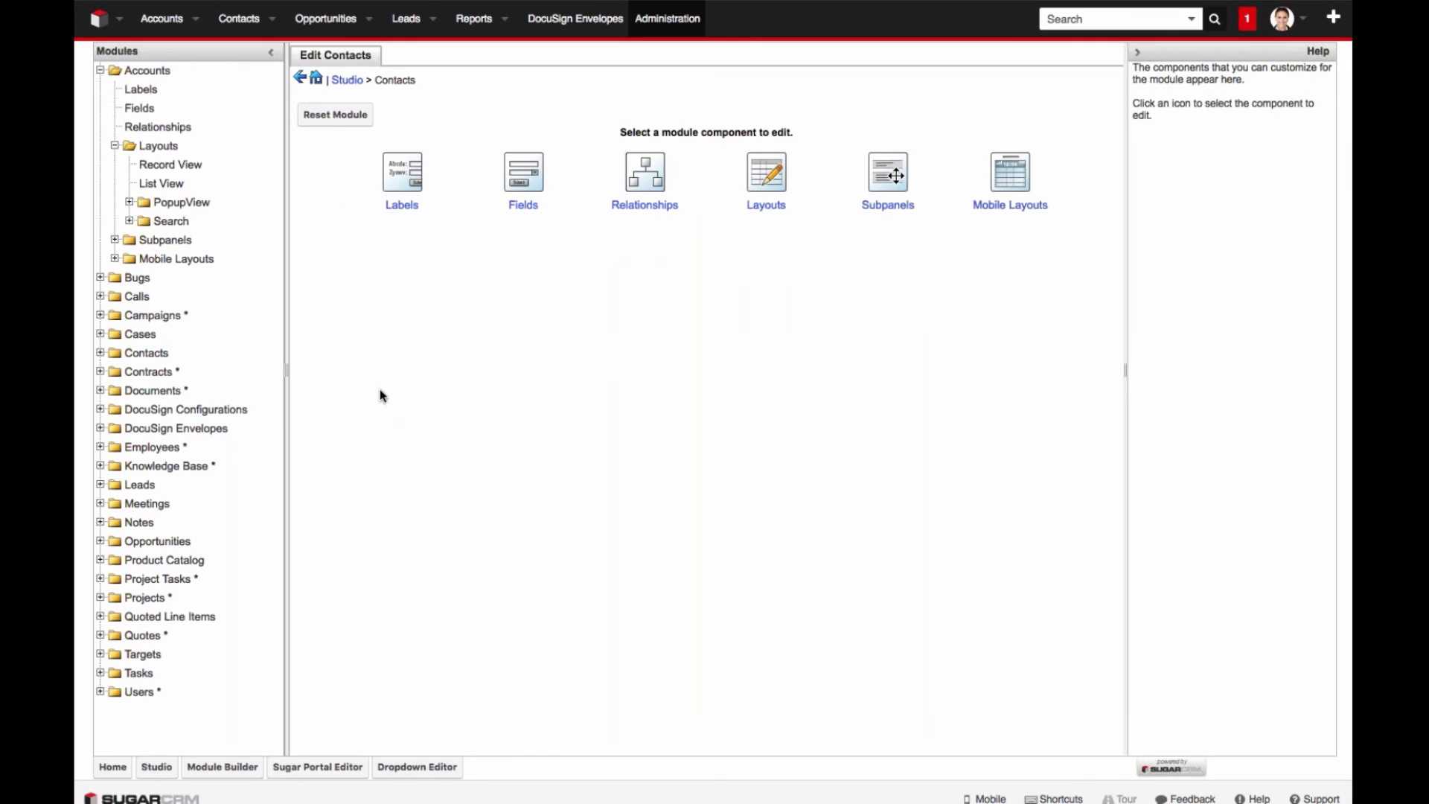
pyautogui.click(100, 353)
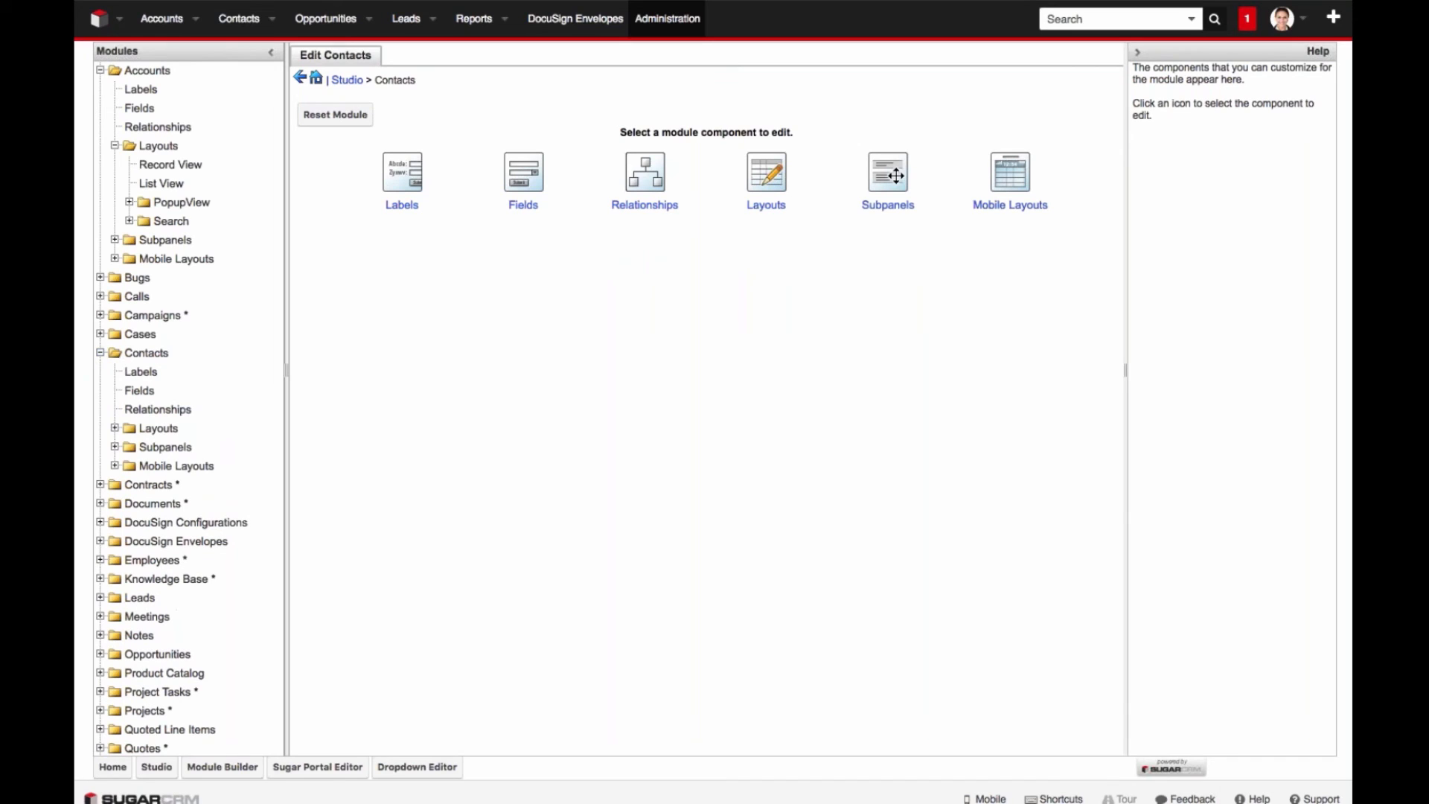
pyautogui.click(115, 429)
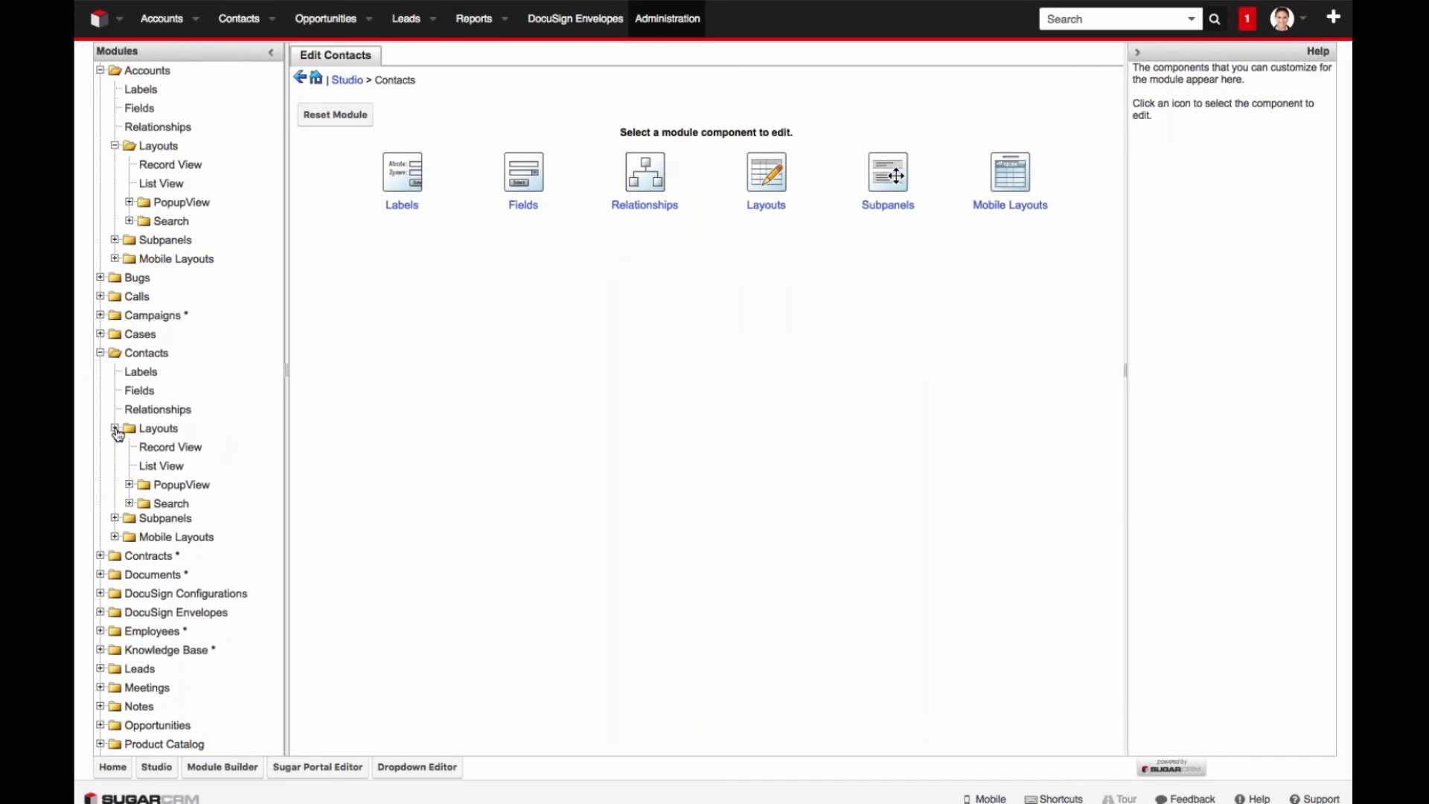
pyautogui.click(115, 429)
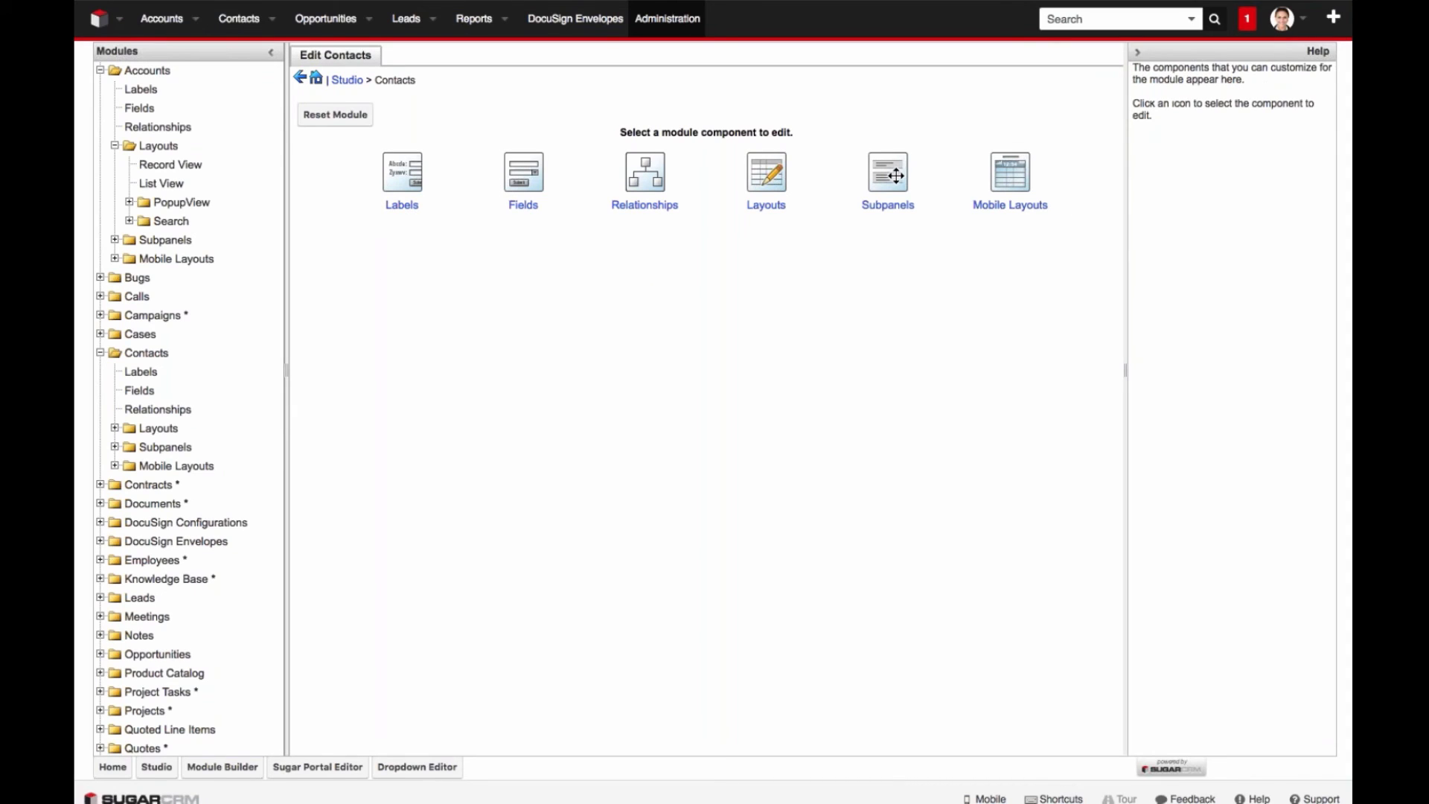
# Step: Change the Contacts label LBL_ALT_ADDRESS_STATE to "Alternate Address Province:" and save the changes
pyautogui.click(402, 172)
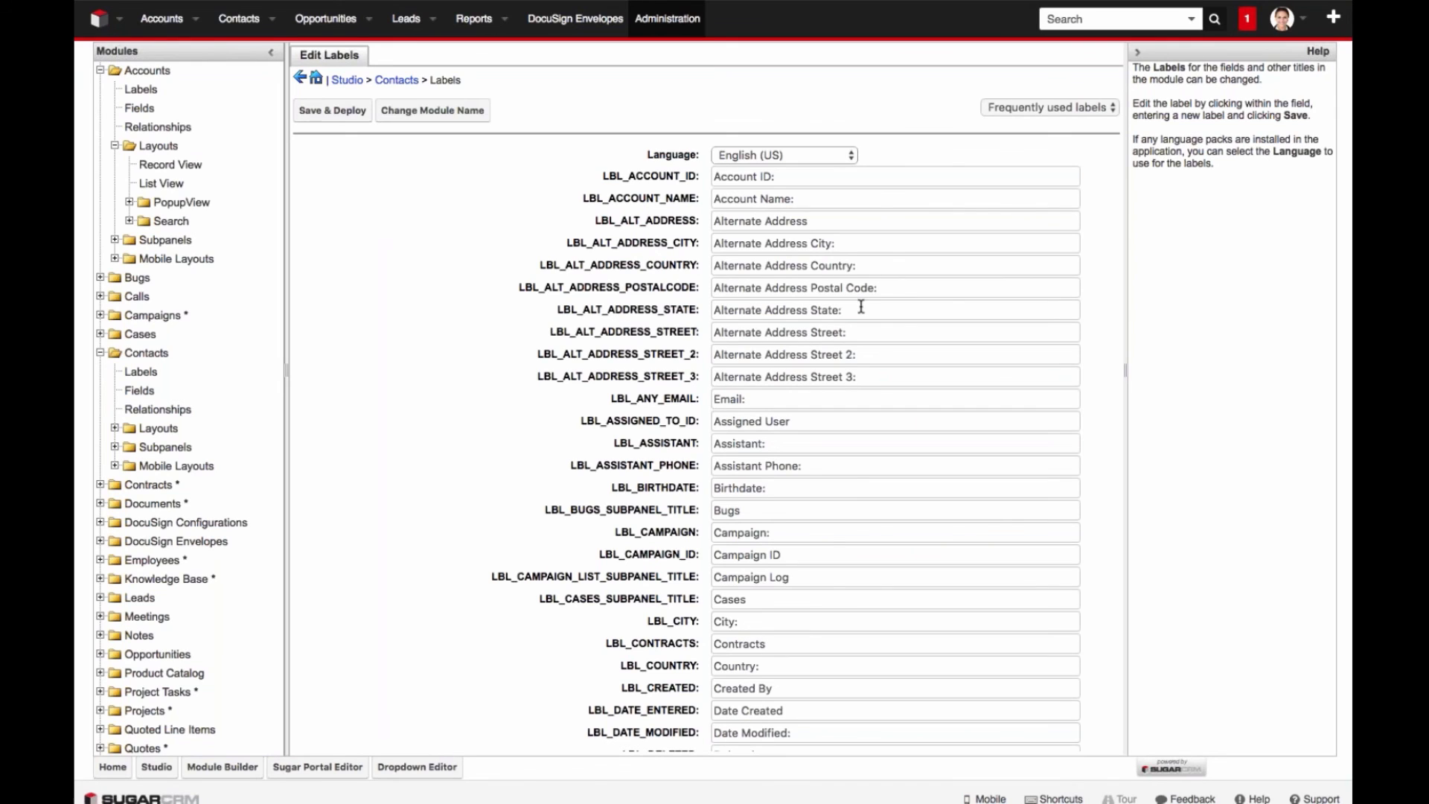
pyautogui.click(823, 310)
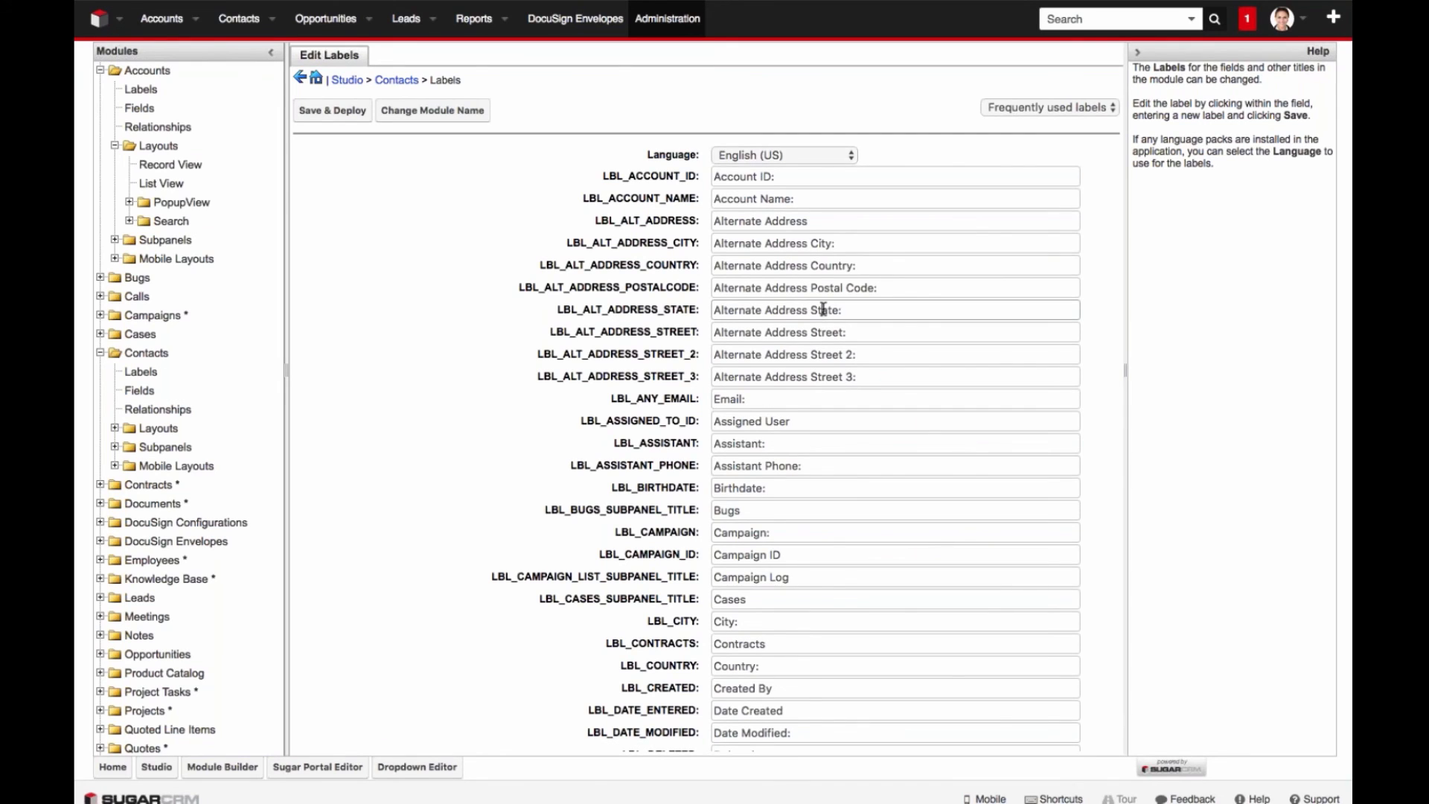
pyautogui.doubleClick(823, 310)
pyautogui.write('Province')
pyautogui.scroll(-1, 839, 316)
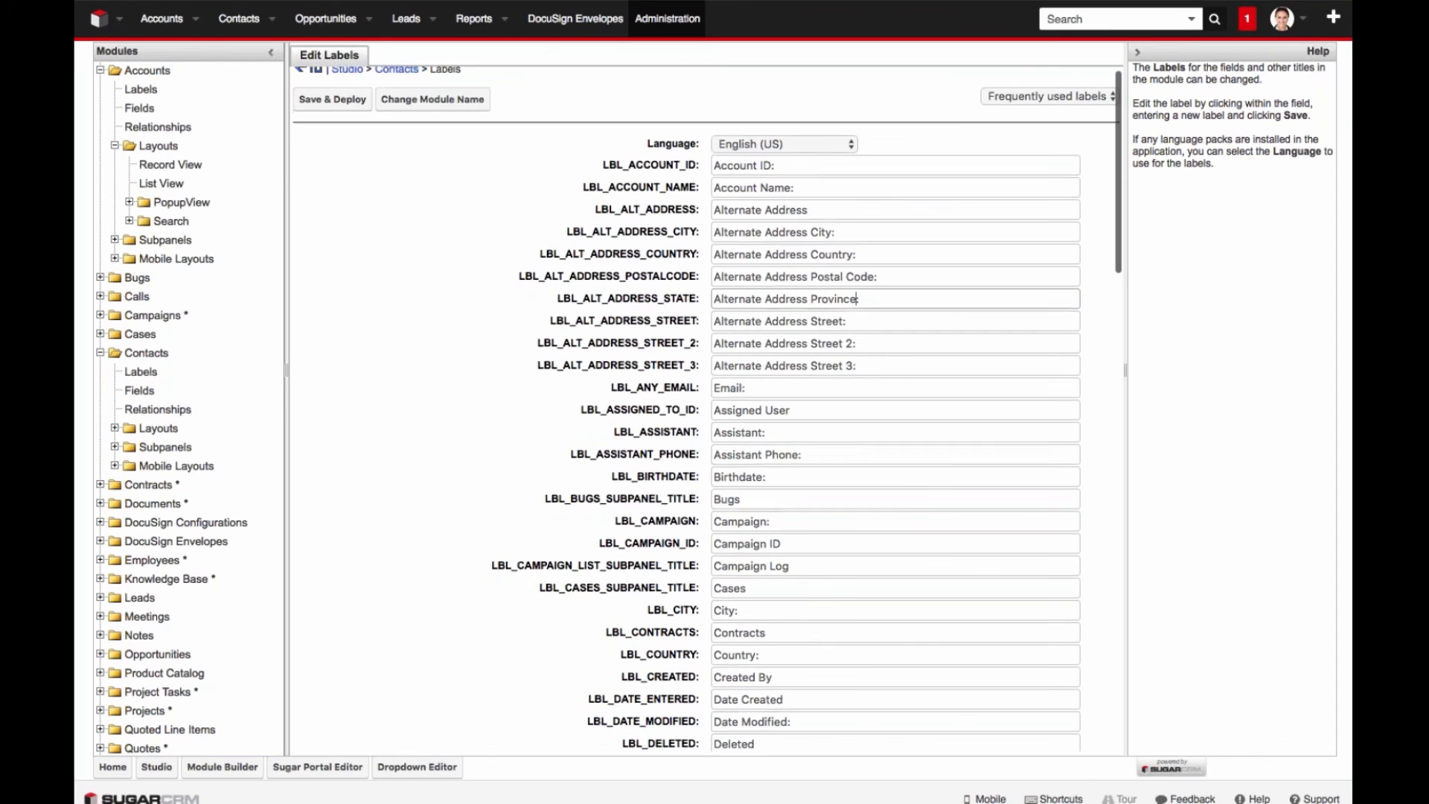
pyautogui.scroll(-13, 688, 408)
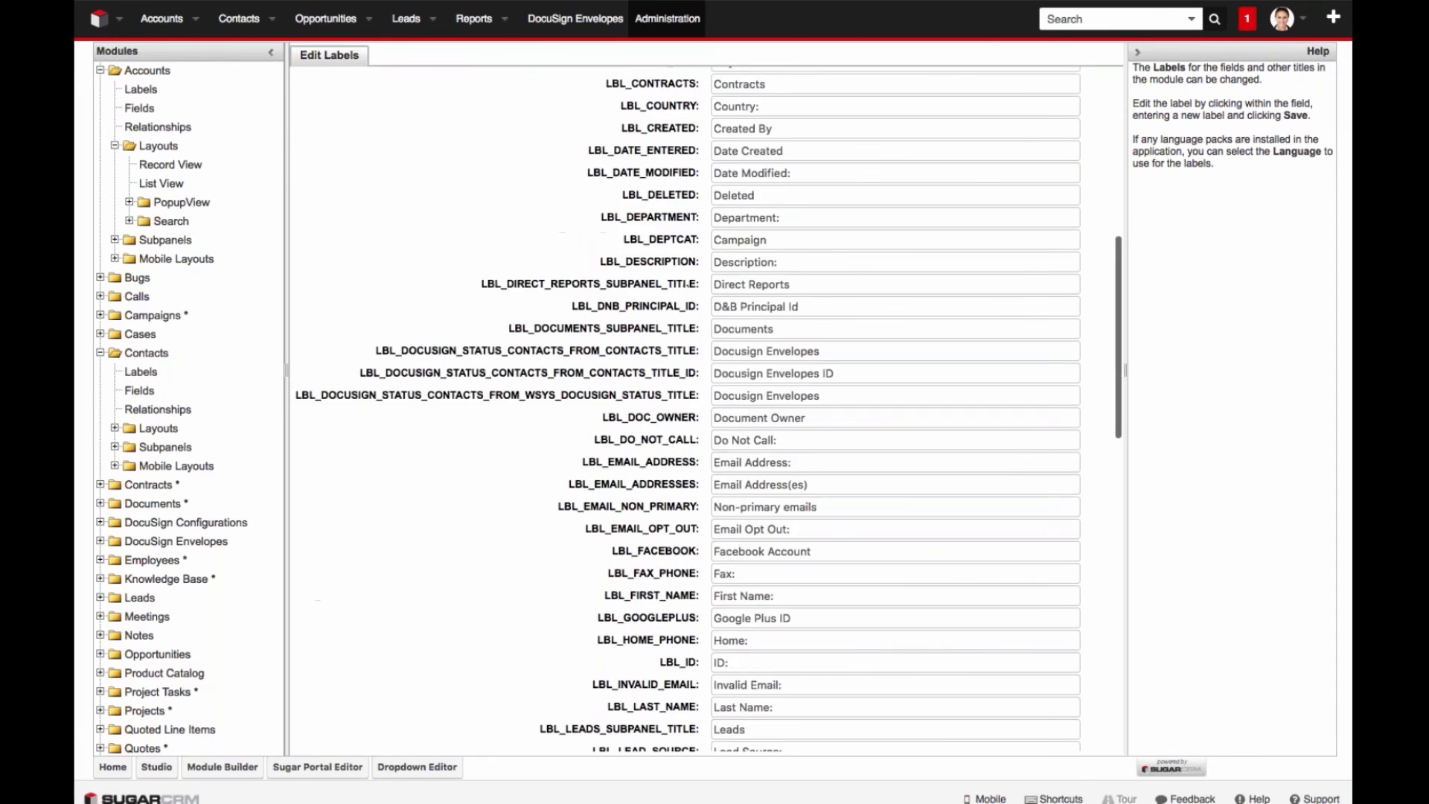
pyautogui.scroll(14, 778, 160)
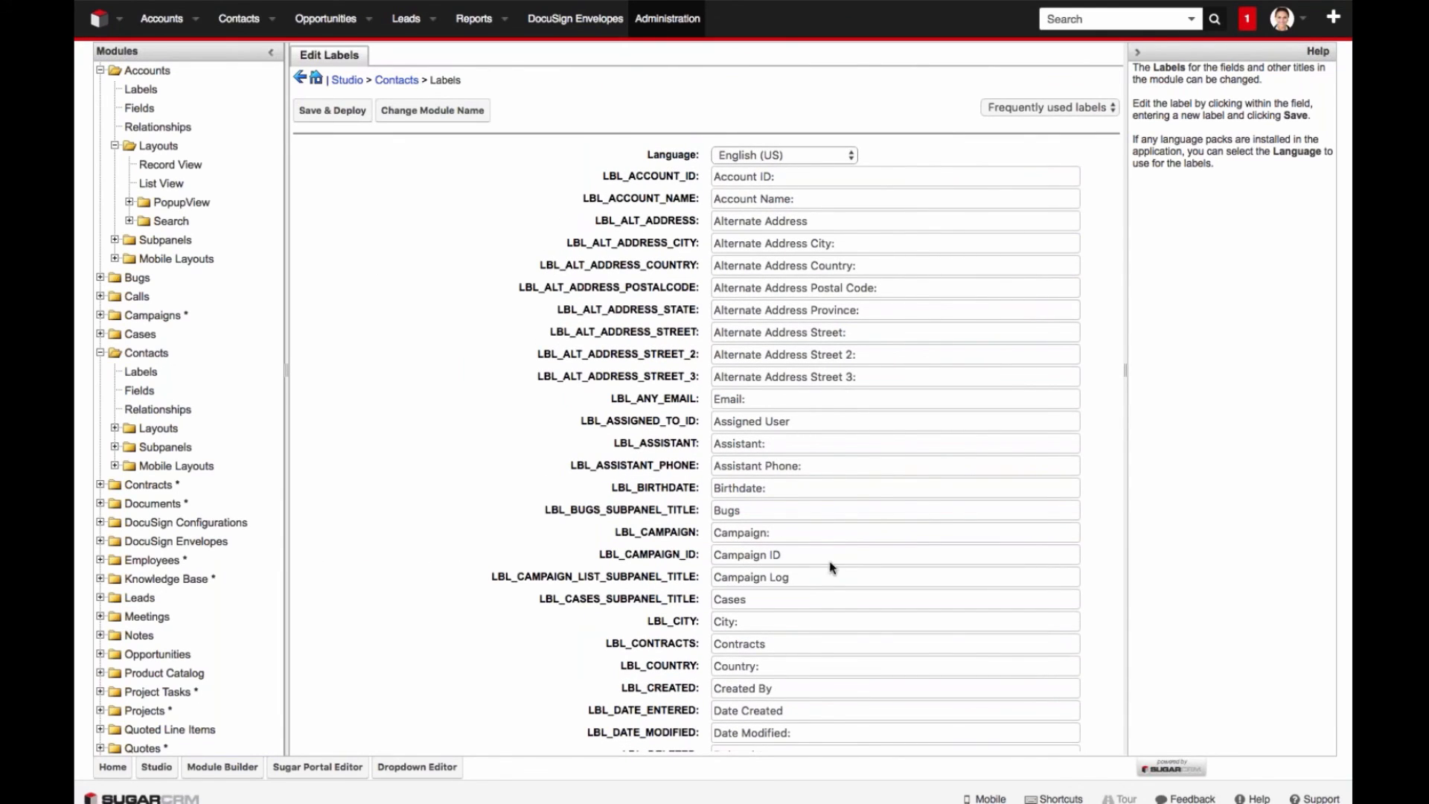
pyautogui.click(397, 80)
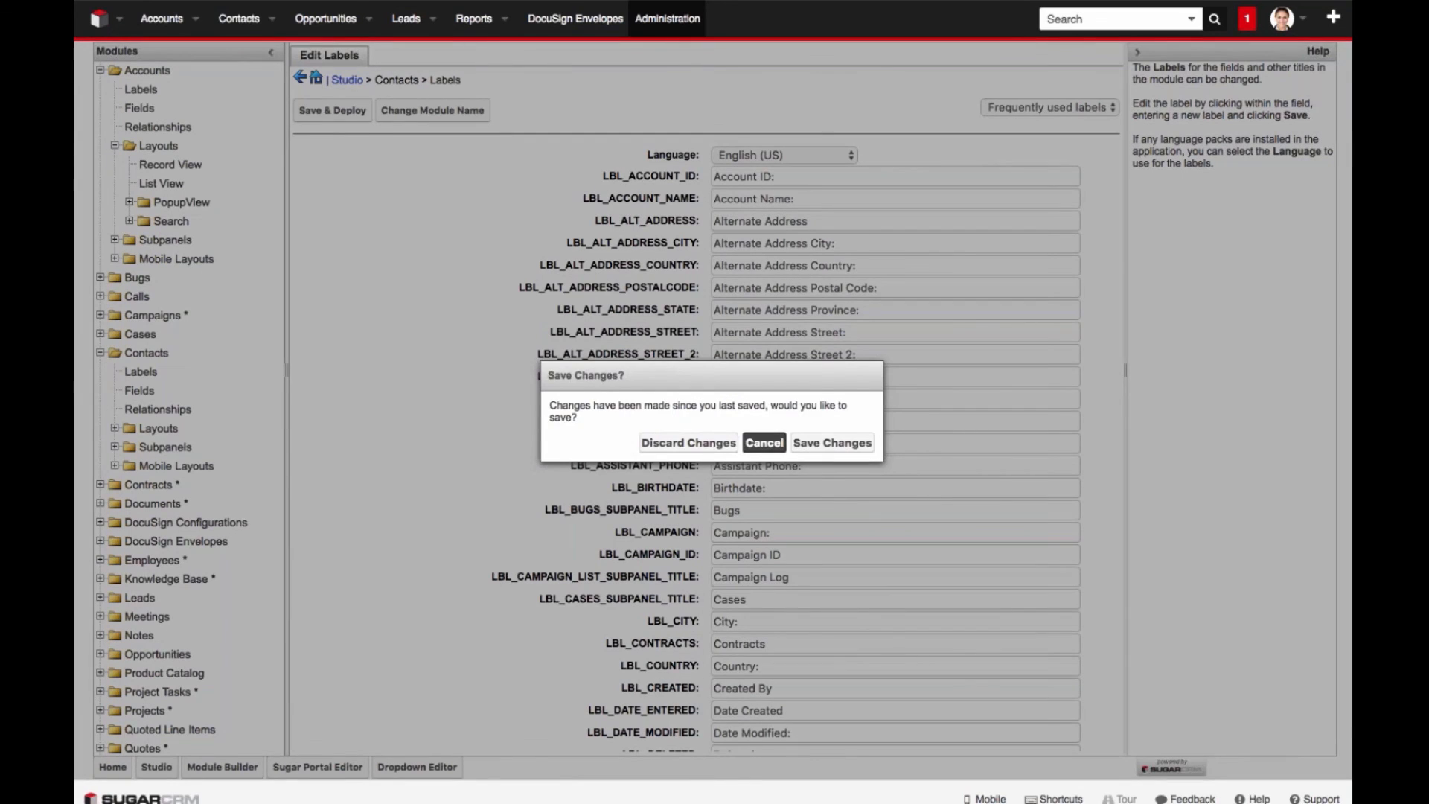
pyautogui.click(833, 443)
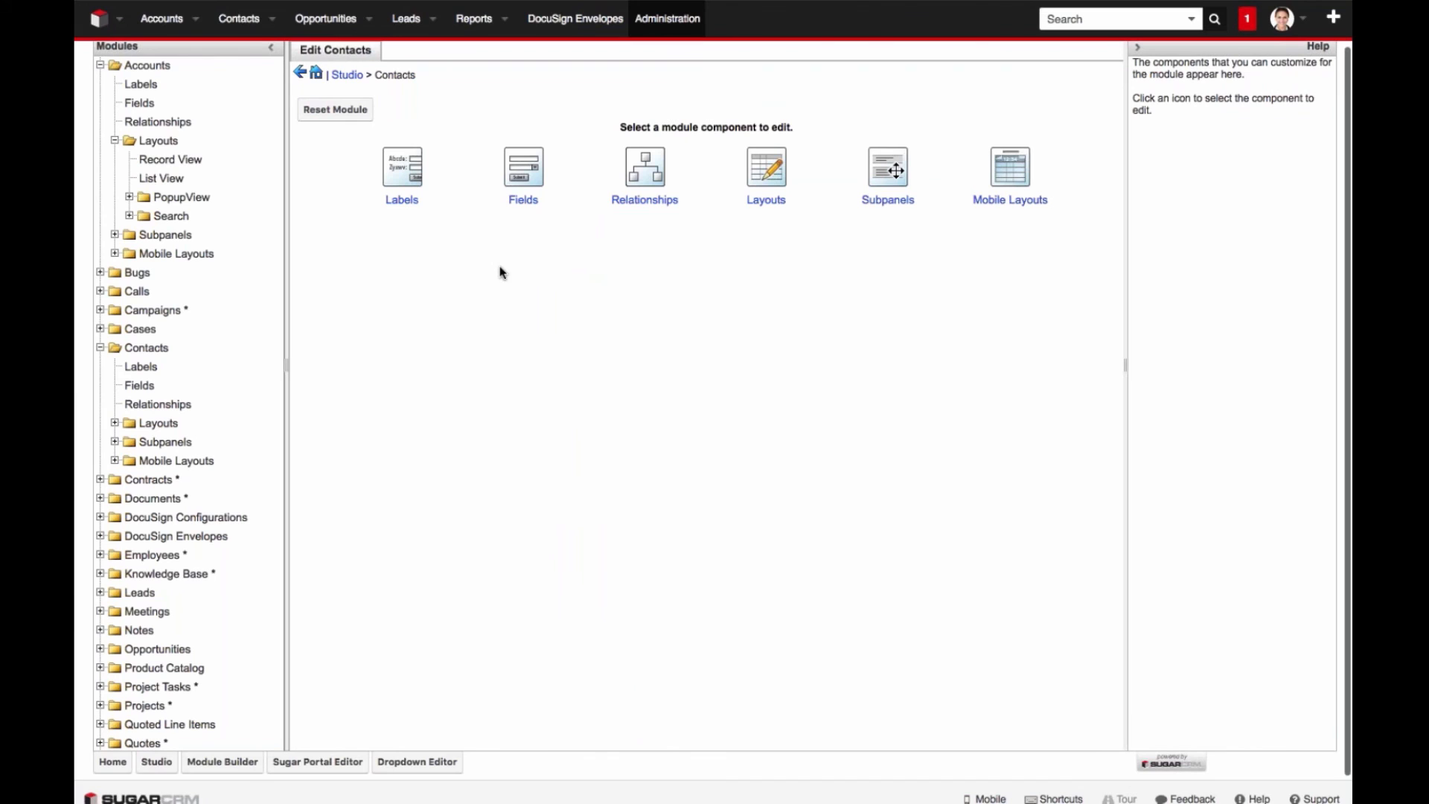
# Step: Open the Contacts field list and examine the field names, display labels and types
pyautogui.click(525, 168)
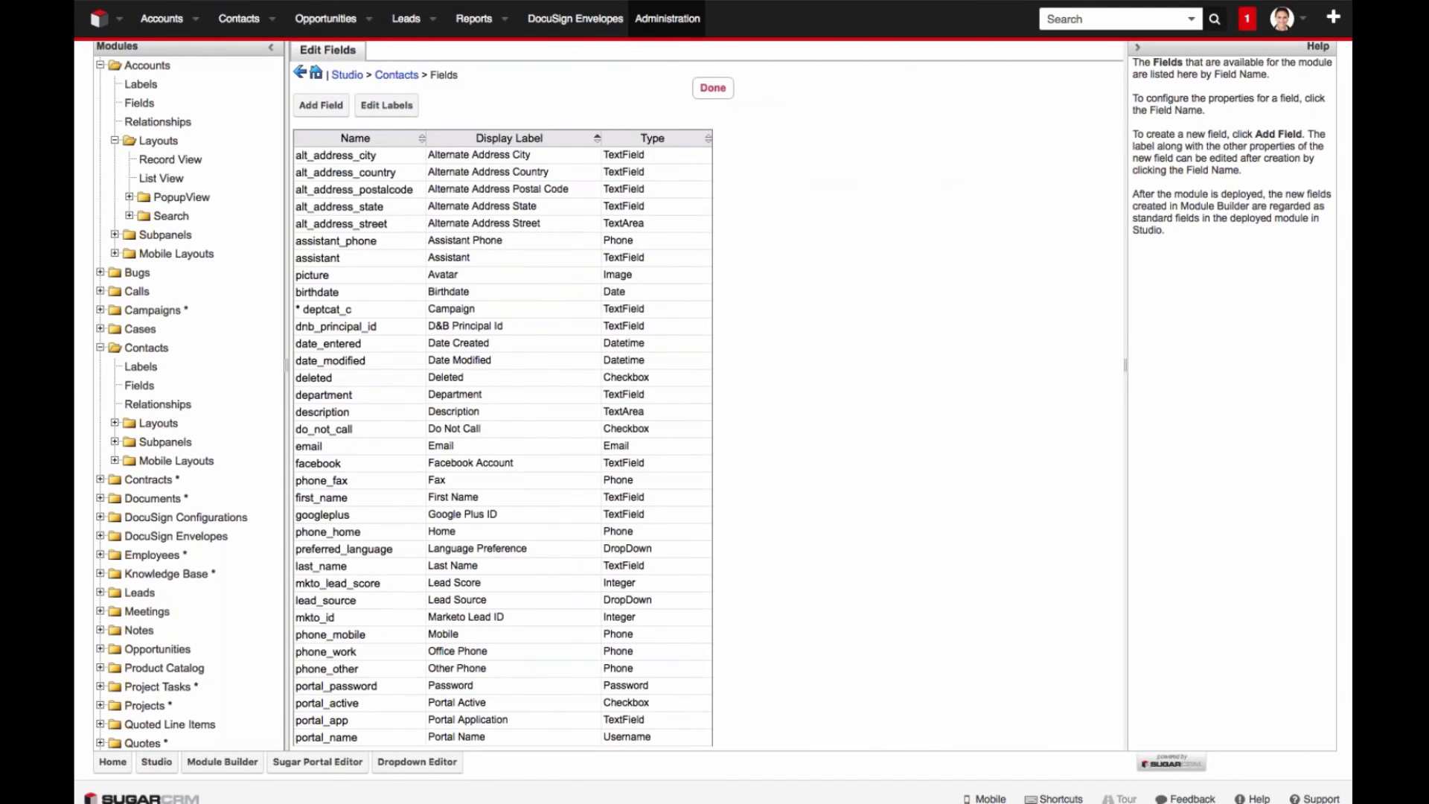
pyautogui.scroll(-1, 737, 226)
pyautogui.scroll(-5, 737, 226)
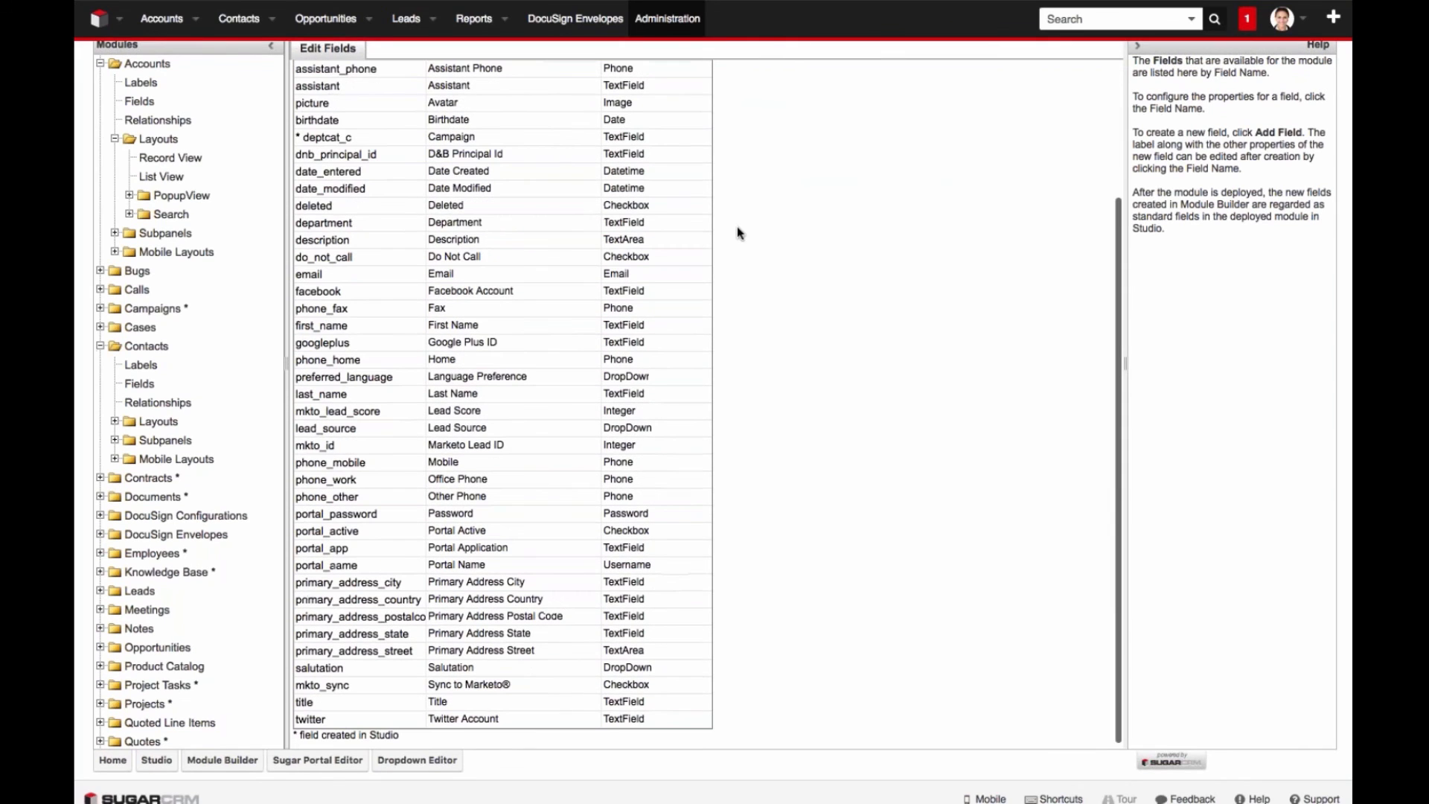
pyautogui.scroll(5, 737, 242)
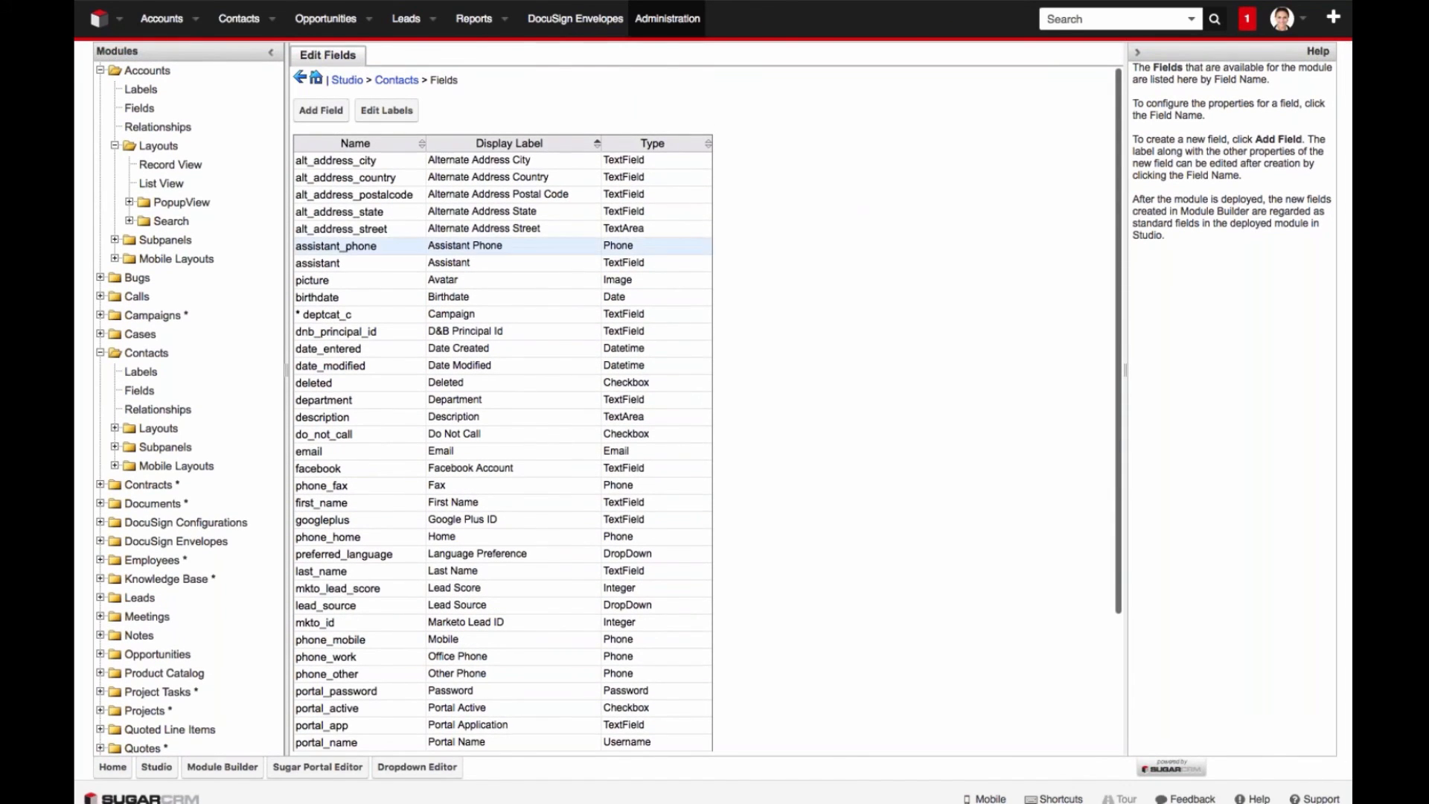
pyautogui.scroll(-1, 722, 191)
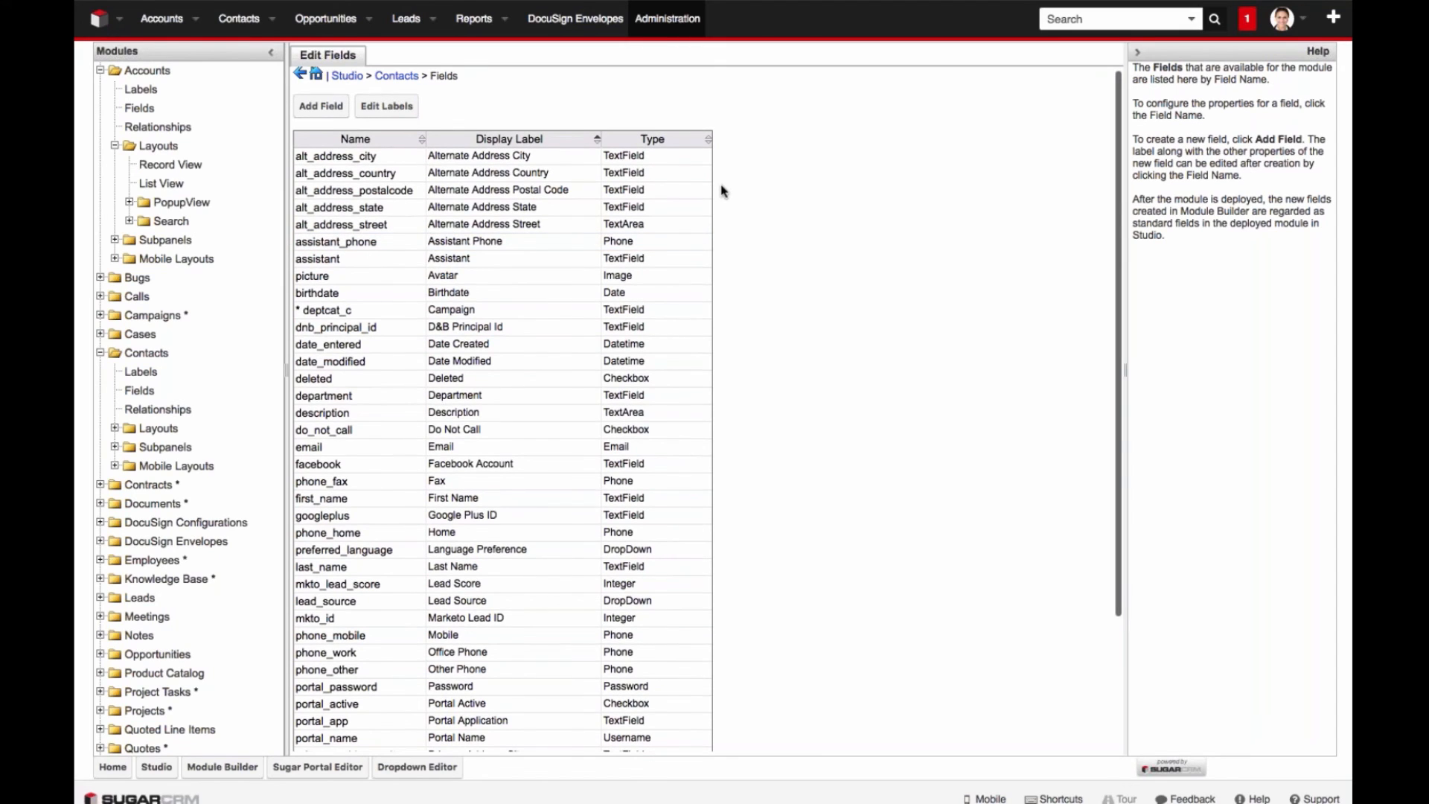
pyautogui.scroll(-3, 722, 191)
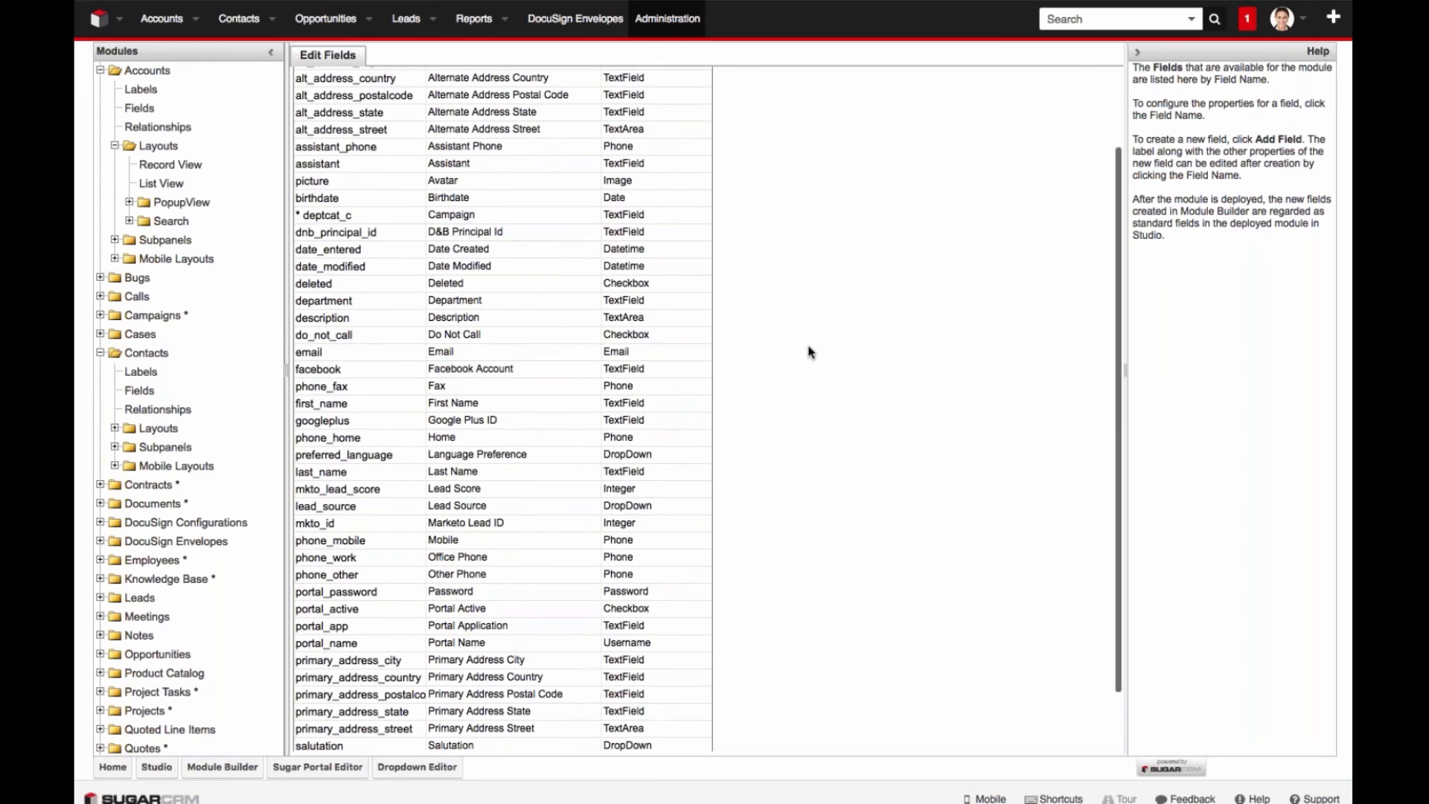
pyautogui.scroll(-1, 789, 380)
pyautogui.scroll(5, 793, 377)
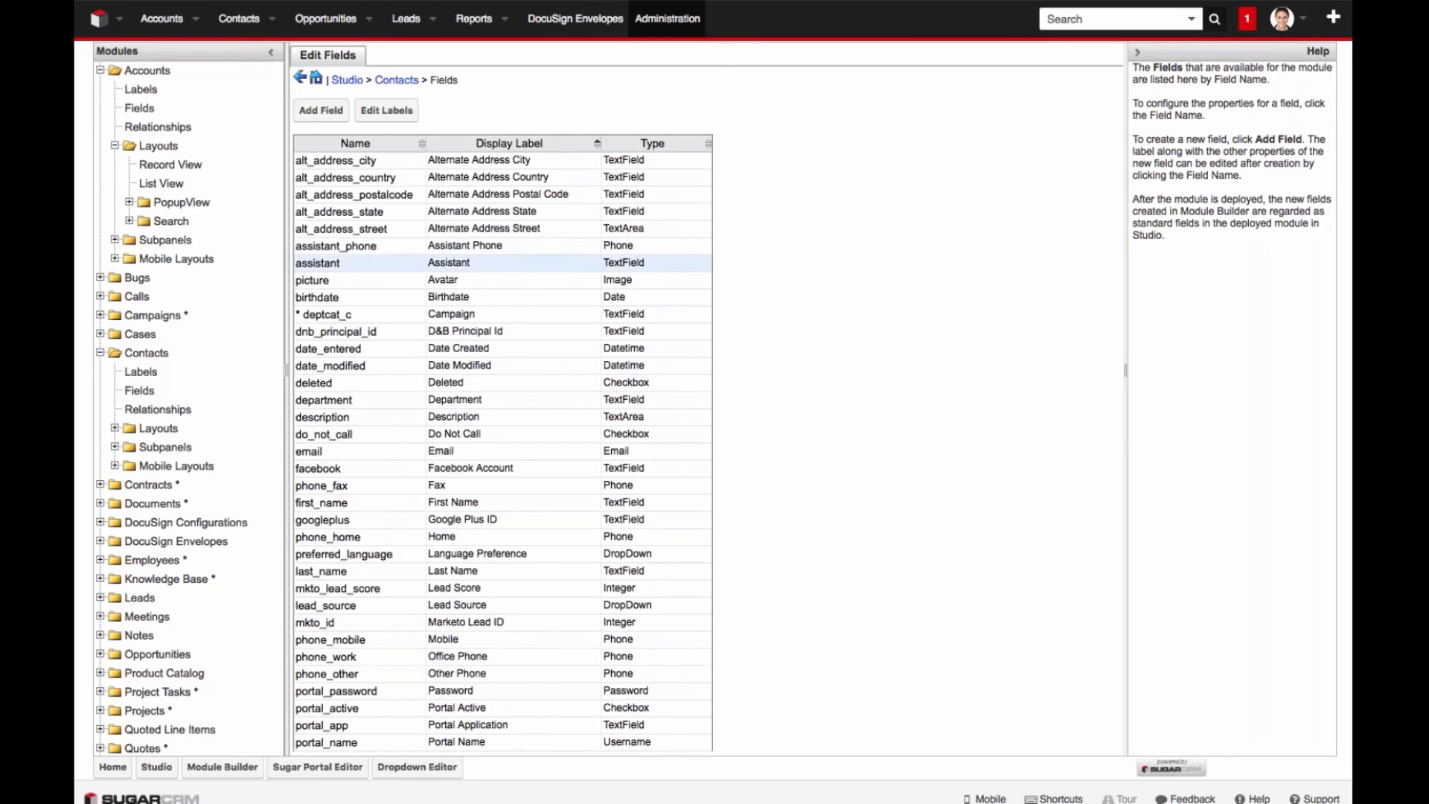
# Step: Start adding a new Contacts field and set its data type to Flex Relate
pyautogui.click(321, 111)
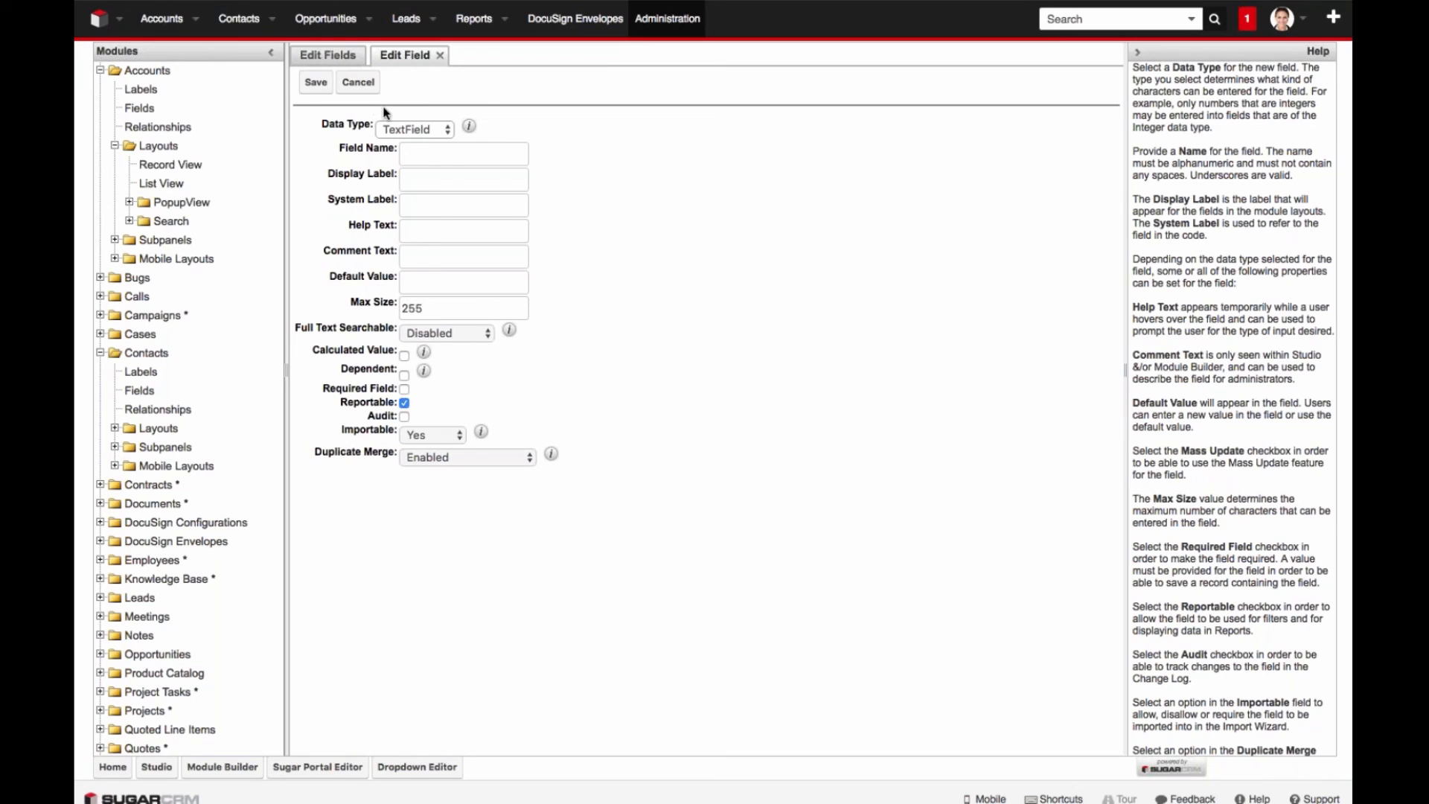
pyautogui.click(414, 129)
pyautogui.click(471, 137)
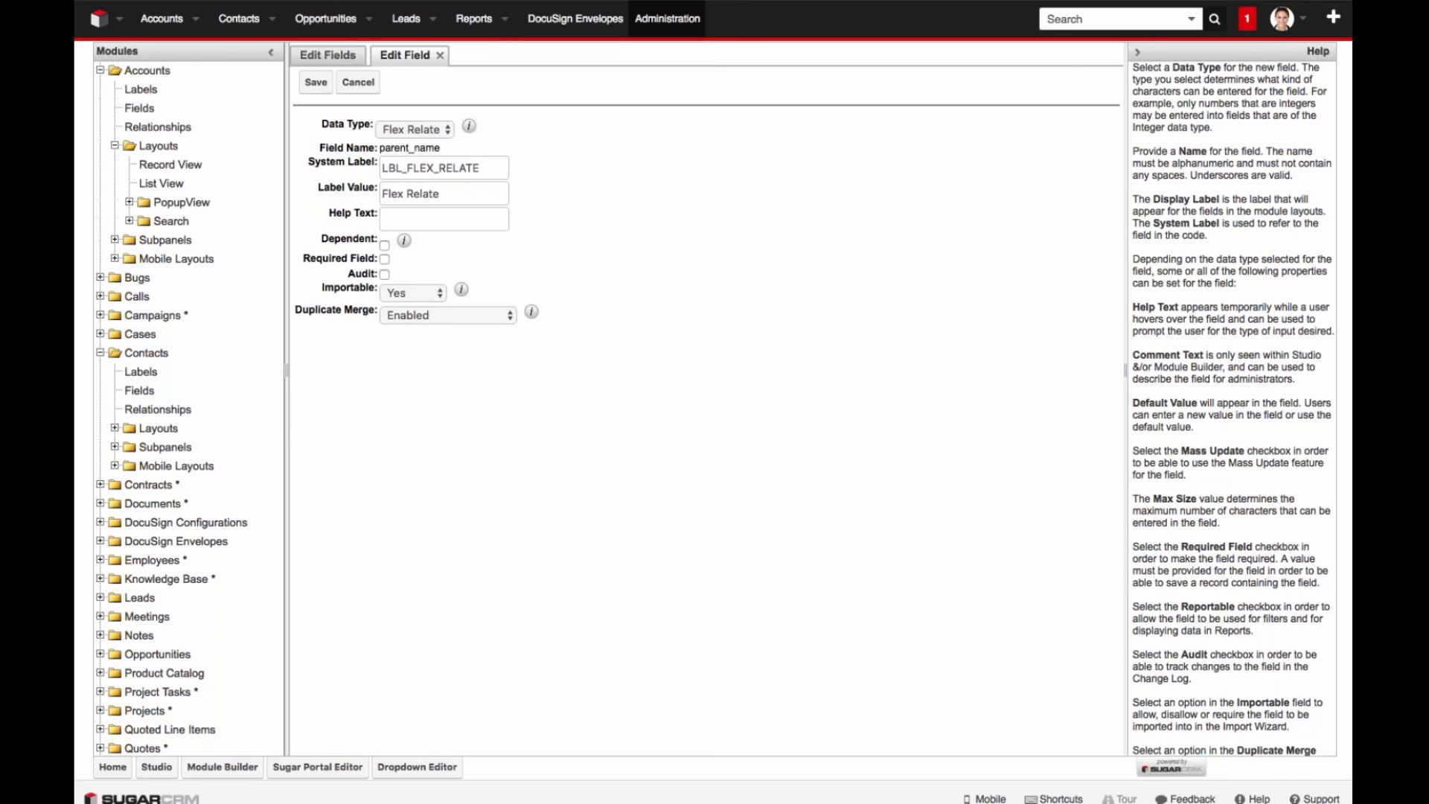
# Step: Open the opportunity "Tri-State Medical Corp - 162 Units" separately from Studio and start a new related meeting
pyautogui.rightClick(330, 20)
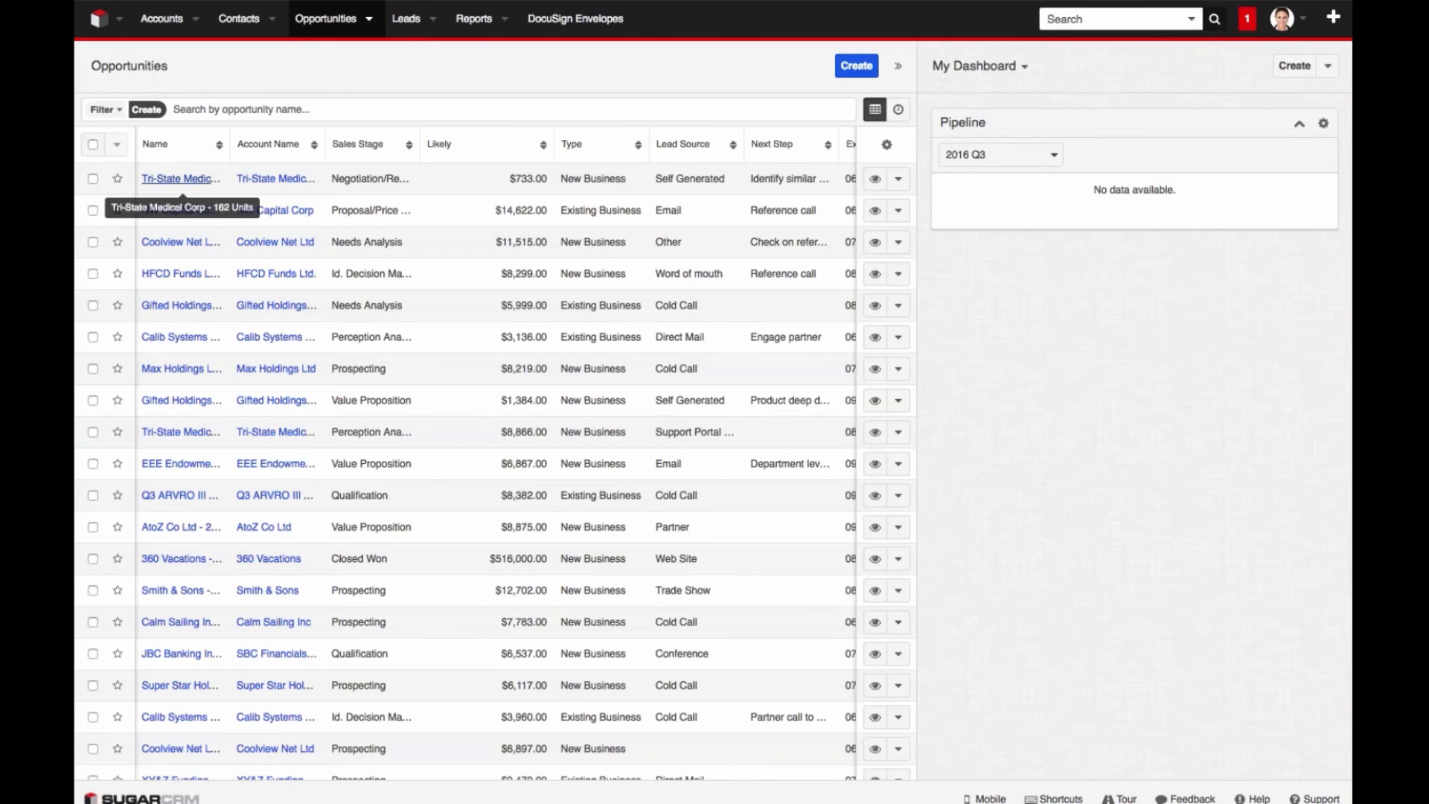
pyautogui.click(181, 180)
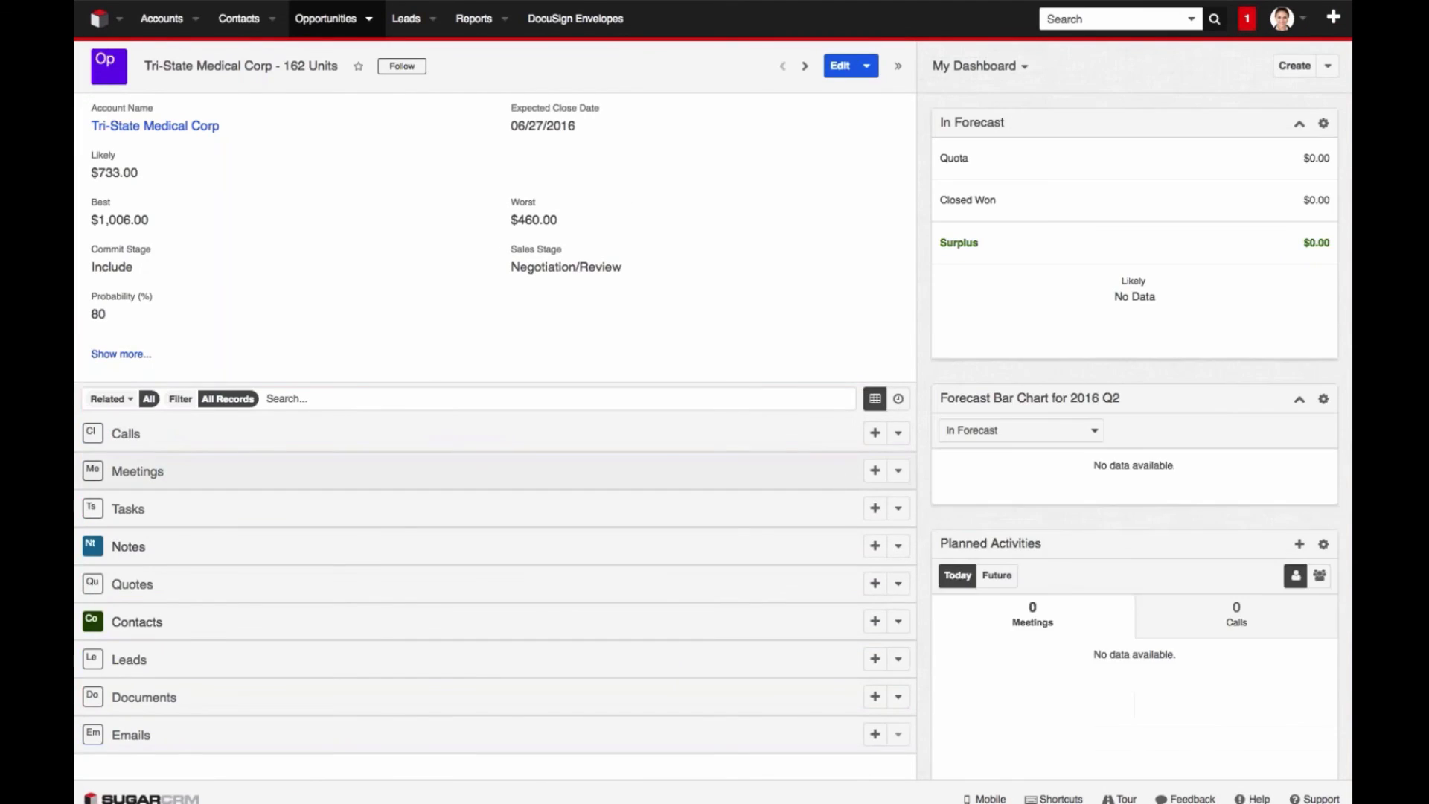
pyautogui.click(876, 476)
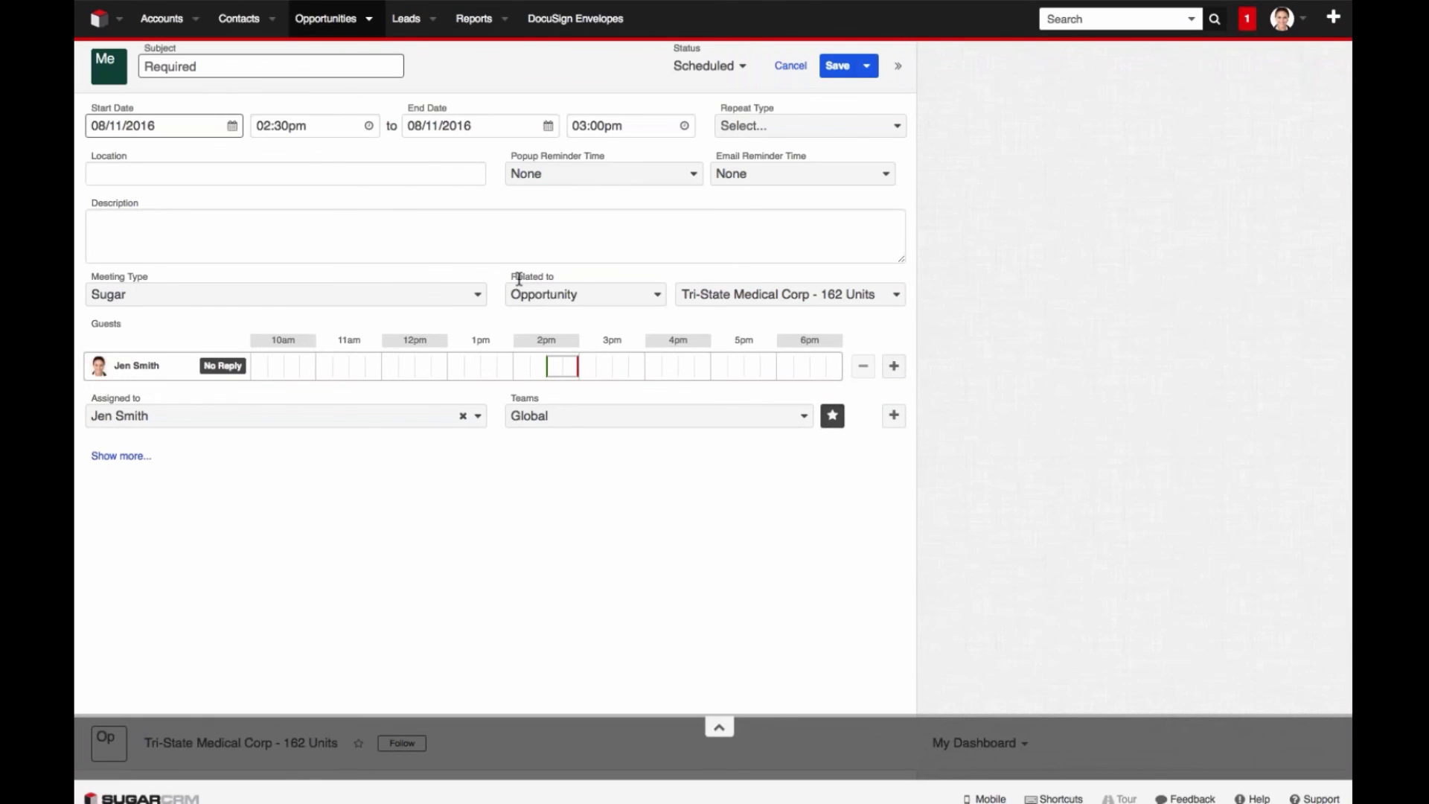
# Step: Examine the record types the meeting can relate to, switching the related type to Account and viewing its record selector
pyautogui.moveTo(519, 279); pyautogui.dragTo(613, 305)
pyautogui.click(613, 305)
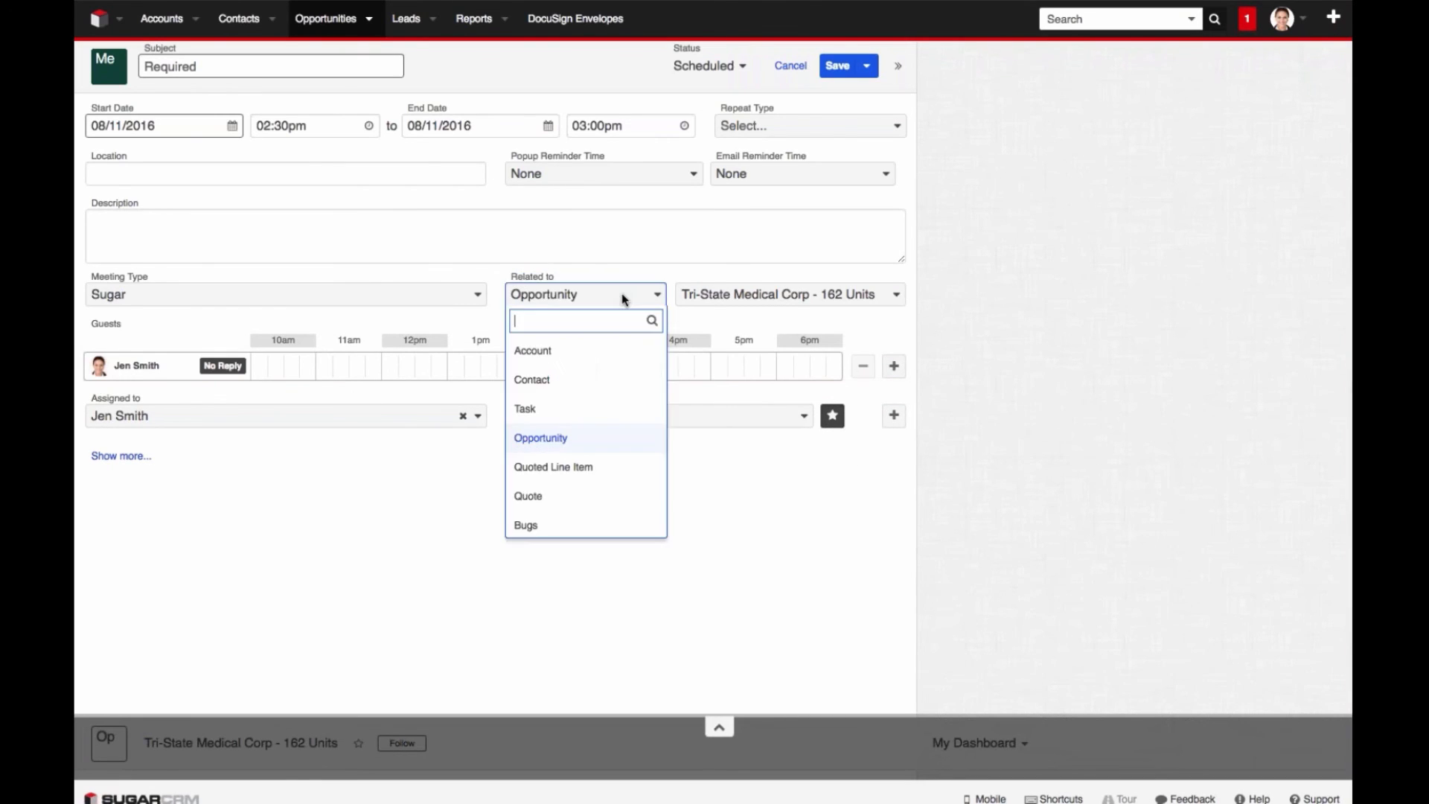
pyautogui.click(696, 297)
pyautogui.click(566, 302)
pyautogui.click(584, 353)
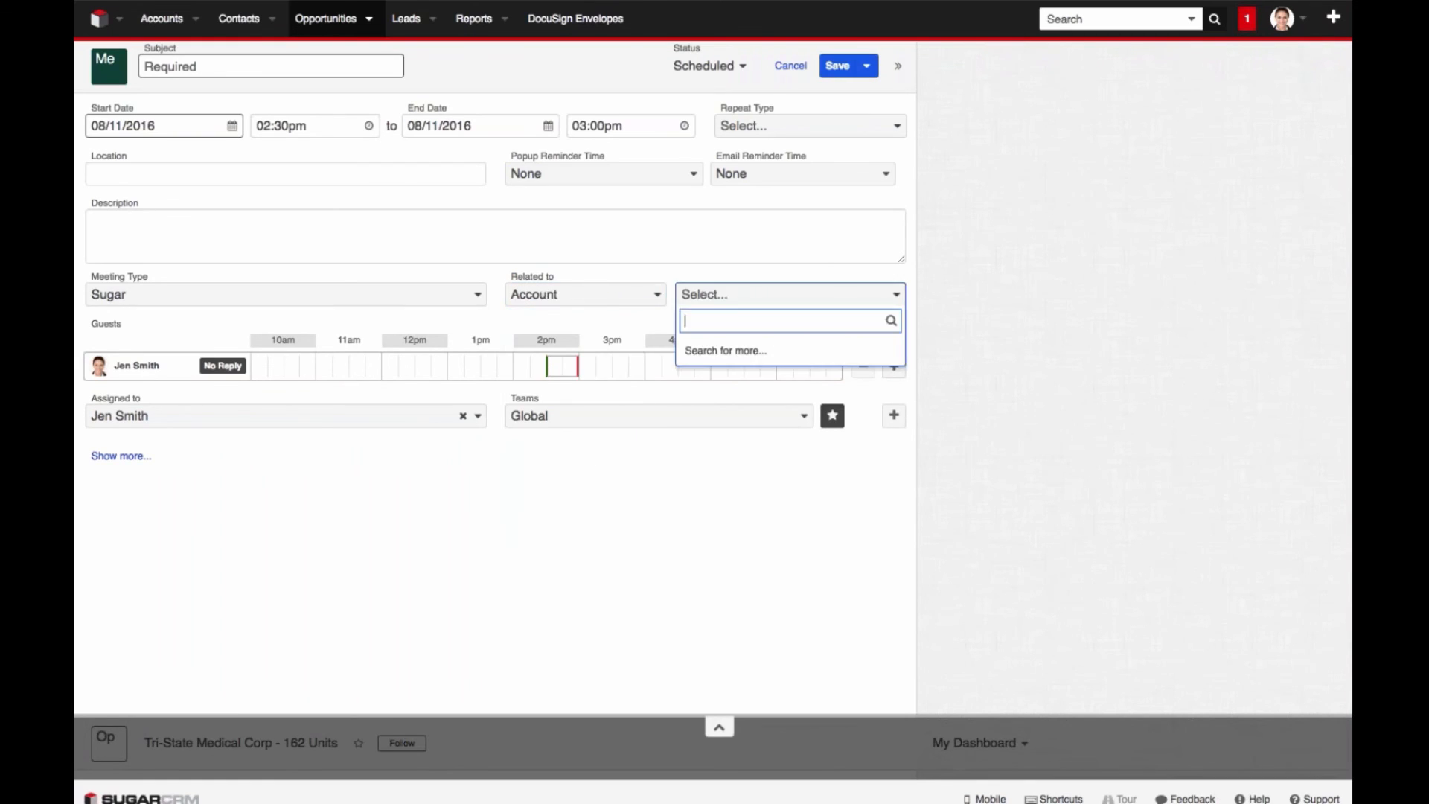
pyautogui.click(667, 268)
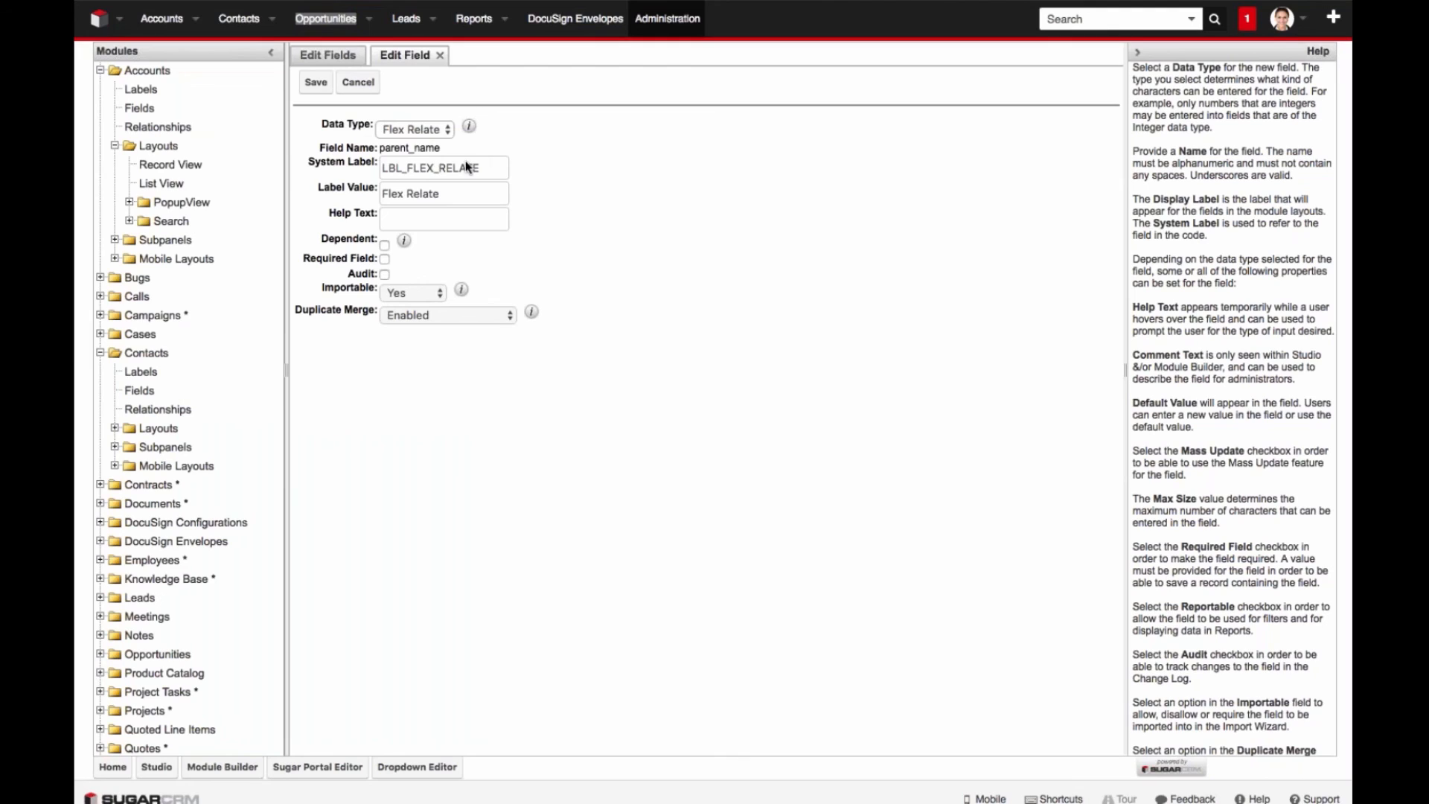
# Step: Return to the Studio field editor and set the new Contacts field's data type to Relate
pyautogui.click(416, 182)
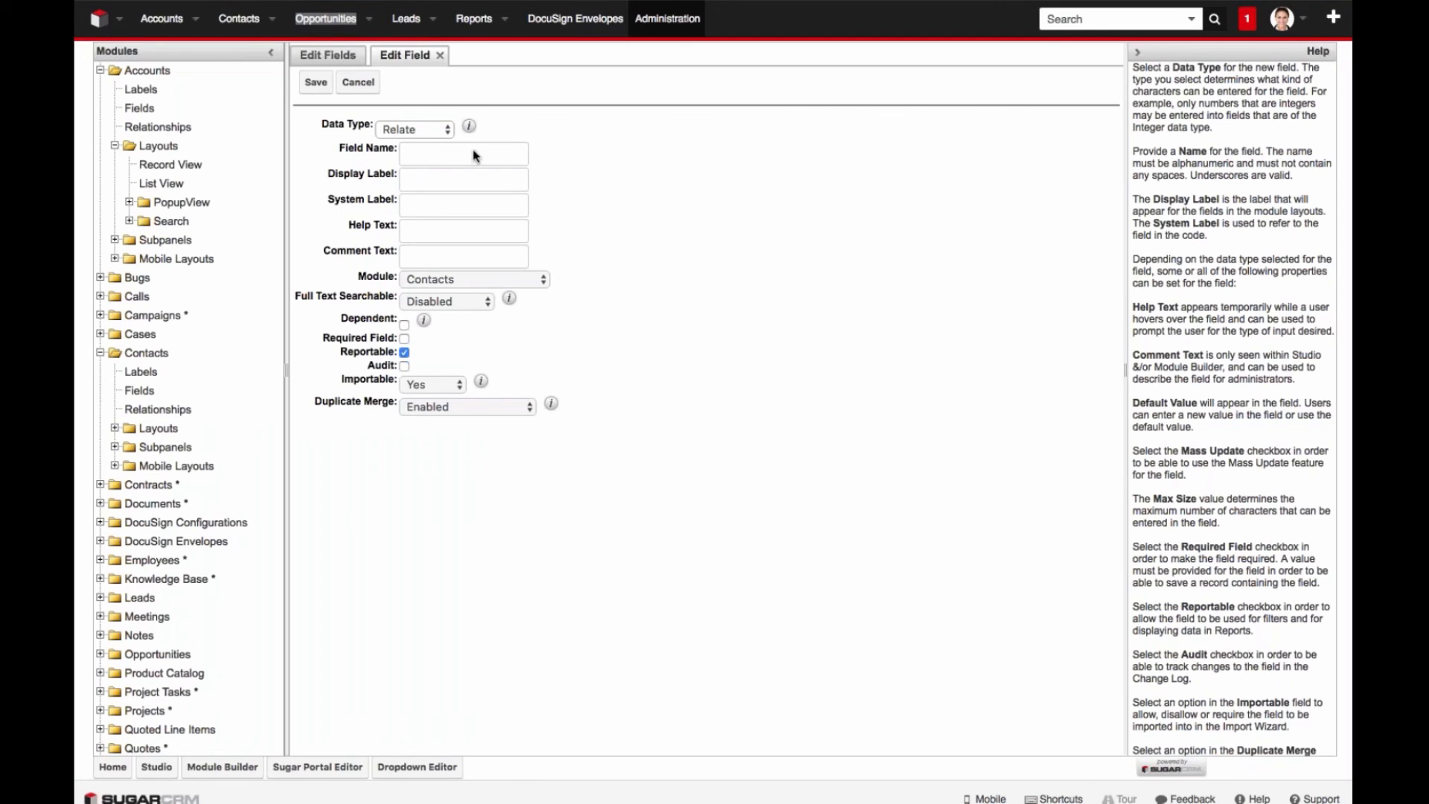
# Step: Preview the URL, TextField and MultiSelect data types for the new Contacts field and settle on DropDown
pyautogui.click(429, 165)
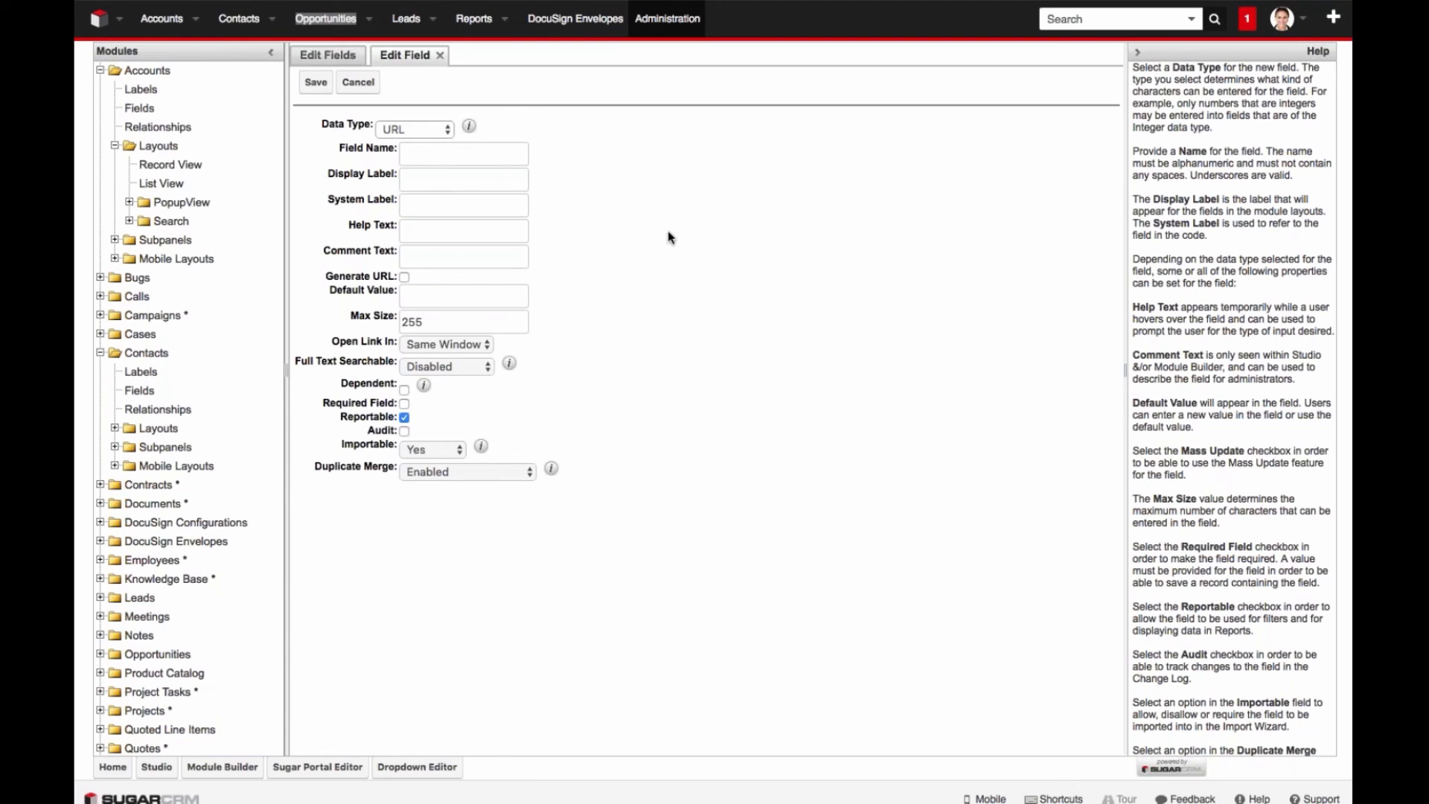
pyautogui.click(429, 144)
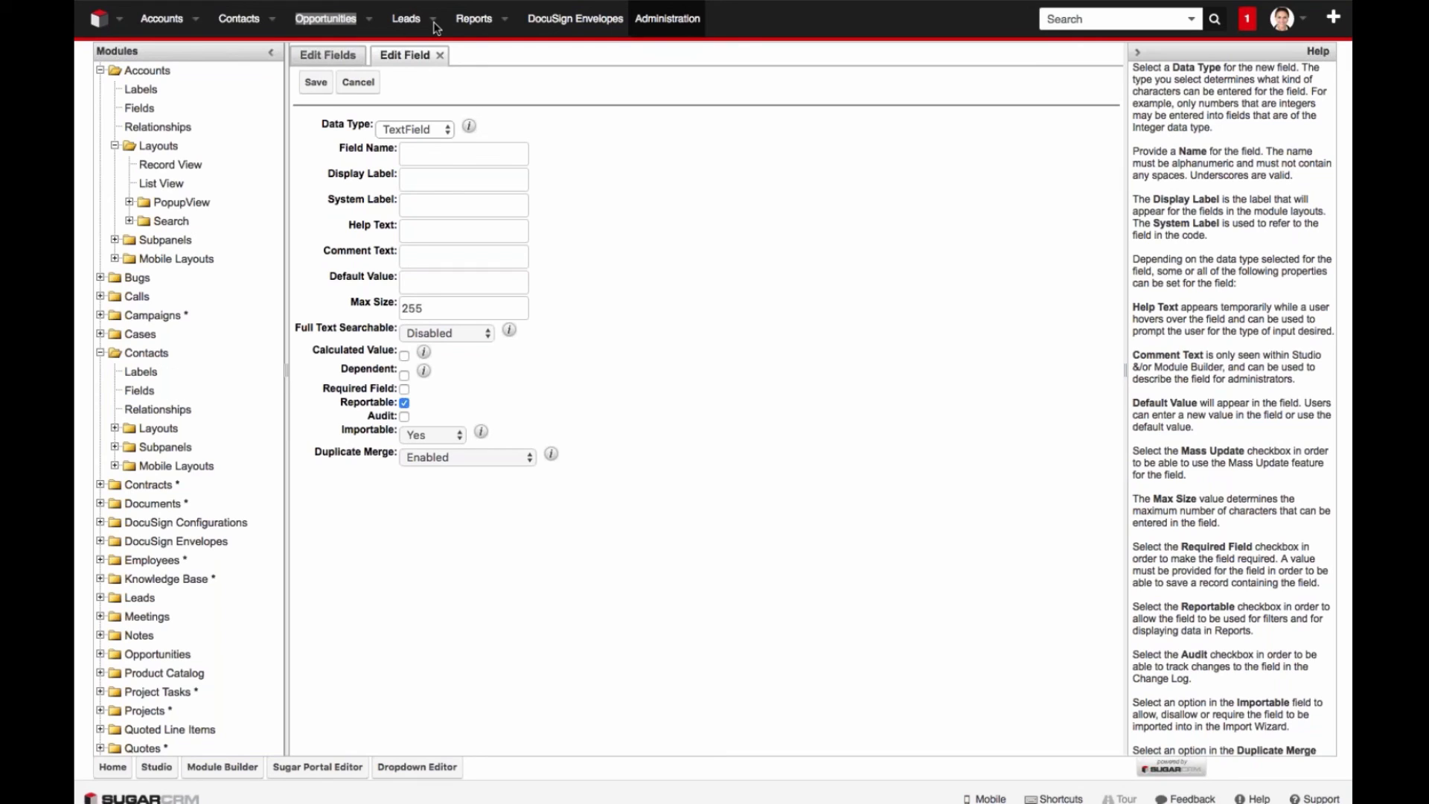
pyautogui.click(449, 88)
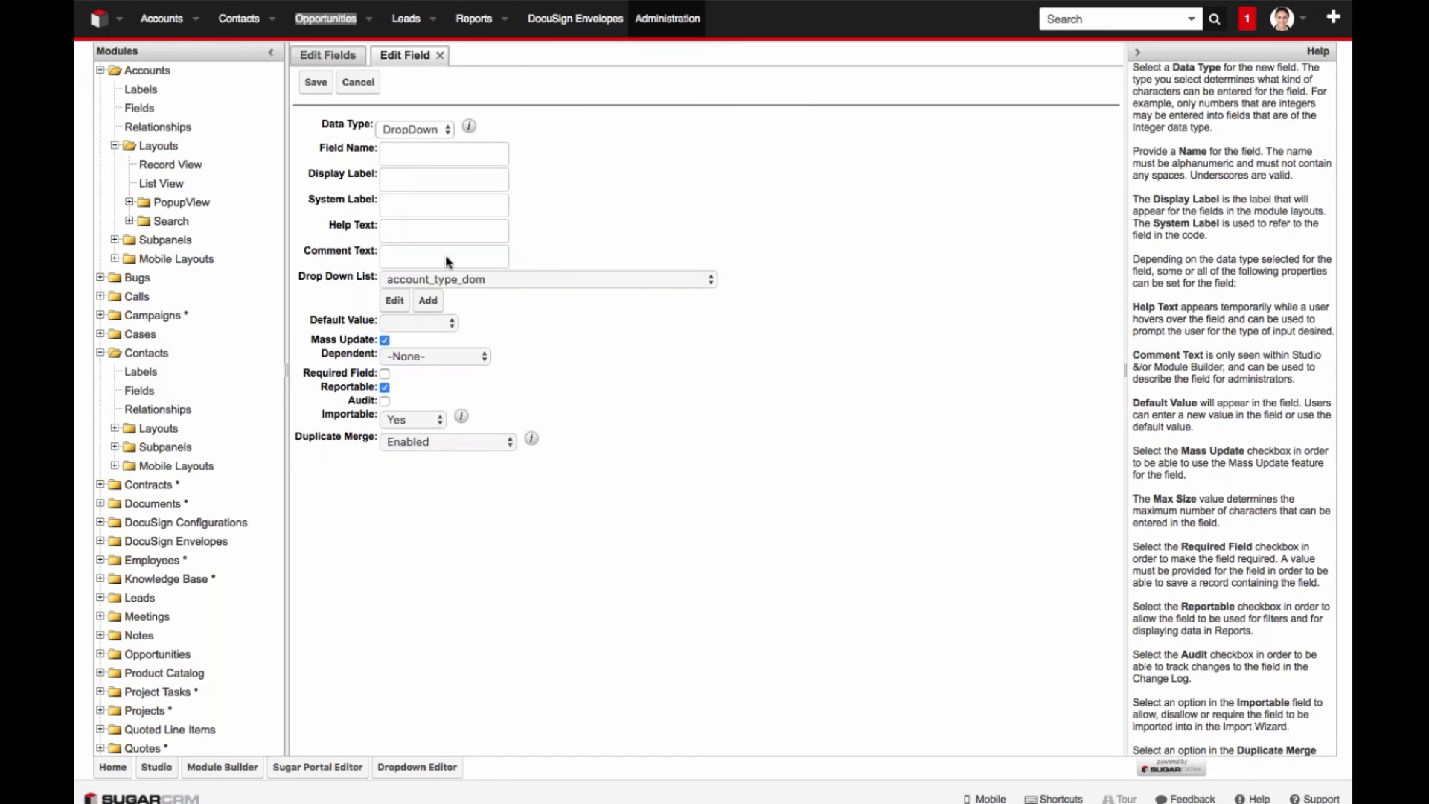
pyautogui.click(434, 228)
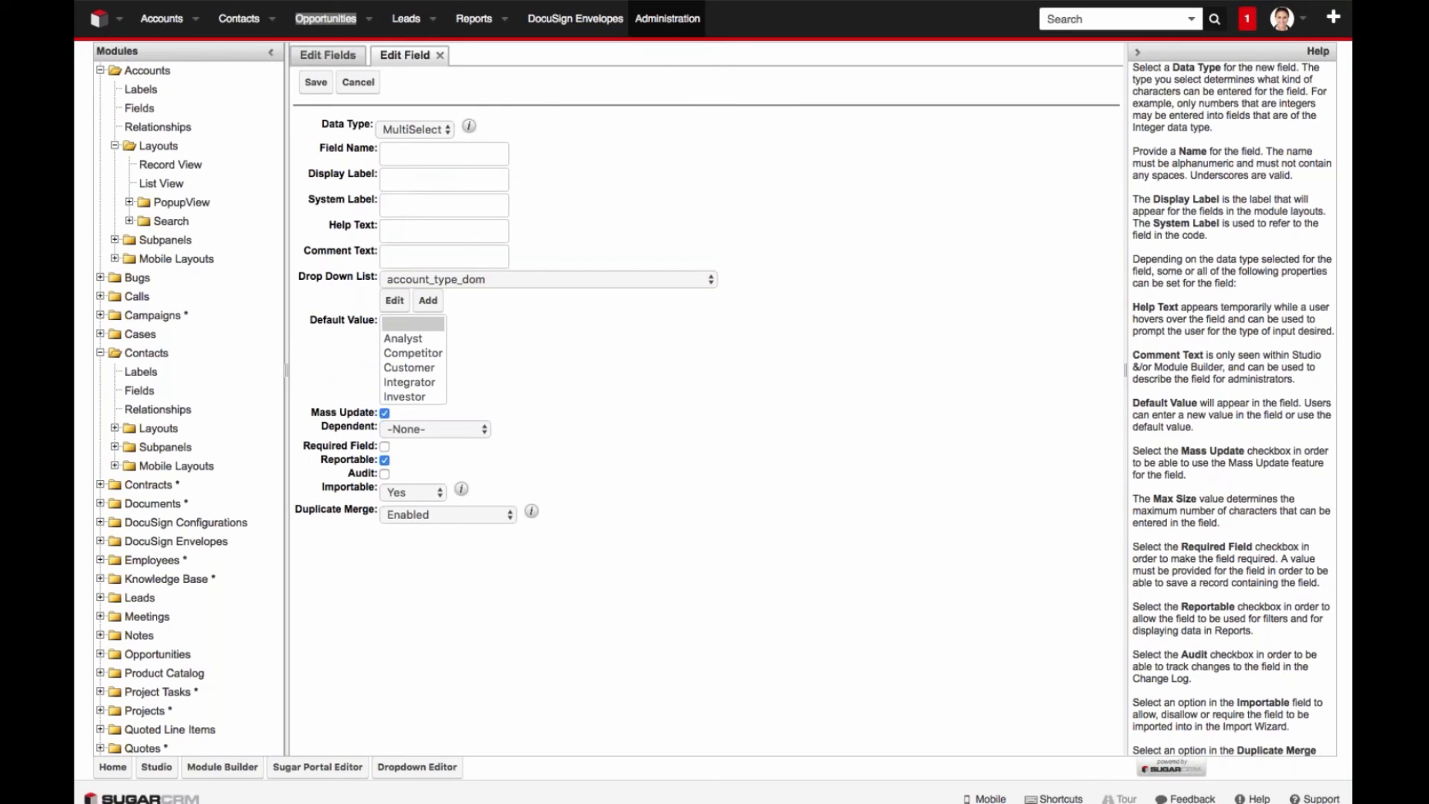
pyautogui.click(419, 135)
pyautogui.click(420, 32)
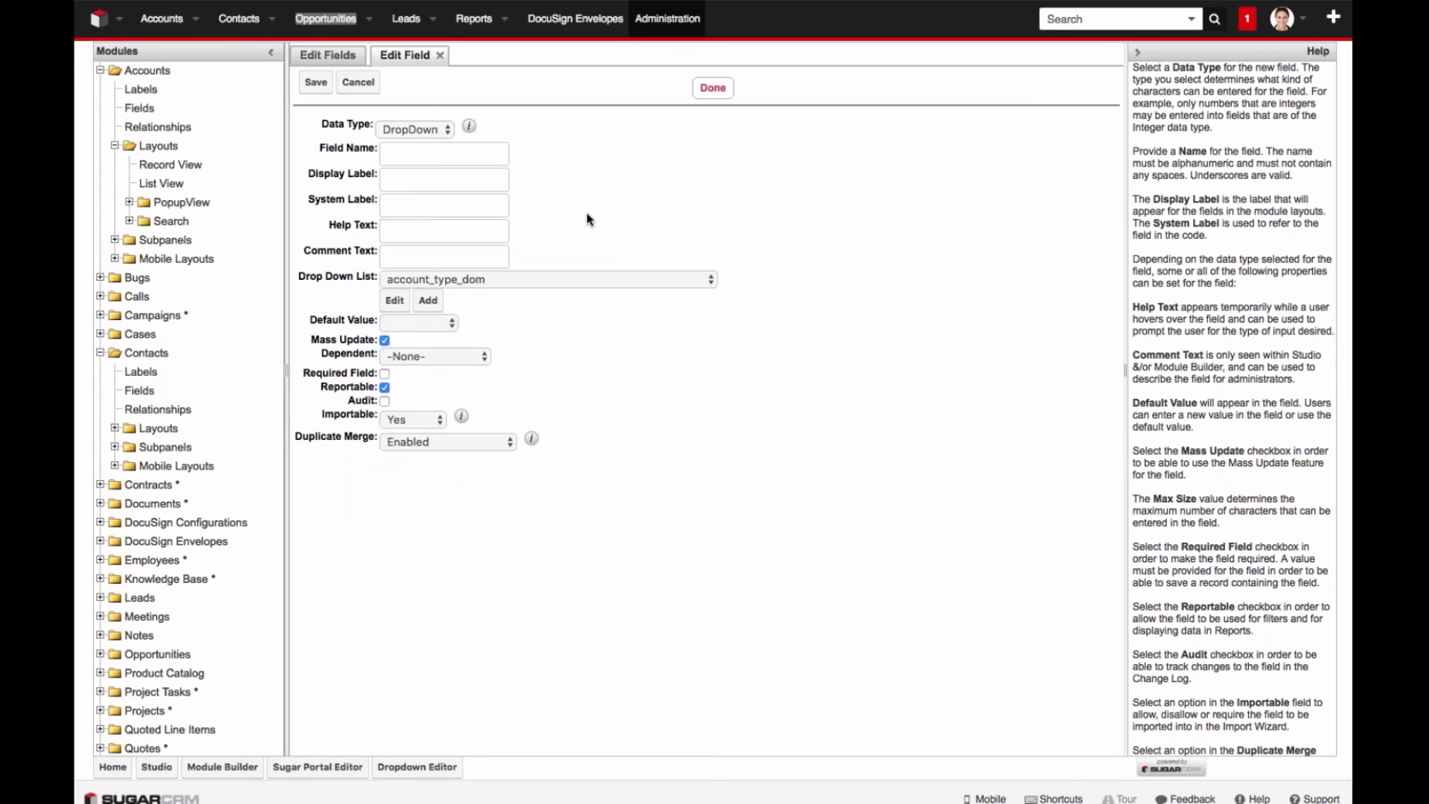
# Step: Name the new dropdown field favourite_colour and give it the display label Favourite Colour
pyautogui.click(424, 159)
pyautogui.write('favouri')
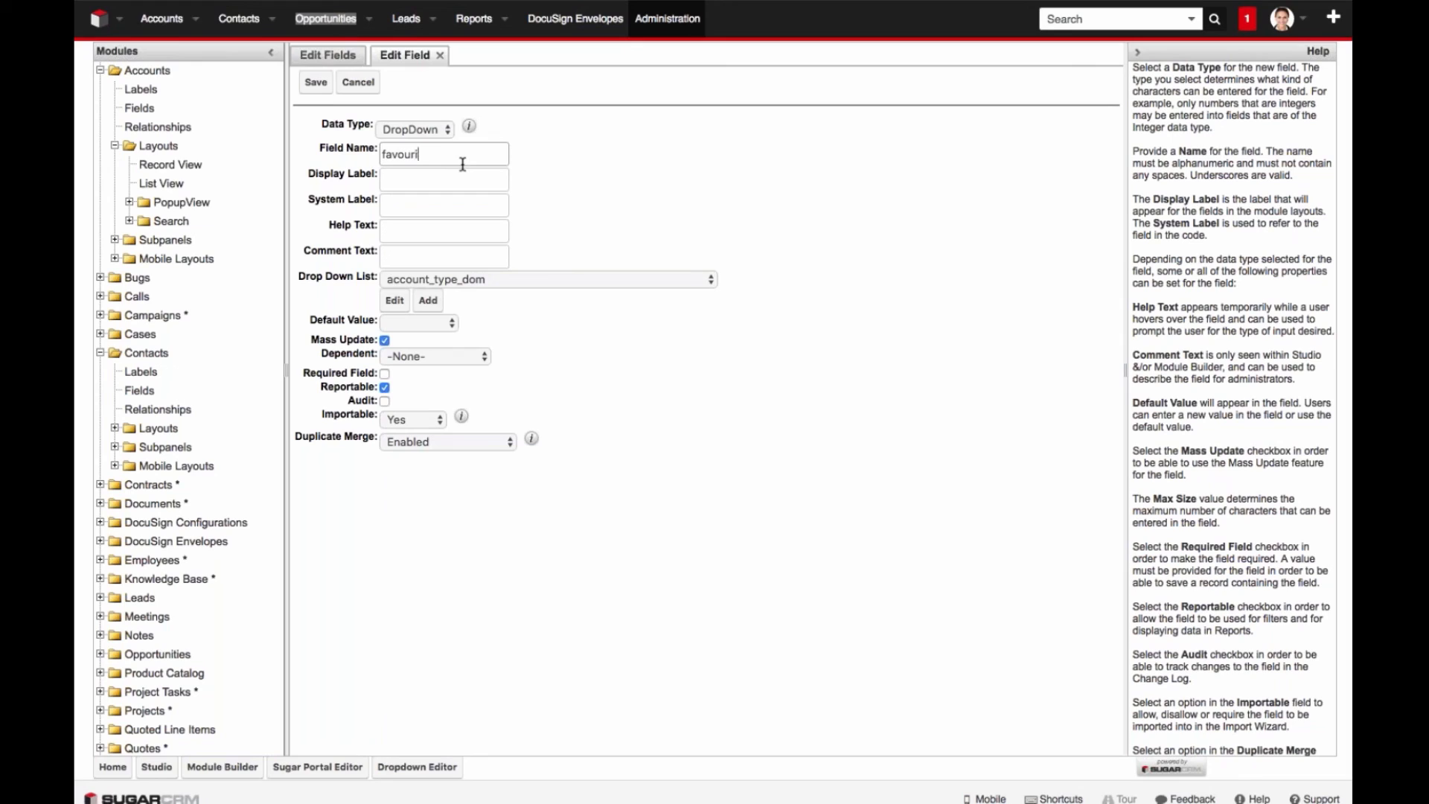
pyautogui.write('te_colour')
pyautogui.press('Tab')
pyautogui.write('F')
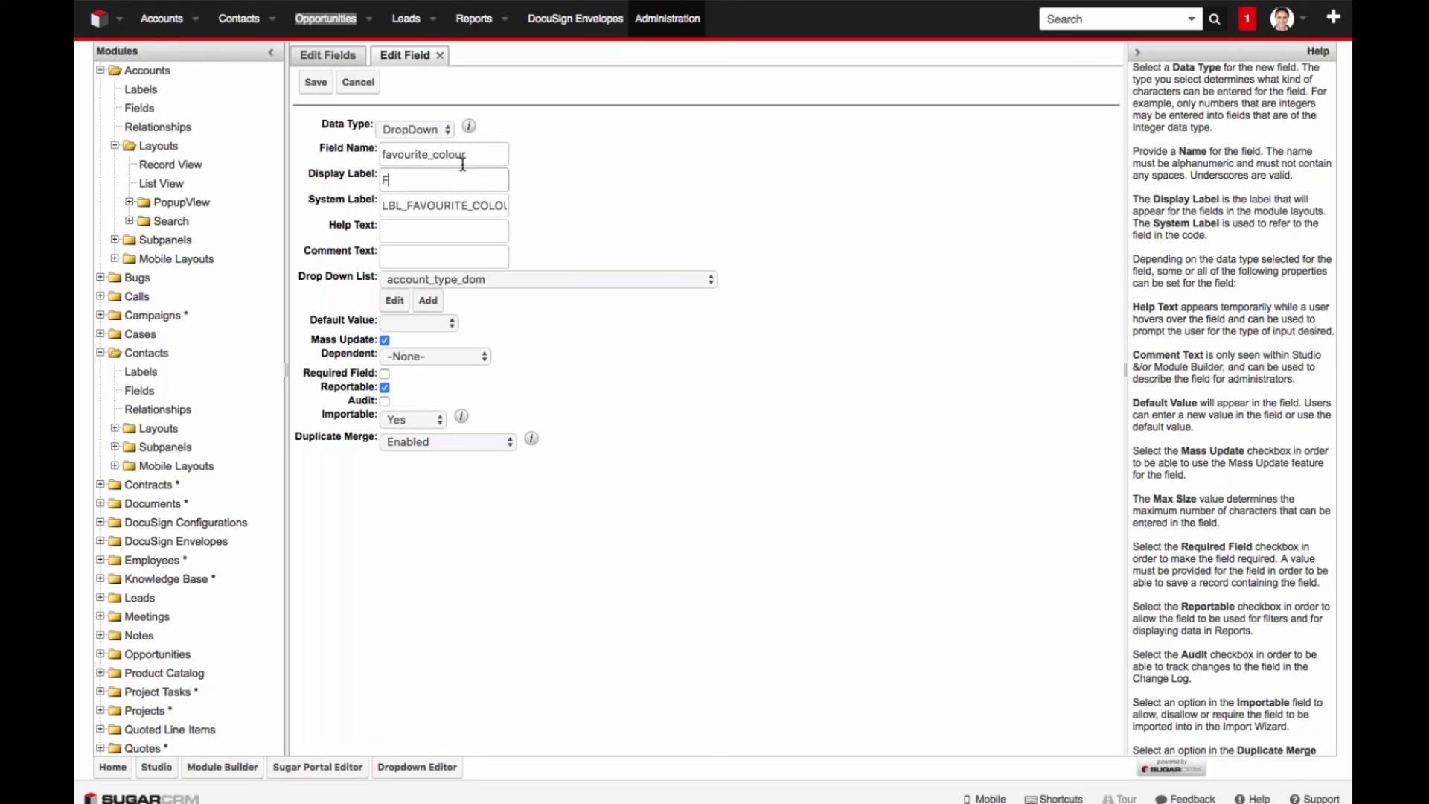
pyautogui.write('avourite Colour')
pyautogui.press('Tab')
pyautogui.press('Tab')
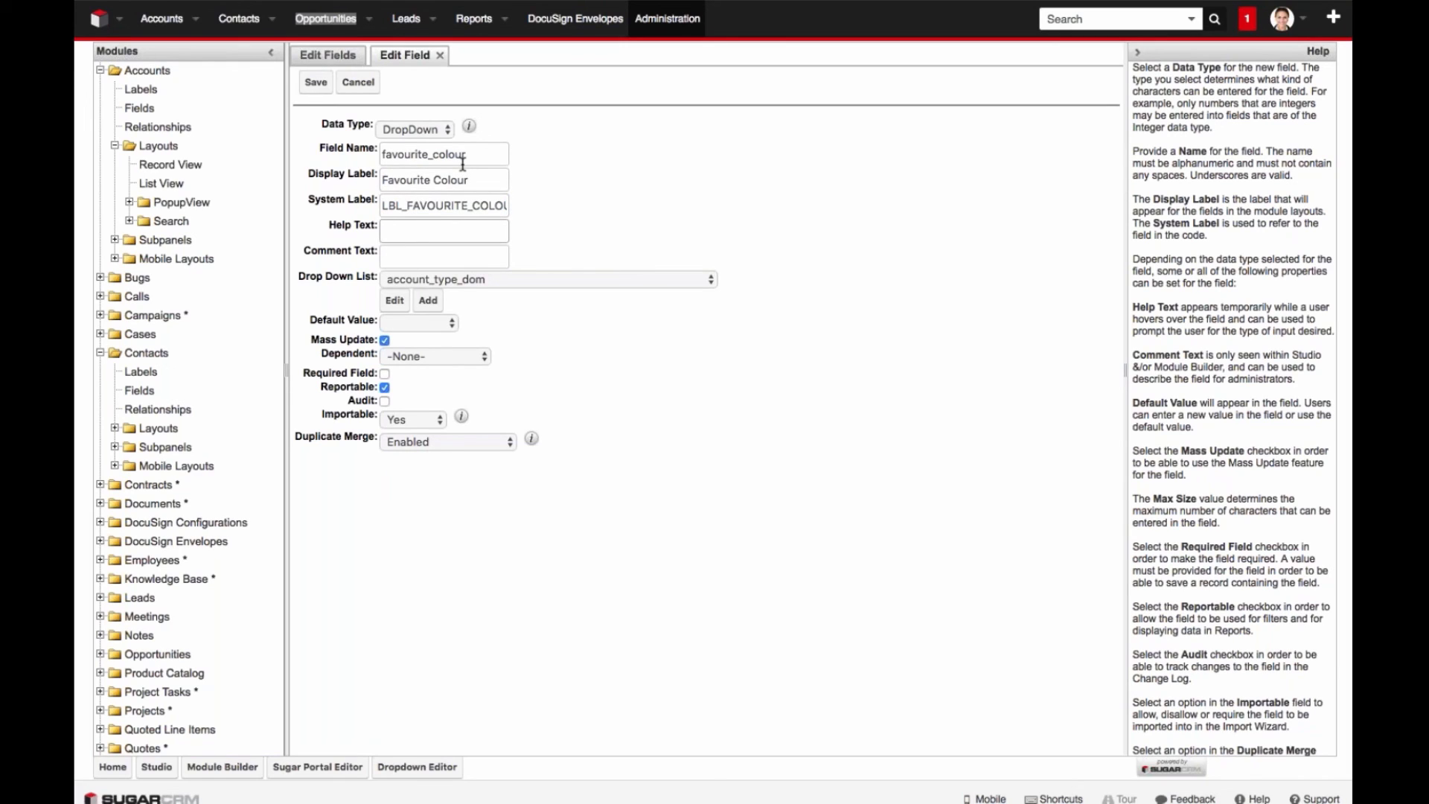
# Step: Start a new dropdown list for the field and add the item Blue with the display label Blue
pyautogui.click(394, 300)
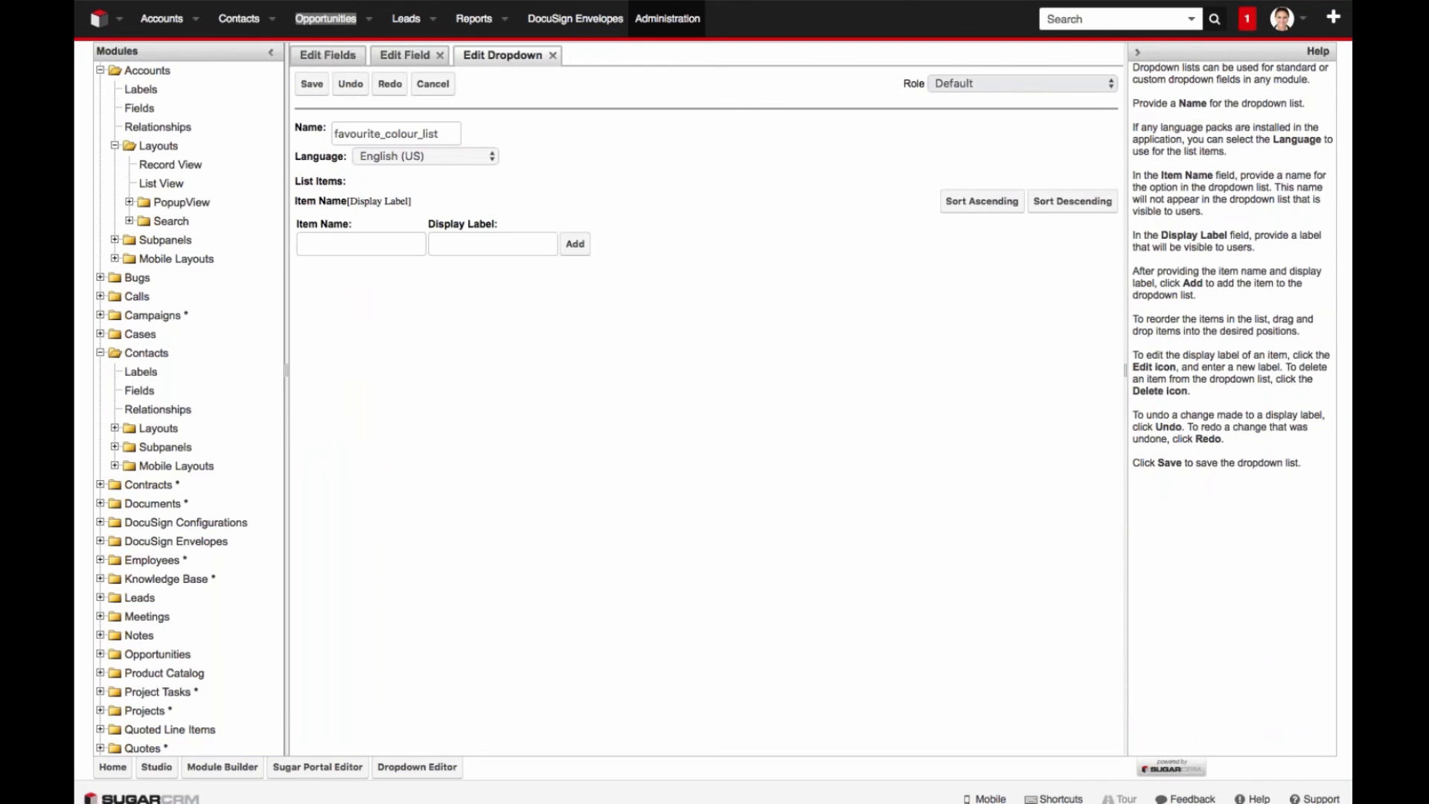
pyautogui.click(364, 245)
pyautogui.write('Blue')
pyautogui.press('Tab')
pyautogui.write('Blue')
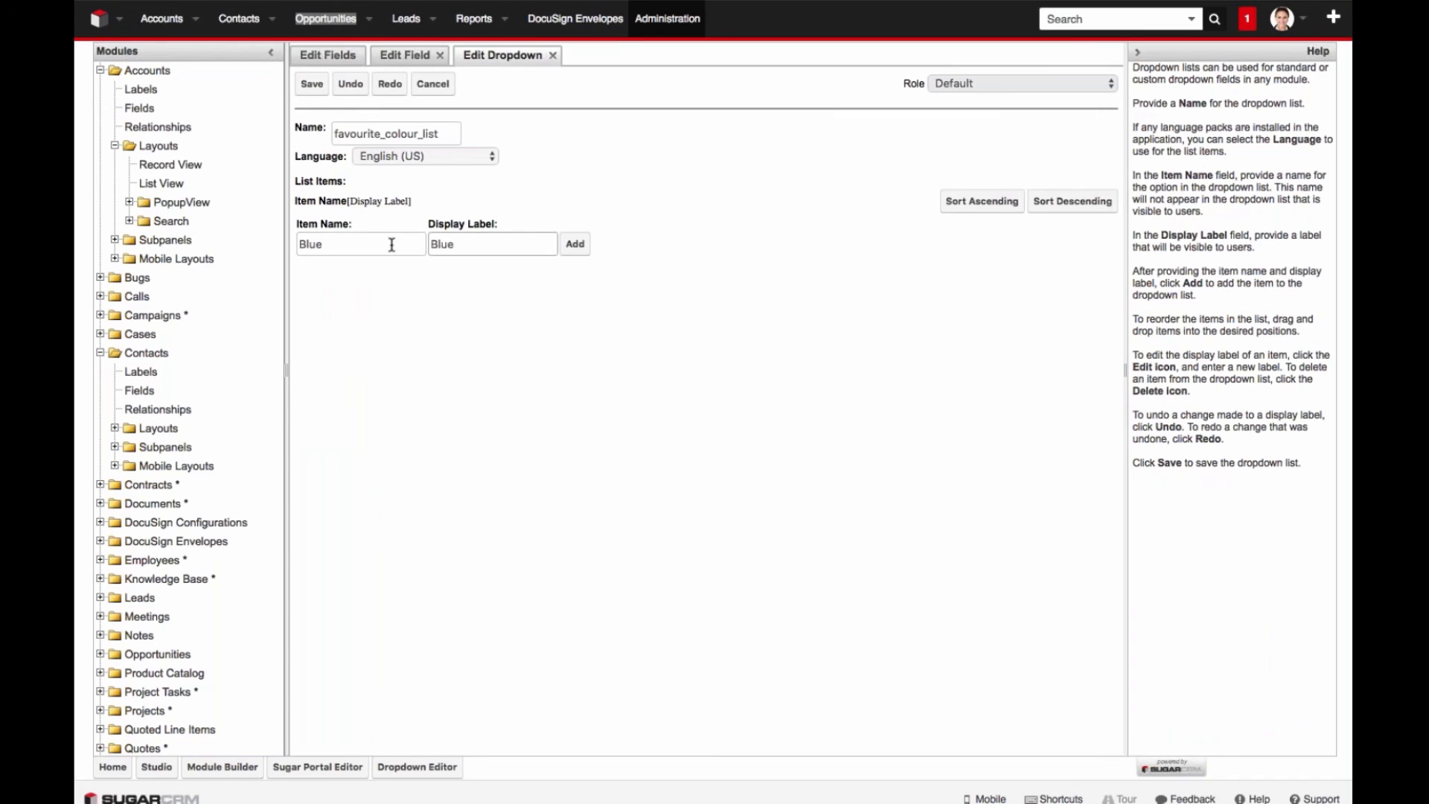
pyautogui.click(577, 244)
# Step: Add the items Yellow and Red to the dropdown list, each with a matching display label
pyautogui.write('Yellow')
pyautogui.press('Tab')
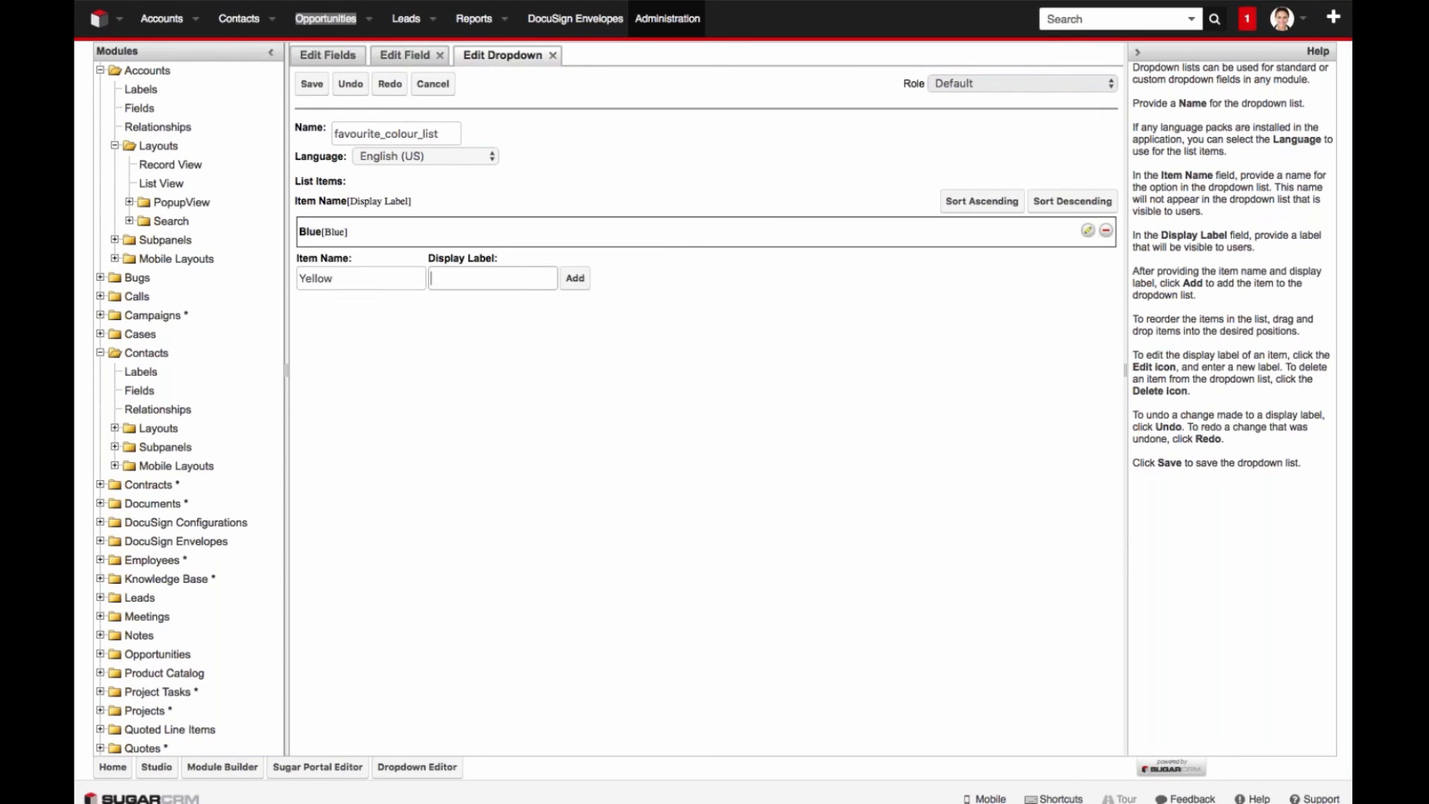
pyautogui.write('Yellow')
pyautogui.click(576, 278)
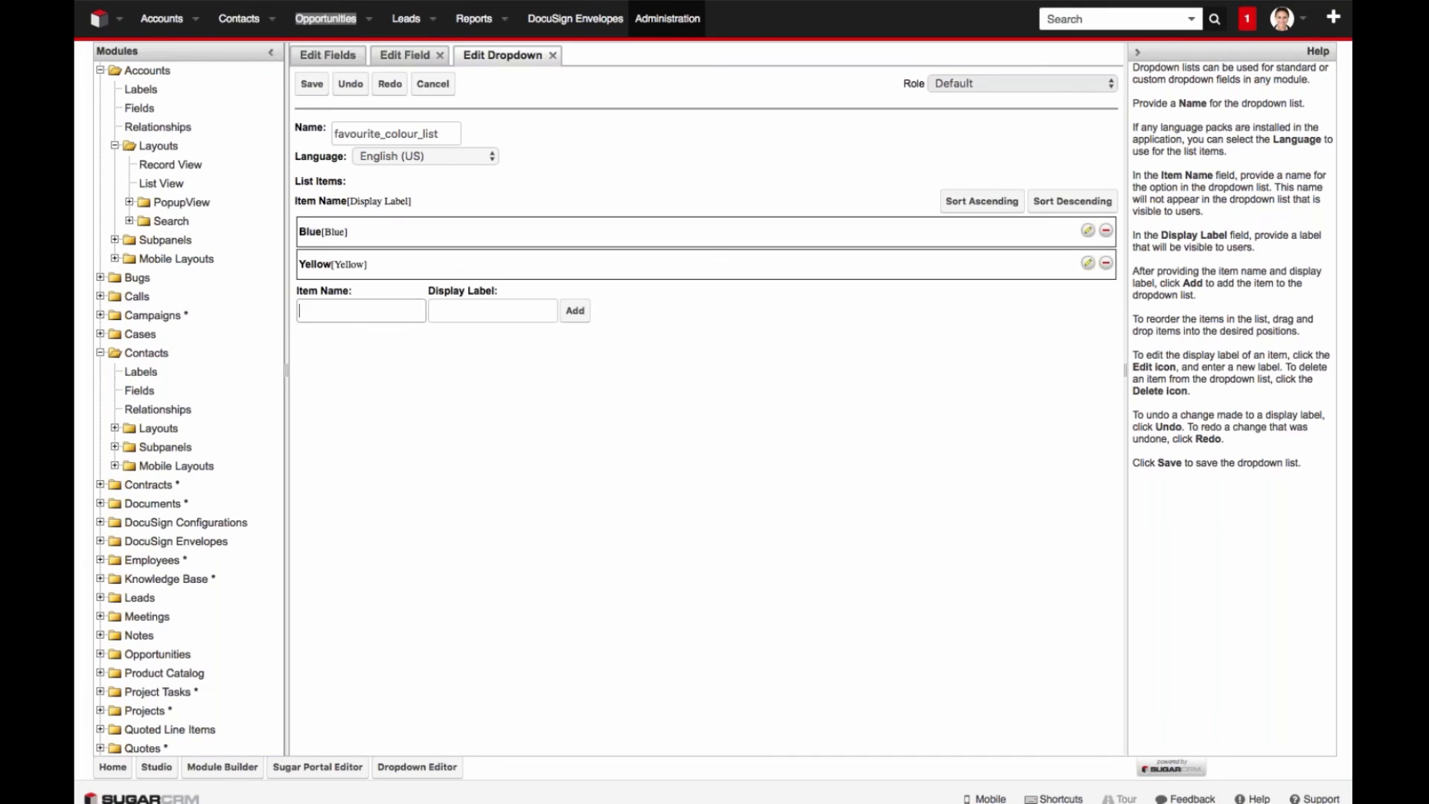
pyautogui.write('Red')
pyautogui.click(489, 309)
pyautogui.write('Red')
pyautogui.click(574, 310)
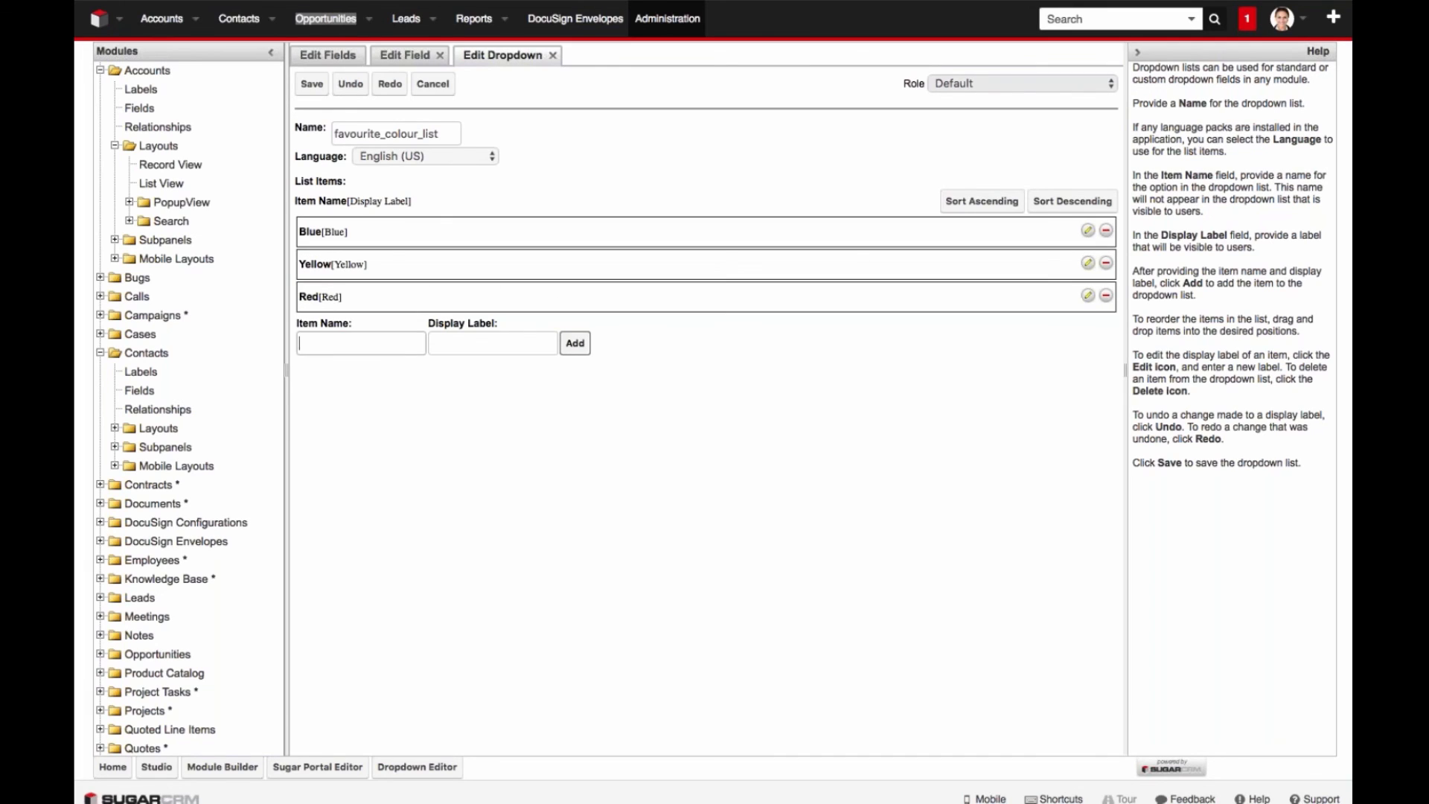
# Step: Add the item Green with a matching label and a blank item, moving the blank item to the start of the list
pyautogui.write('Green')
pyautogui.press('Tab')
pyautogui.write('Green')
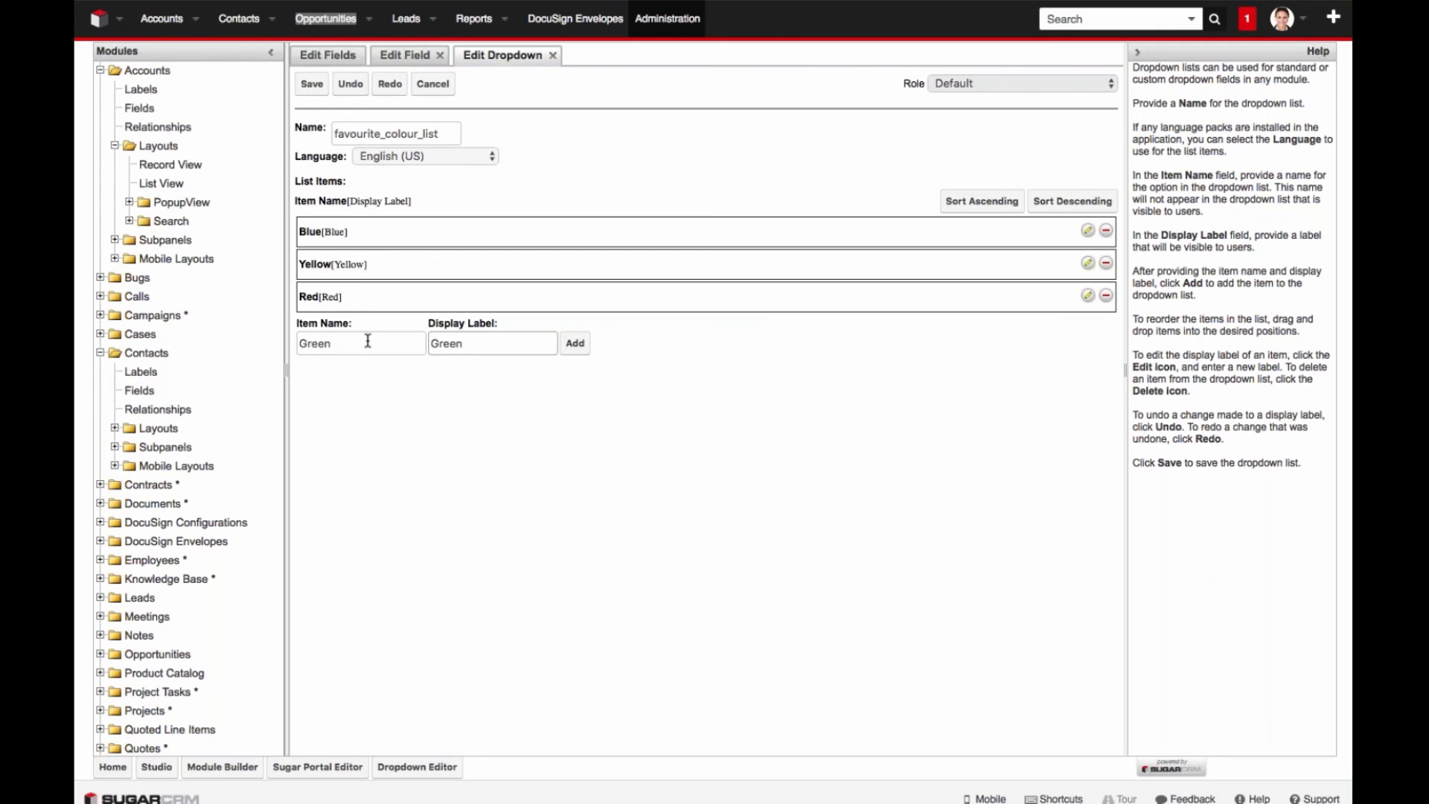
pyautogui.click(575, 344)
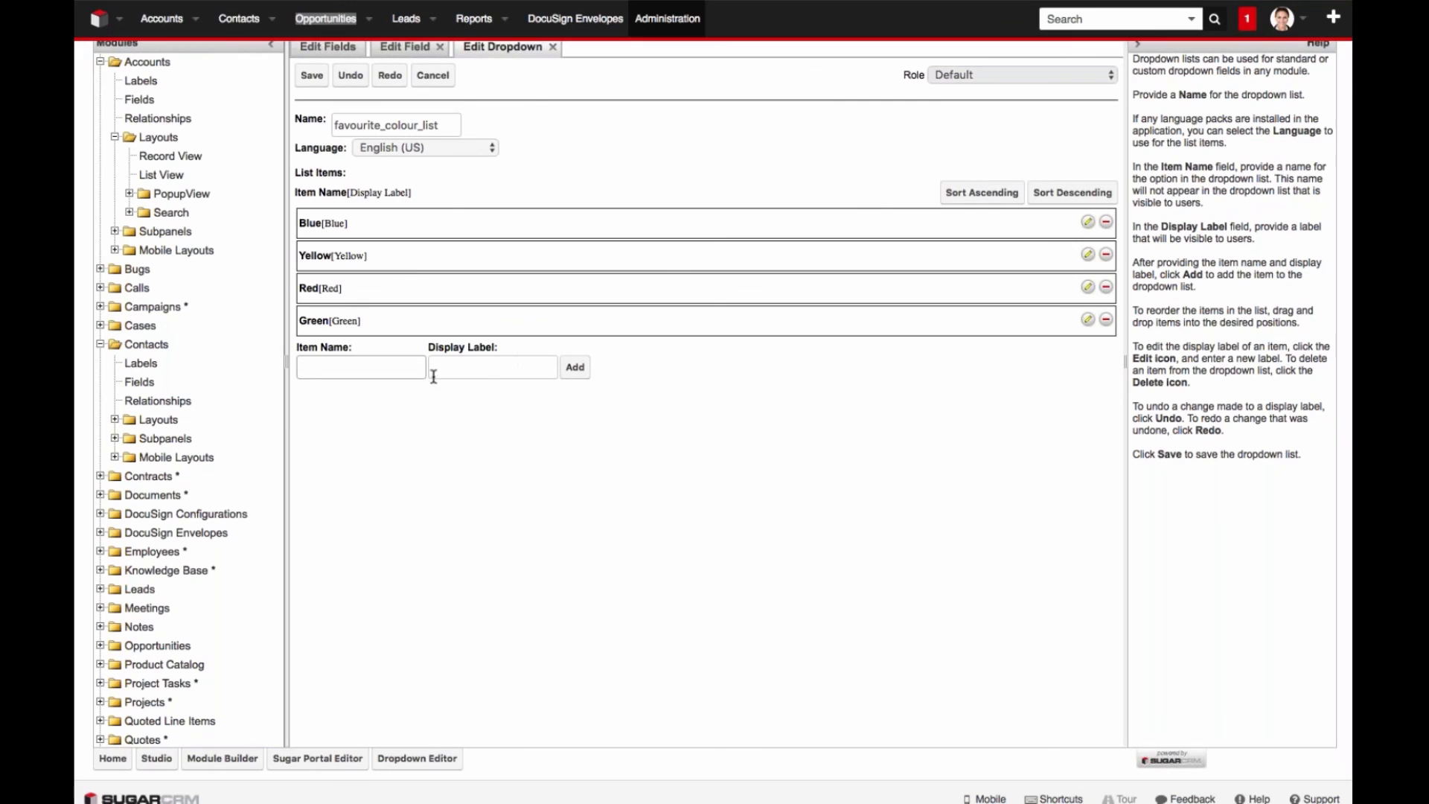
pyautogui.click(575, 367)
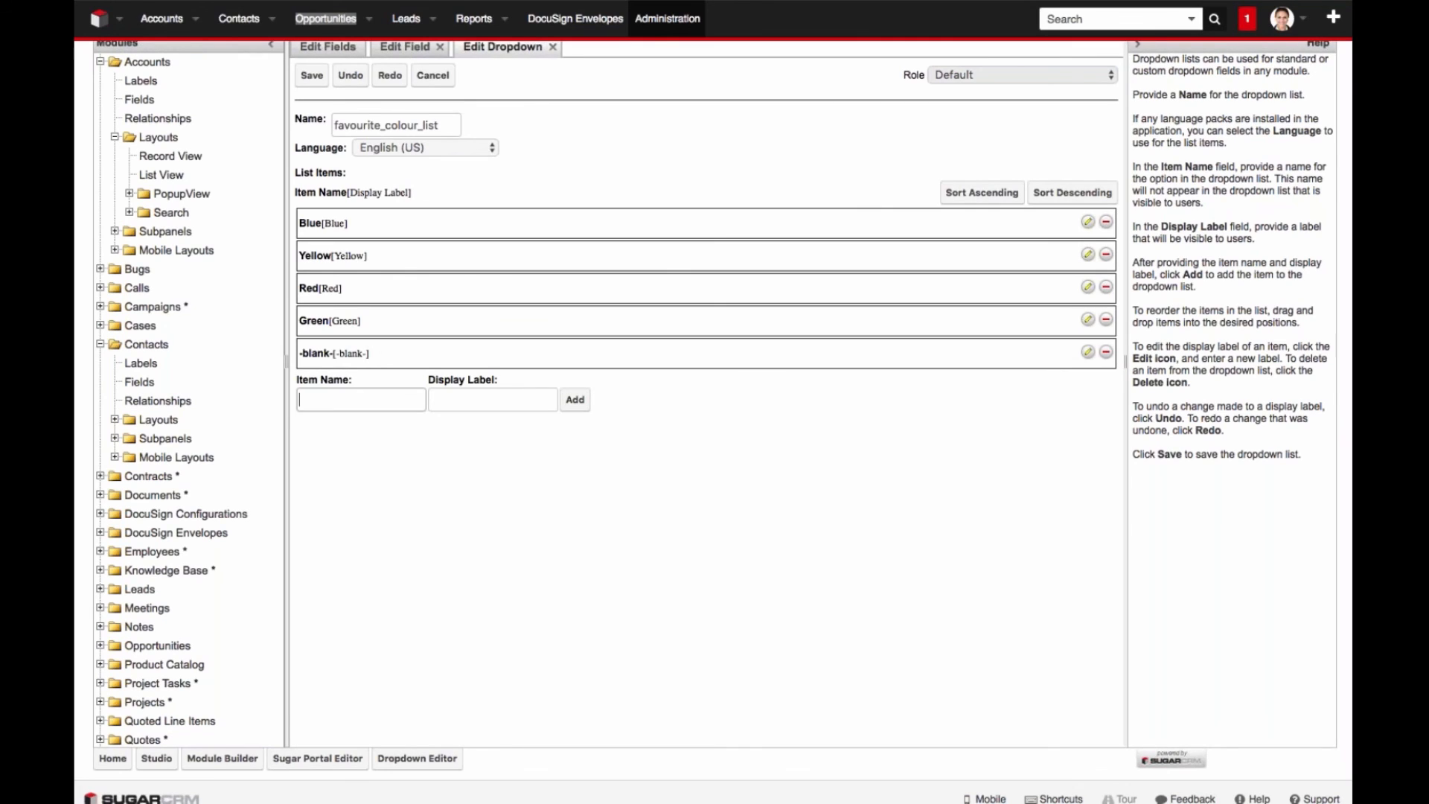
pyautogui.moveTo(372, 353); pyautogui.dragTo(474, 233)
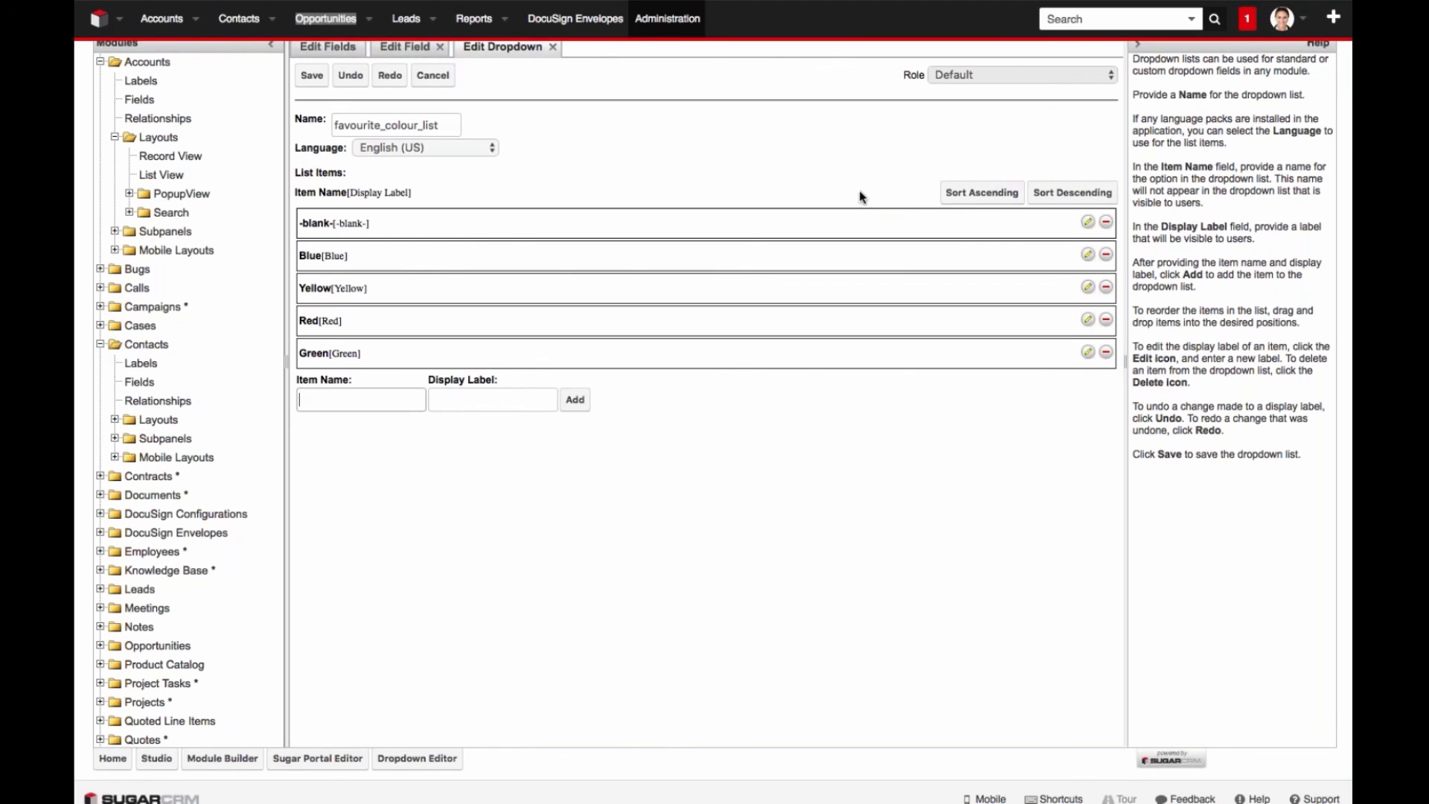
# Step: Sort the dropdown list's items in ascending order and save the list
pyautogui.click(983, 192)
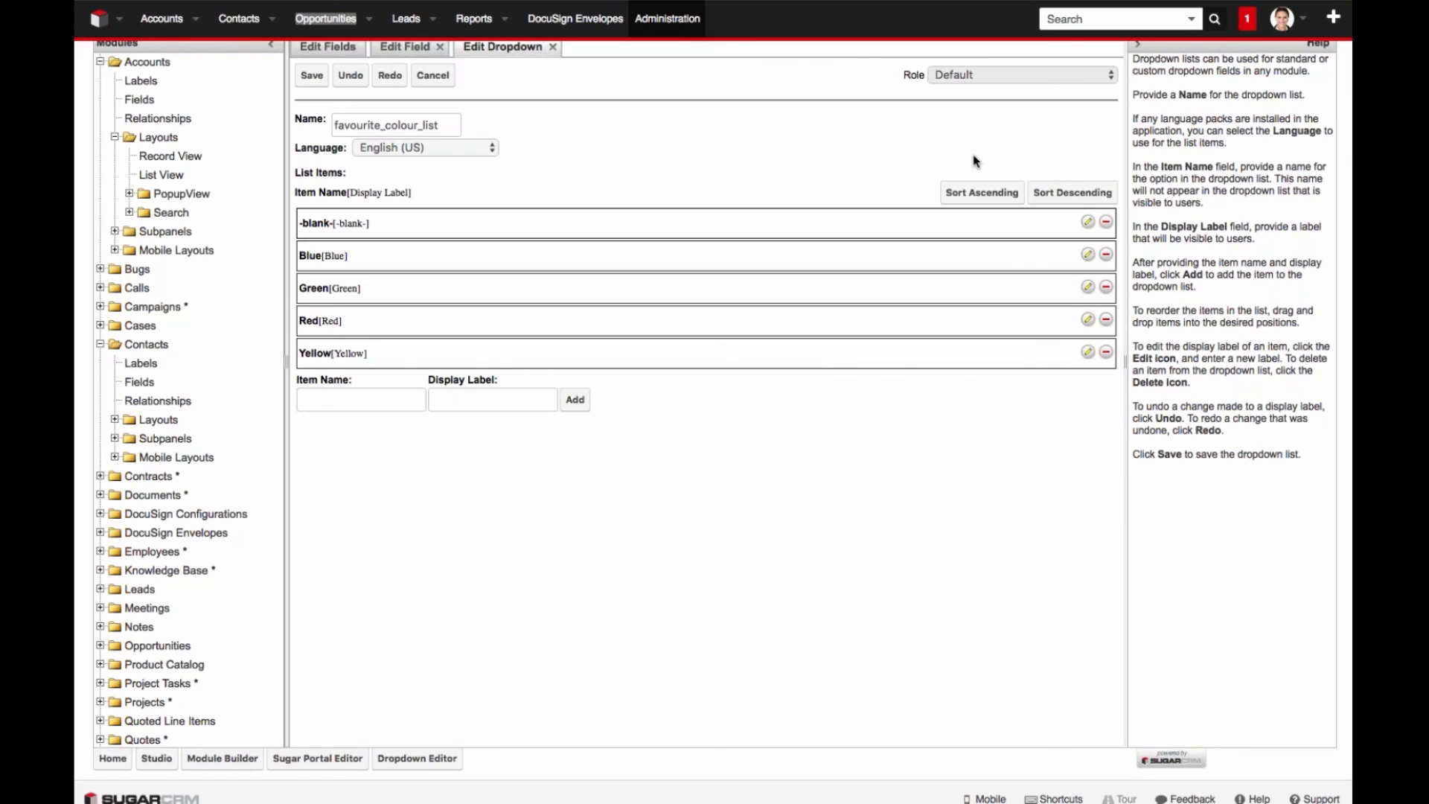
pyautogui.scroll(1, 975, 190)
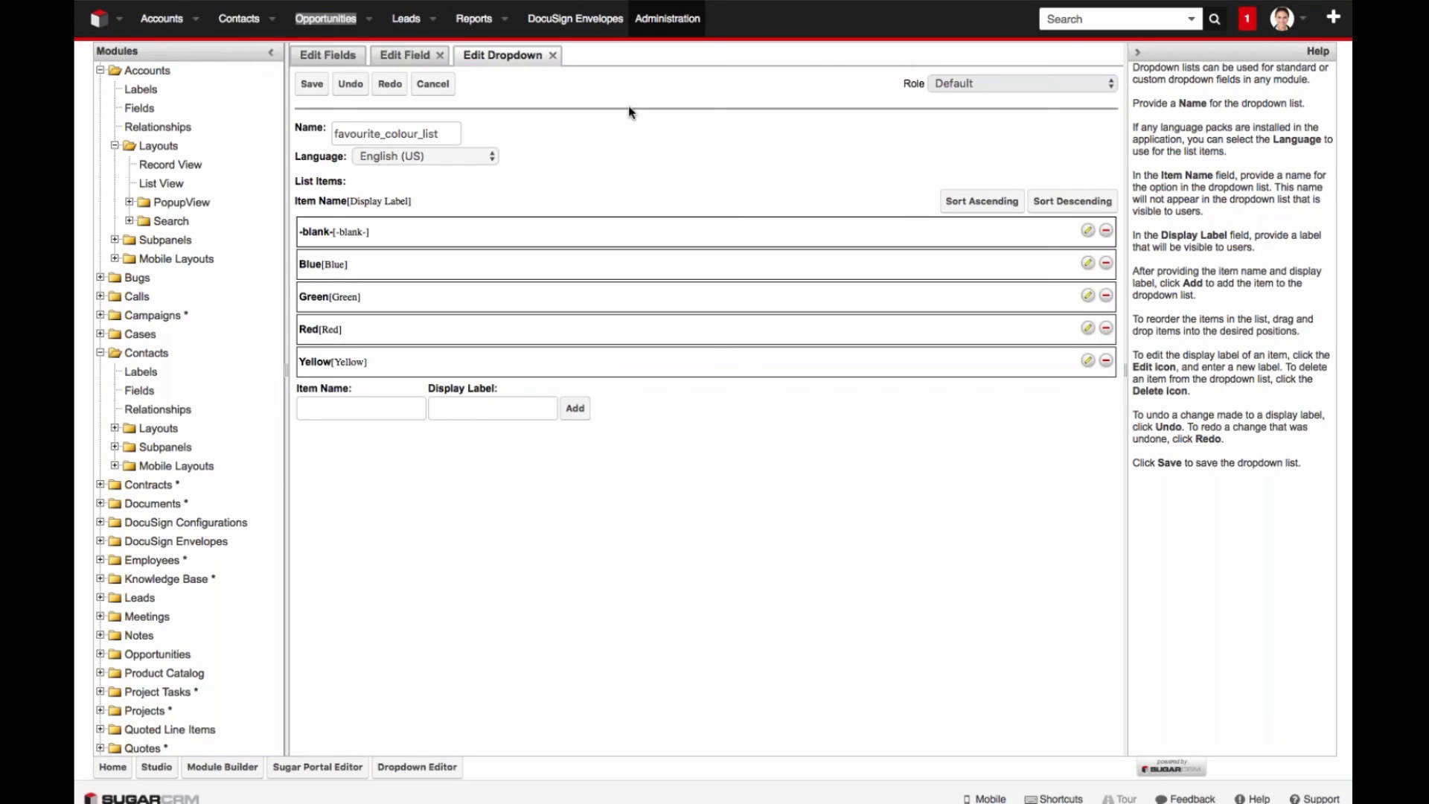
pyautogui.click(312, 88)
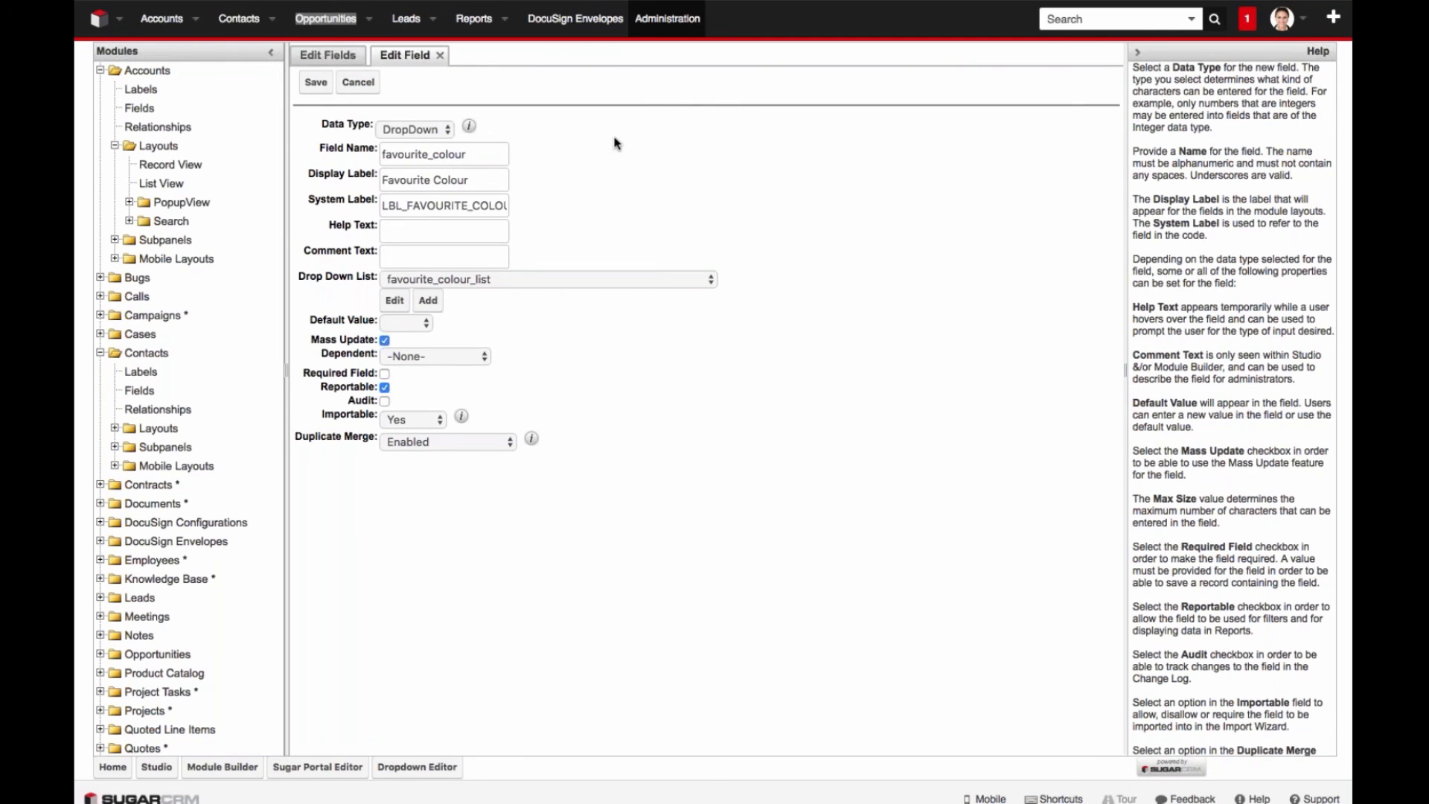
# Step: Make the Favourite Colour field required and go through its default value choices, keeping the blank default
pyautogui.click(395, 300)
pyautogui.click(415, 337)
pyautogui.click(417, 328)
pyautogui.click(427, 307)
pyautogui.click(385, 373)
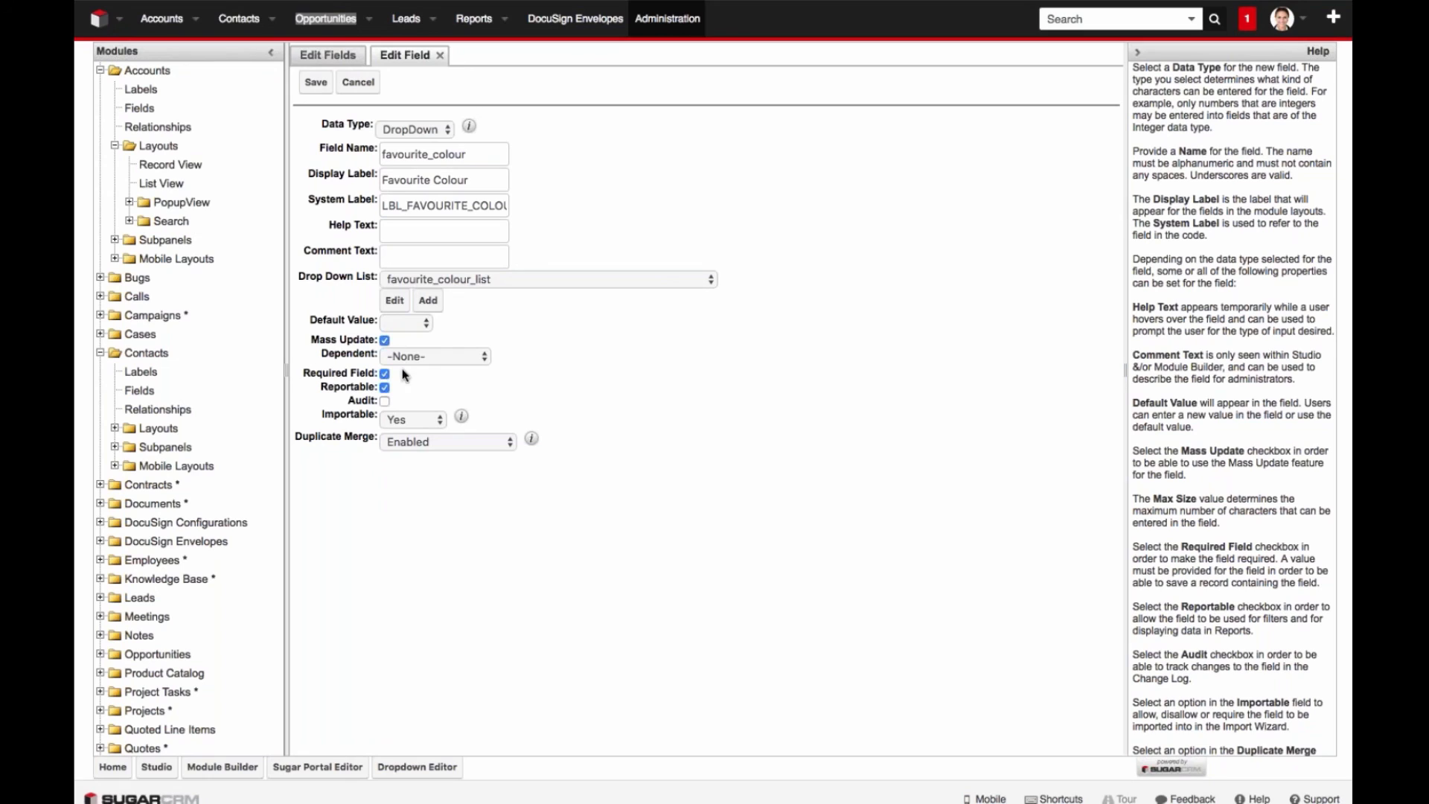
pyautogui.click(430, 327)
pyautogui.click(433, 342)
pyautogui.click(427, 325)
pyautogui.click(424, 309)
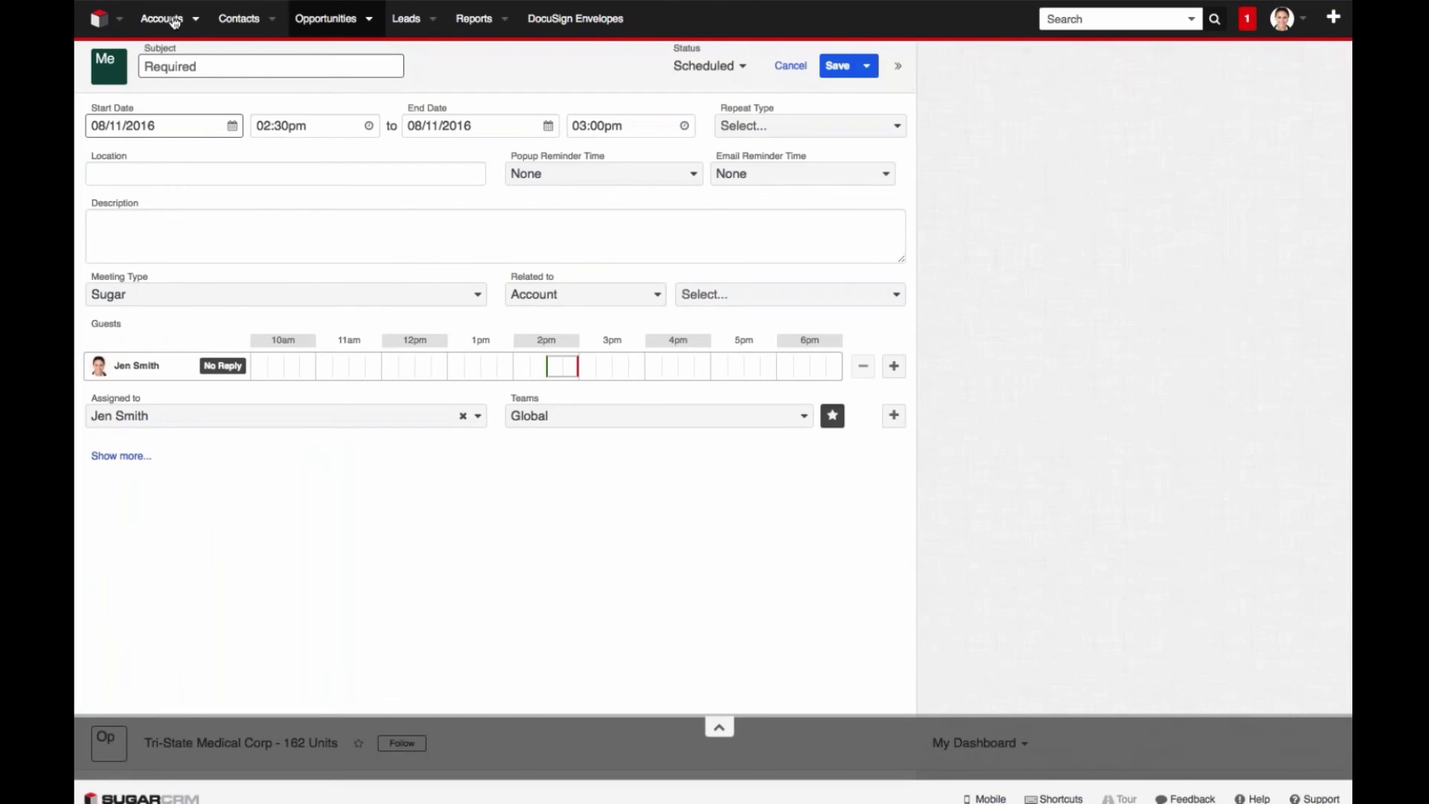
# Step: Leave the unsaved meeting outside Studio and open the Accounts list instead
pyautogui.click(168, 18)
pyautogui.click(773, 111)
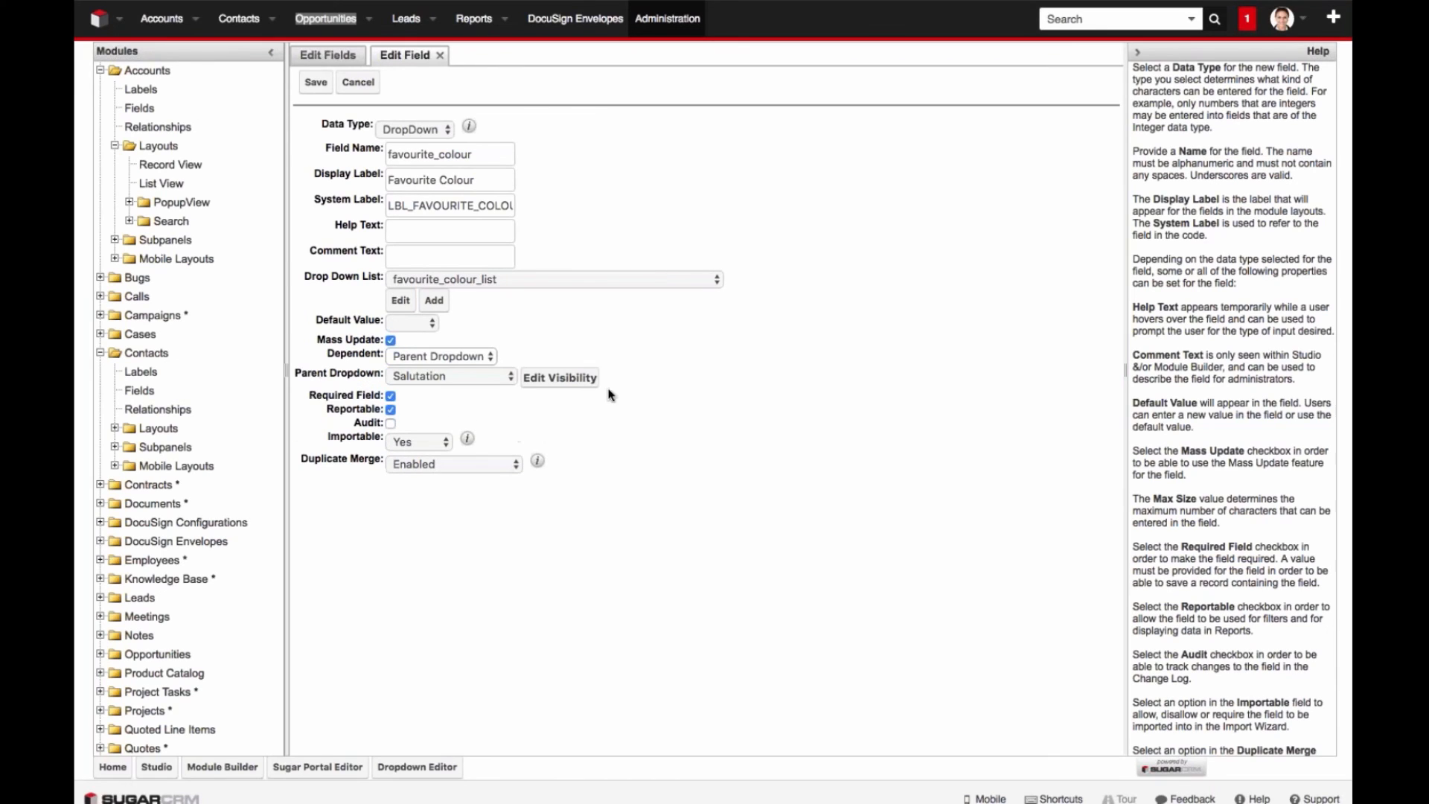
# Step: Set the field's parent dropdown to Lead Source and assign Blue and Green to Cold Call in the visibility editor
pyautogui.click(487, 381)
pyautogui.click(497, 391)
pyautogui.click(560, 377)
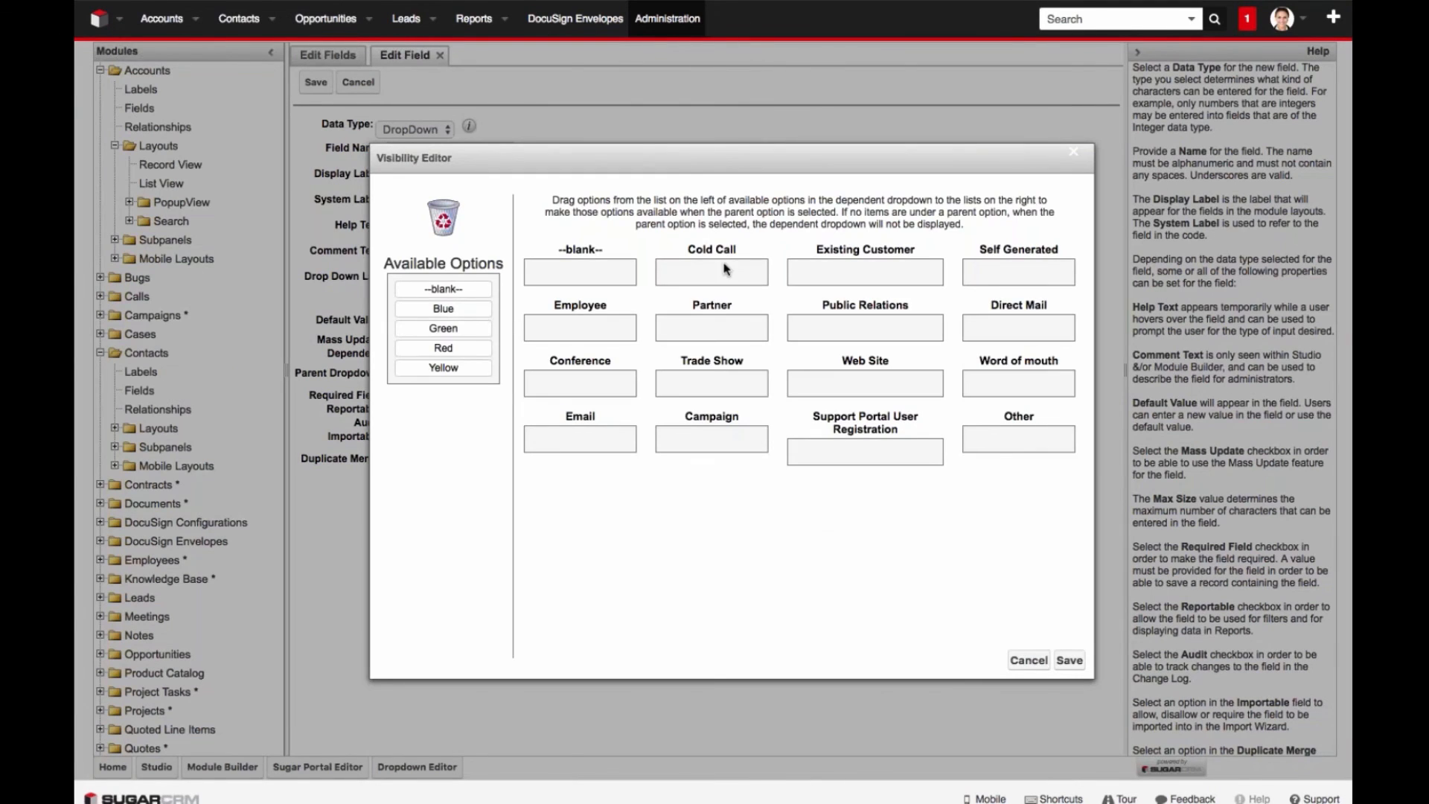
pyautogui.moveTo(444, 308); pyautogui.dragTo(754, 276)
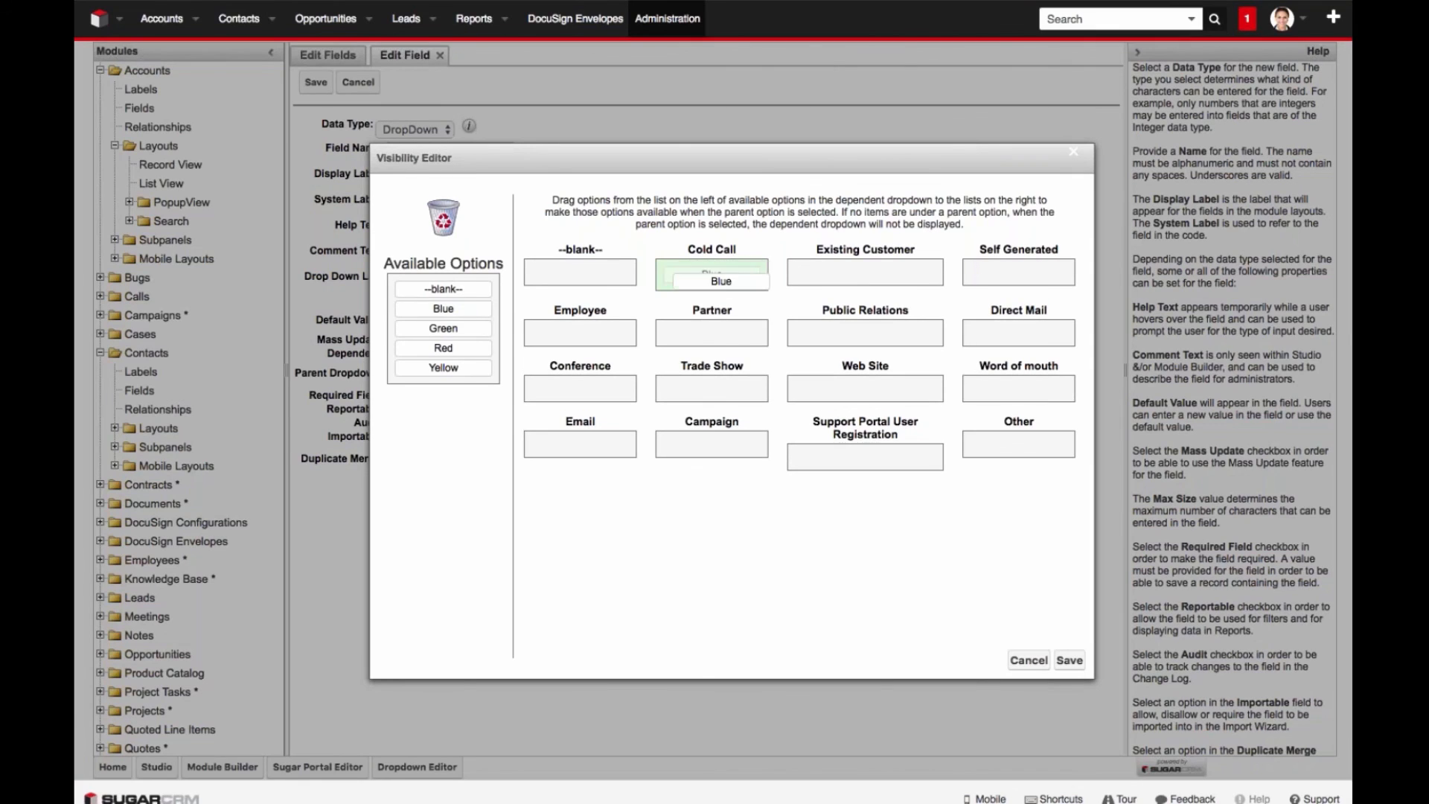
pyautogui.moveTo(487, 328); pyautogui.dragTo(726, 297)
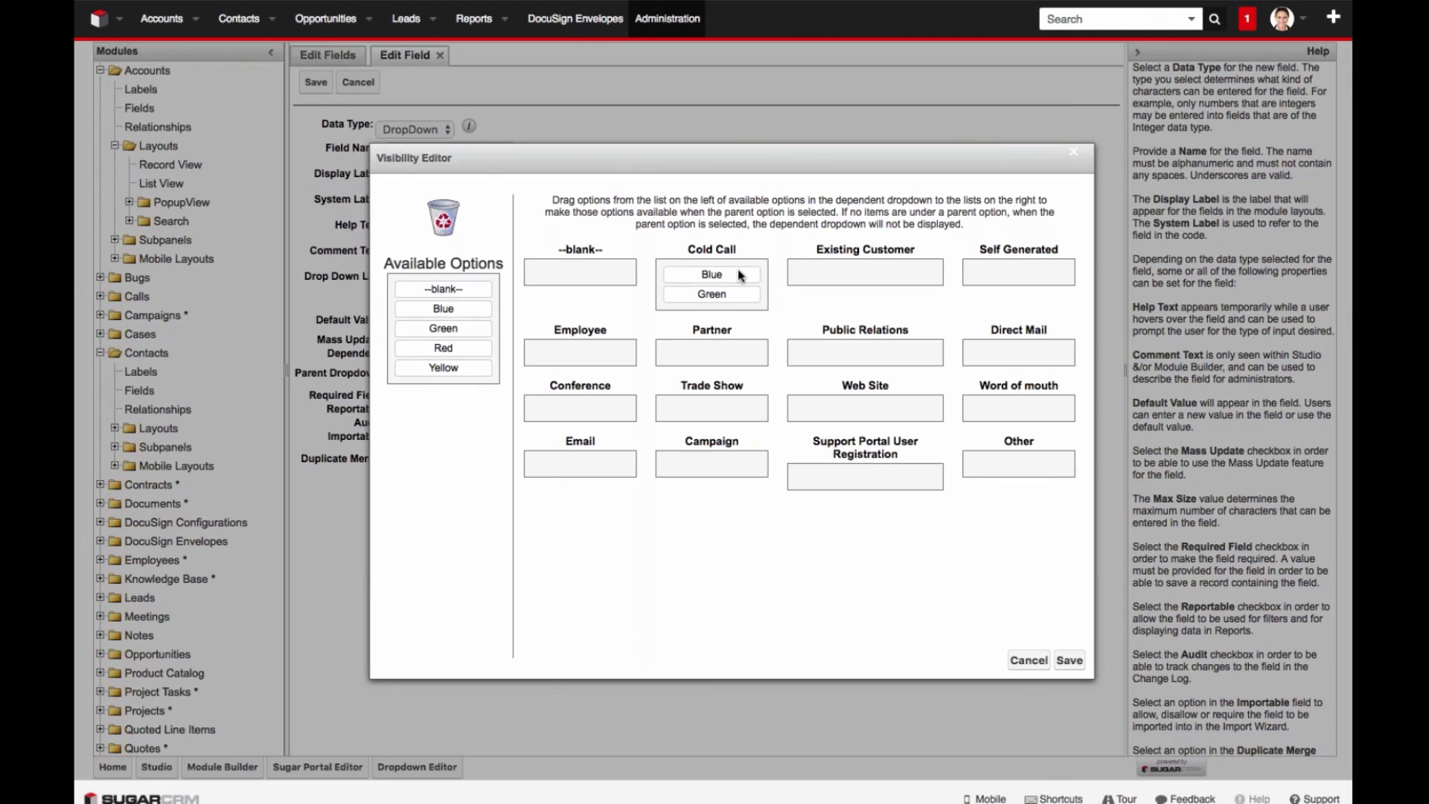
pyautogui.scroll(-1, 747, 273)
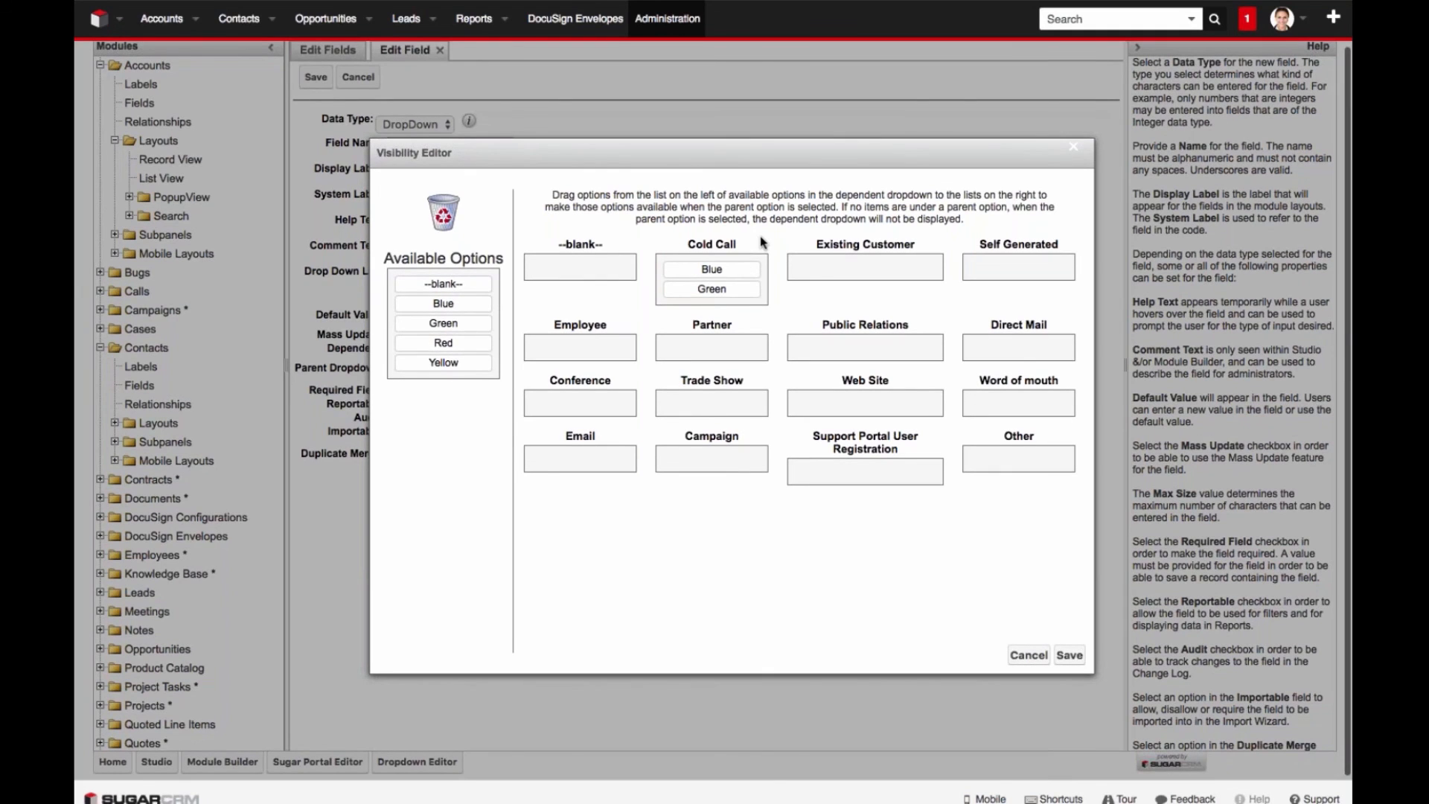
pyautogui.scroll(-1, 763, 242)
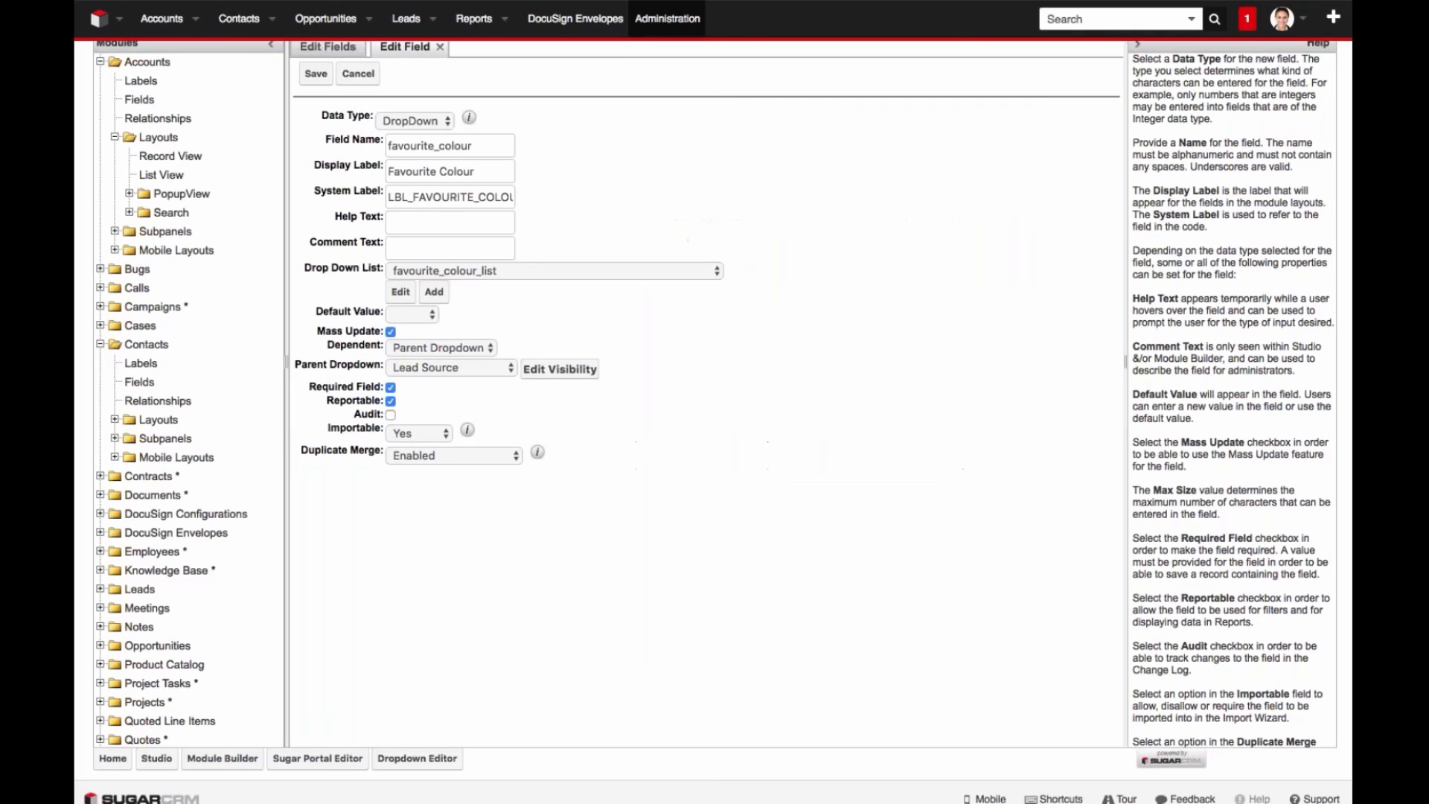
# Step: Set the field's dependency to Formula, view the Formula Builder and close it without entering a formula
pyautogui.click(444, 347)
pyautogui.click(444, 368)
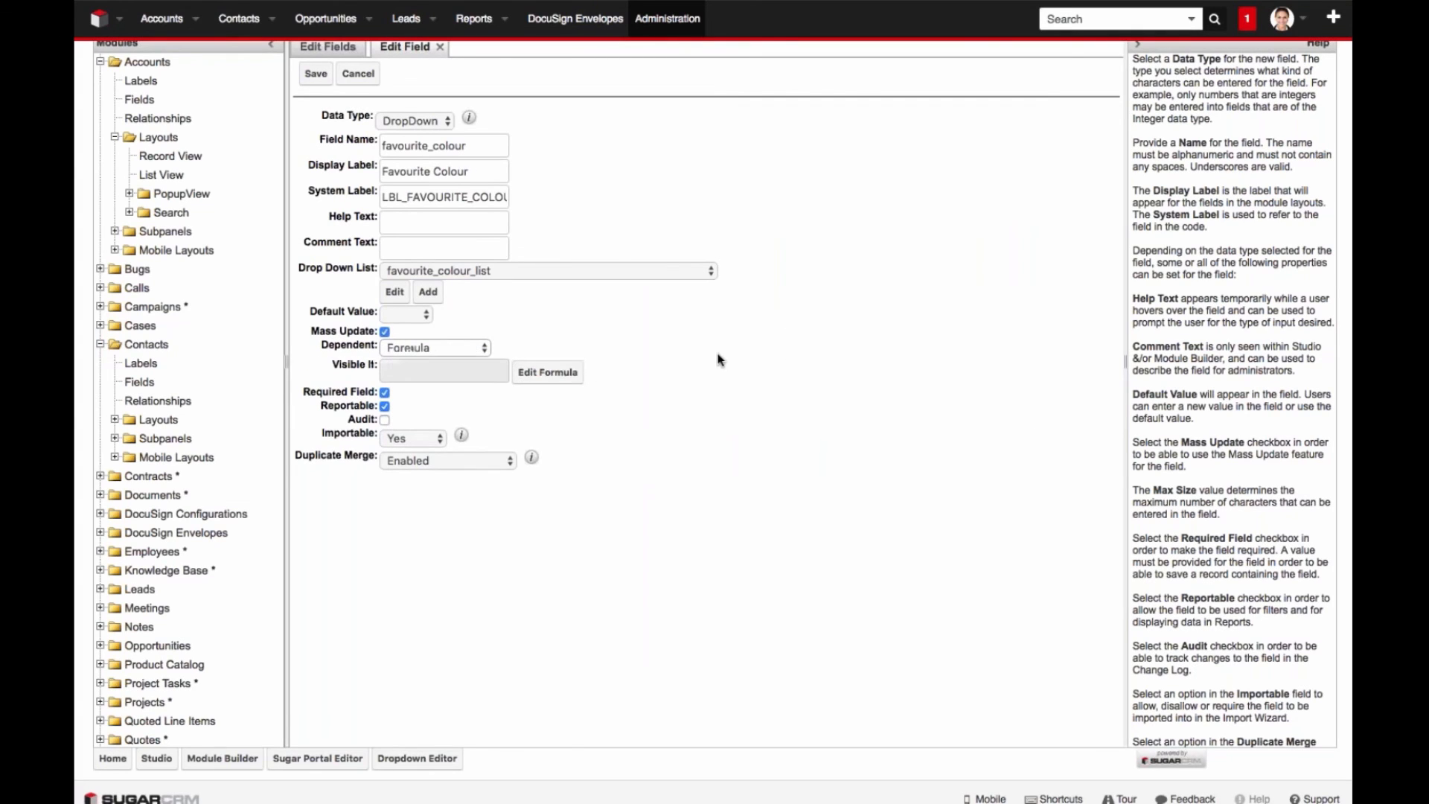
pyautogui.click(548, 373)
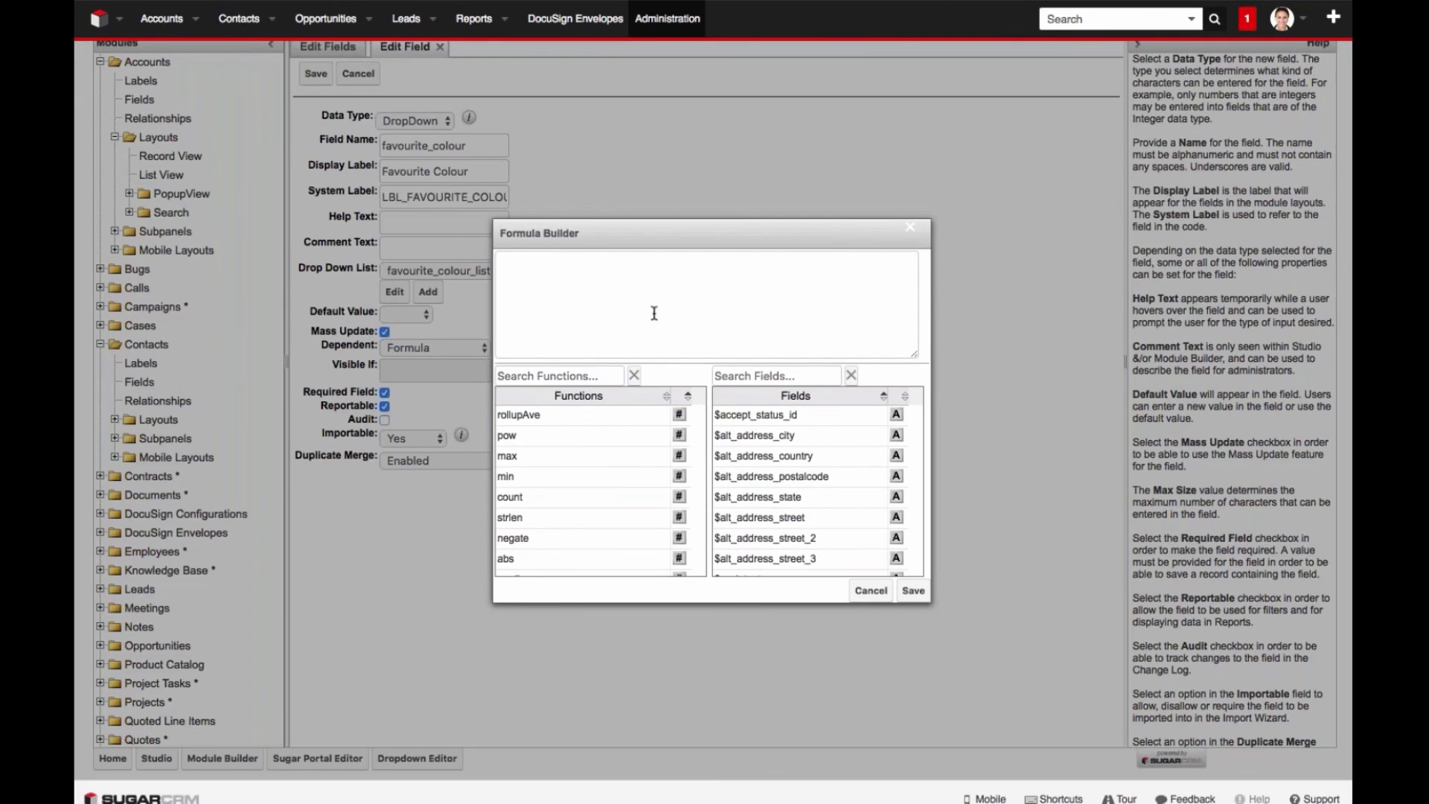
pyautogui.click(693, 309)
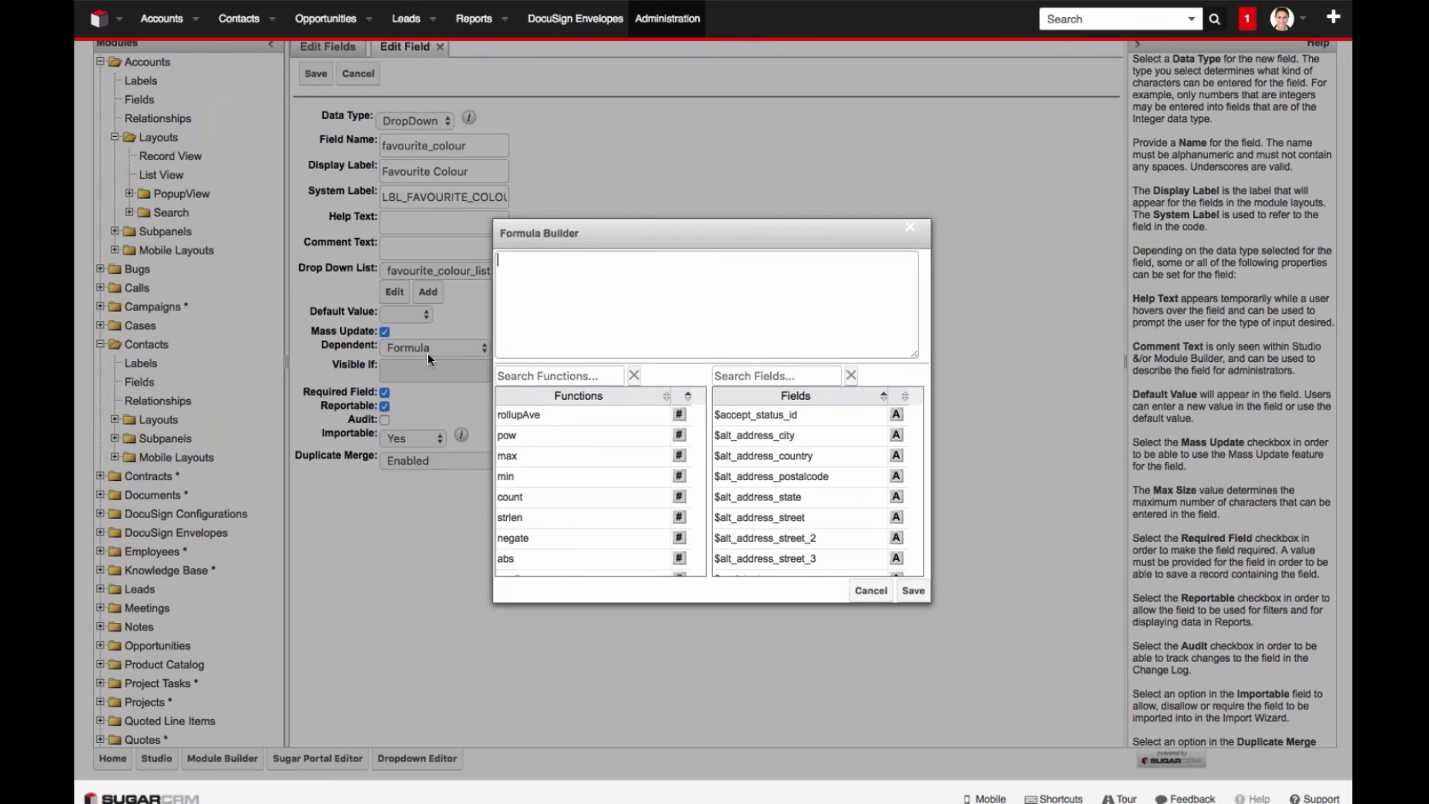
pyautogui.click(910, 227)
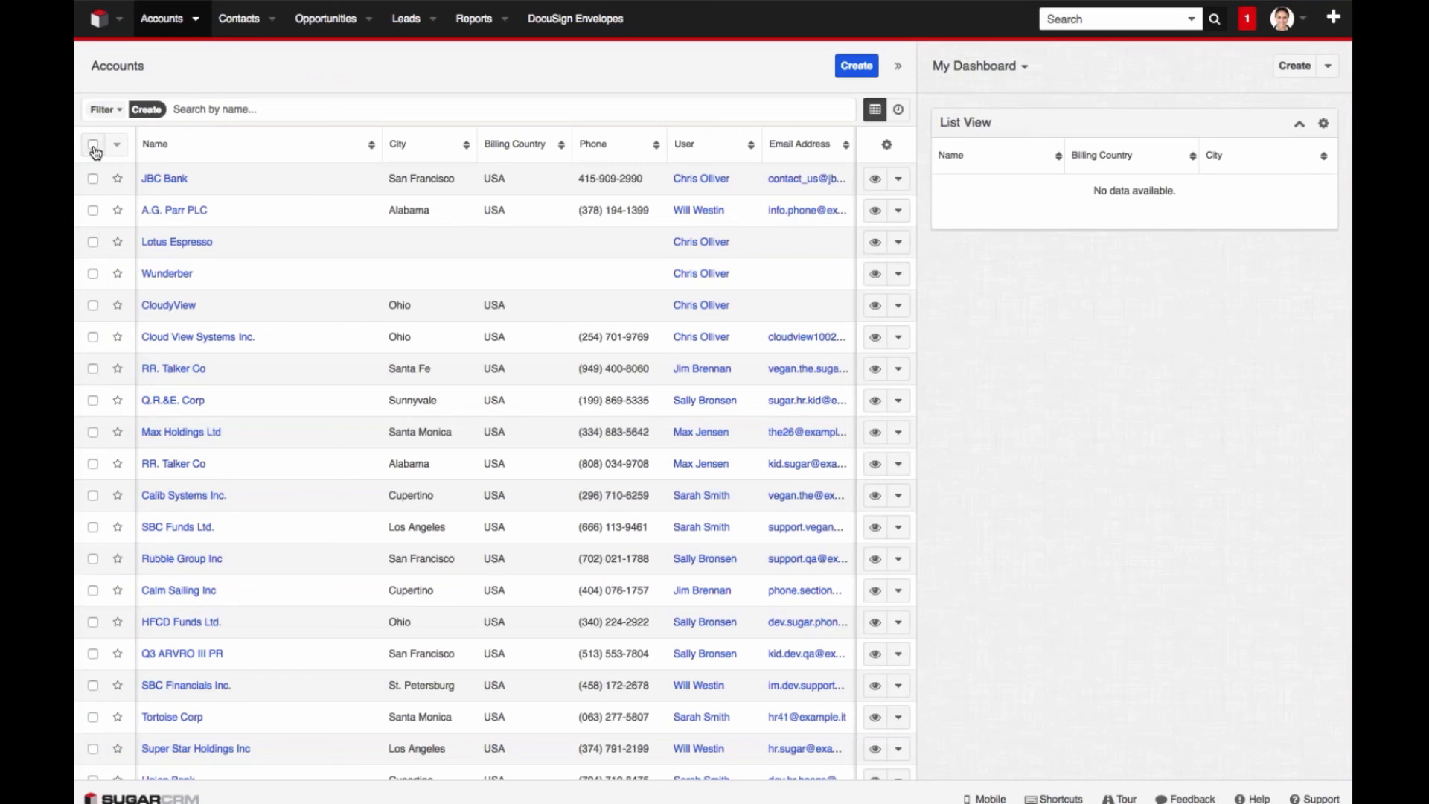
# Step: Select all listed accounts, open Mass Update and examine which fields it can change
pyautogui.click(93, 146)
pyautogui.click(116, 143)
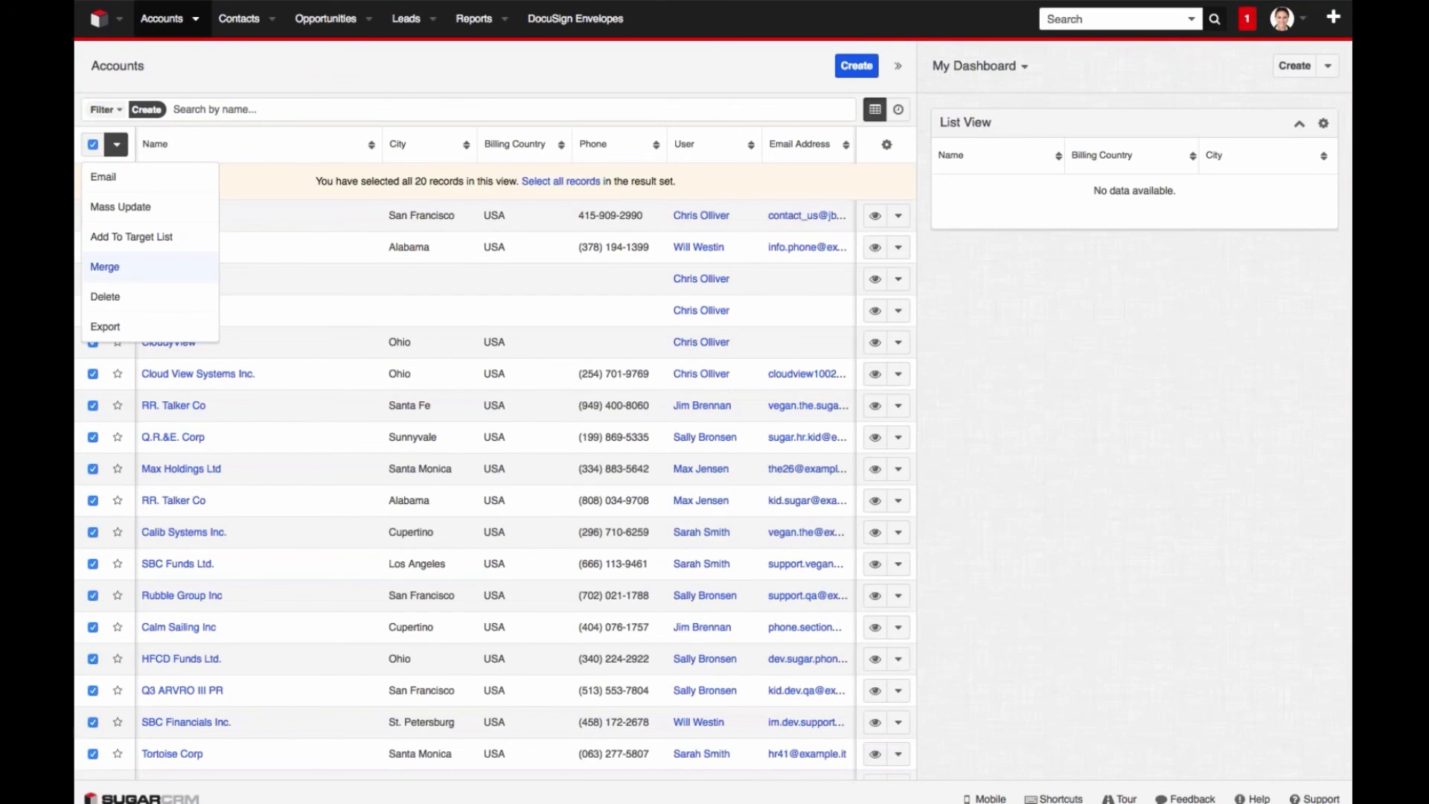
pyautogui.click(137, 207)
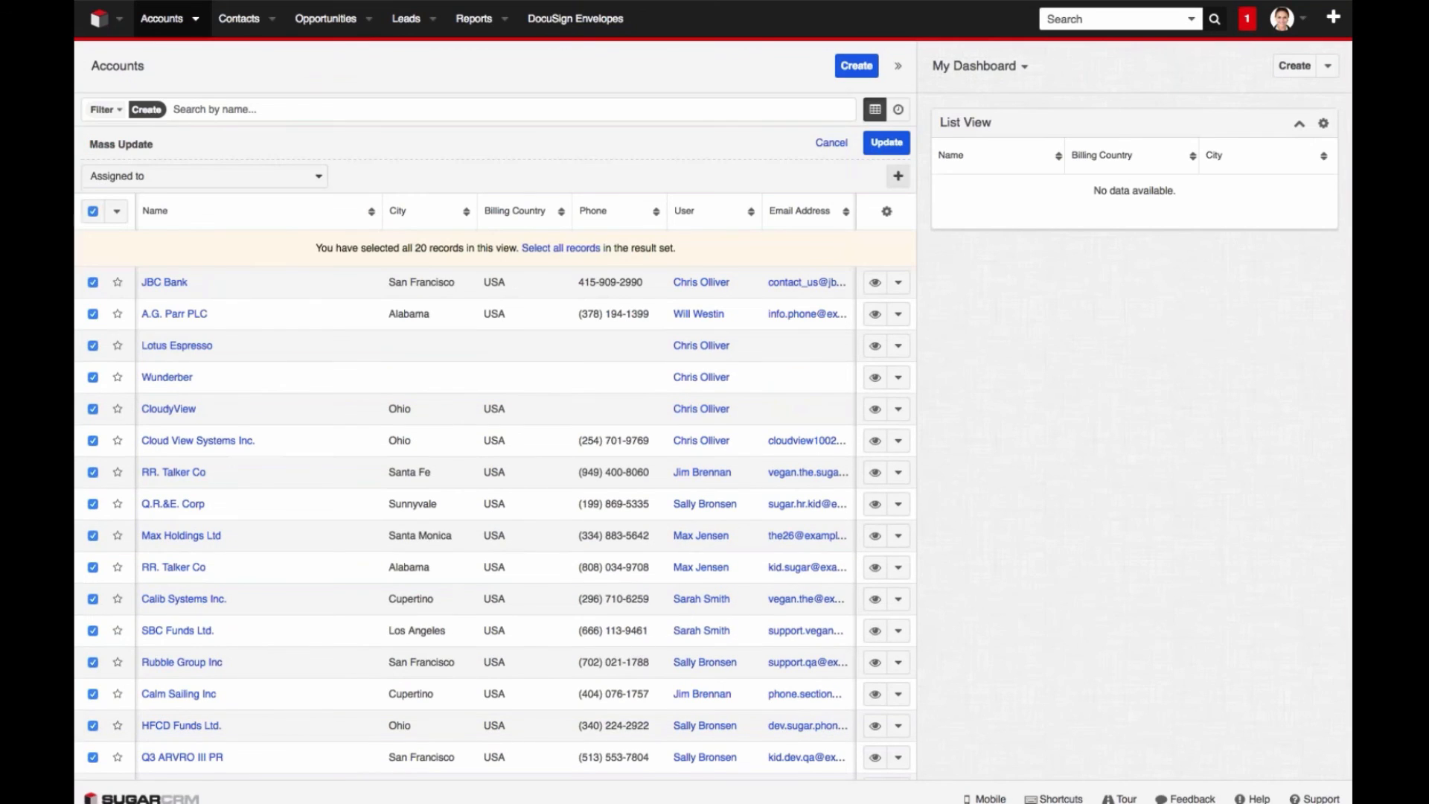
pyautogui.click(296, 178)
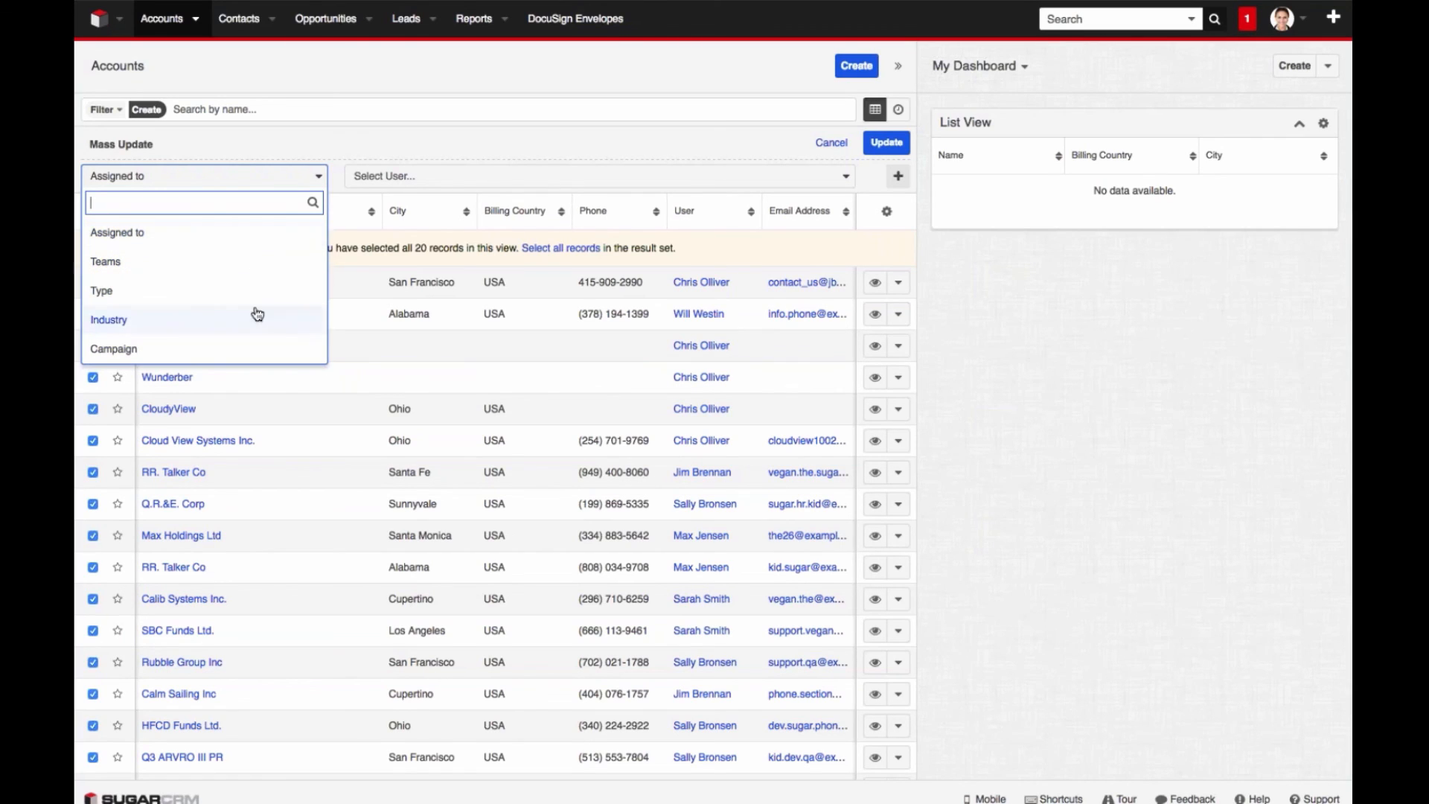
# Step: Set the Mass Update field to Type with the value Competitor, without applying the update
pyautogui.click(230, 292)
pyautogui.click(436, 180)
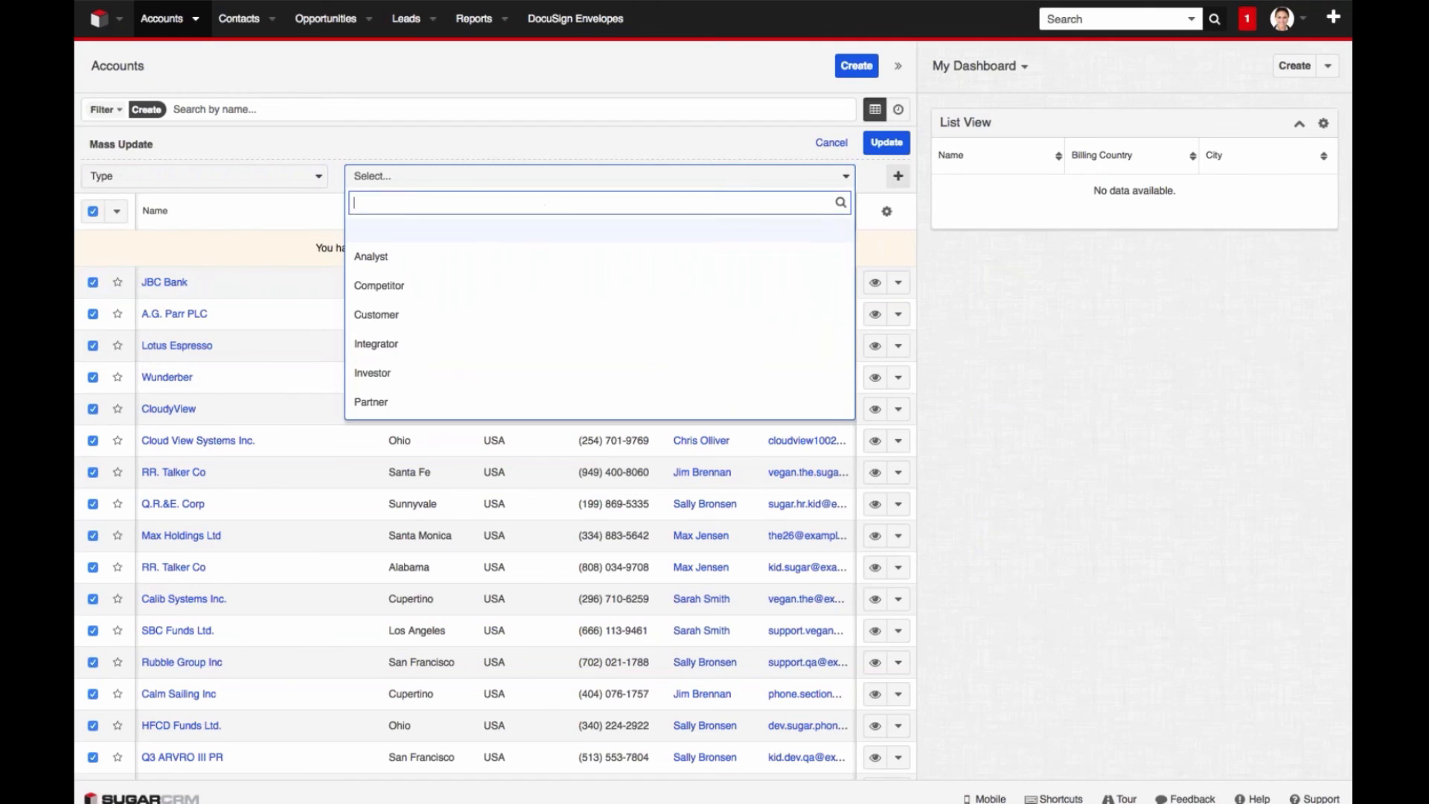
pyautogui.click(444, 290)
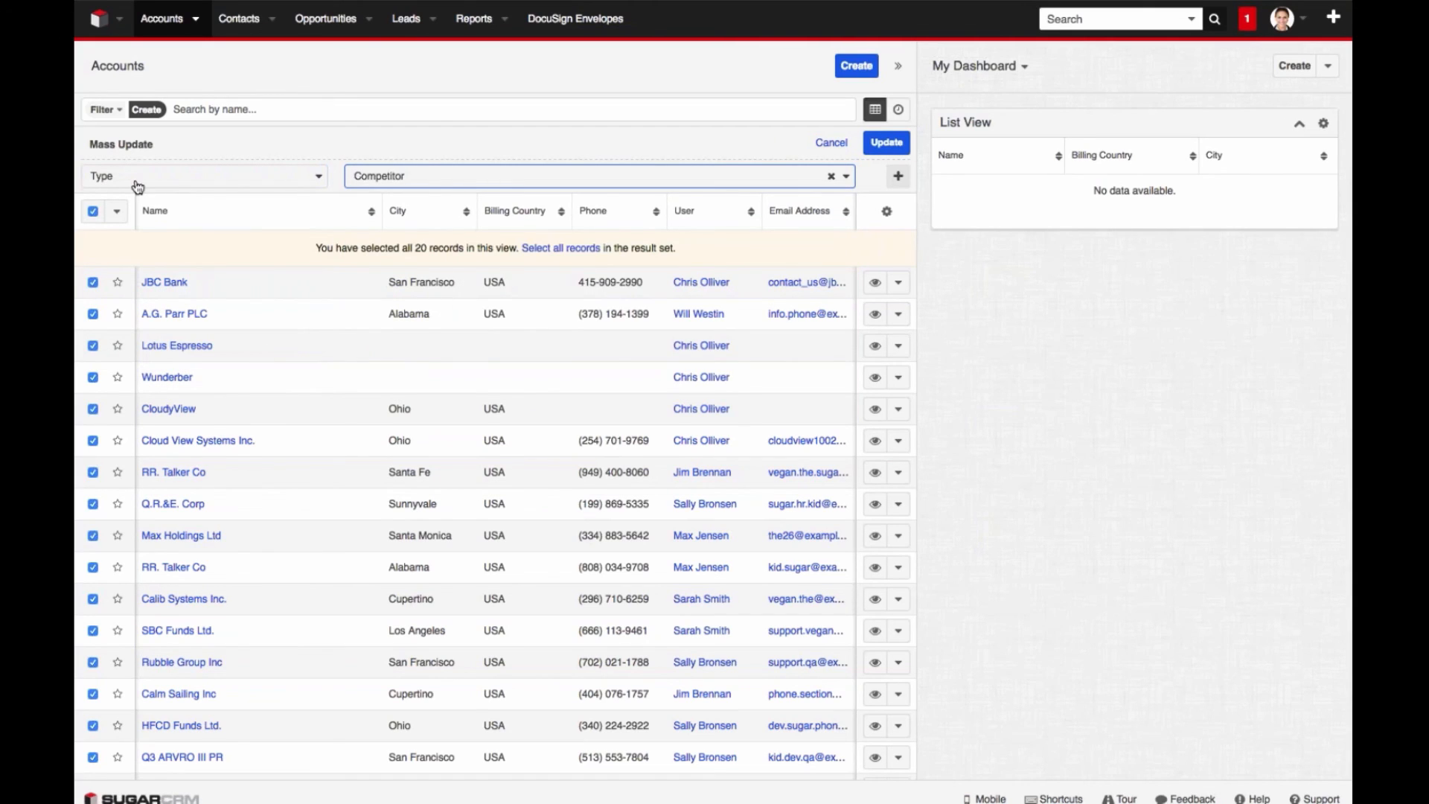
pyautogui.click(164, 185)
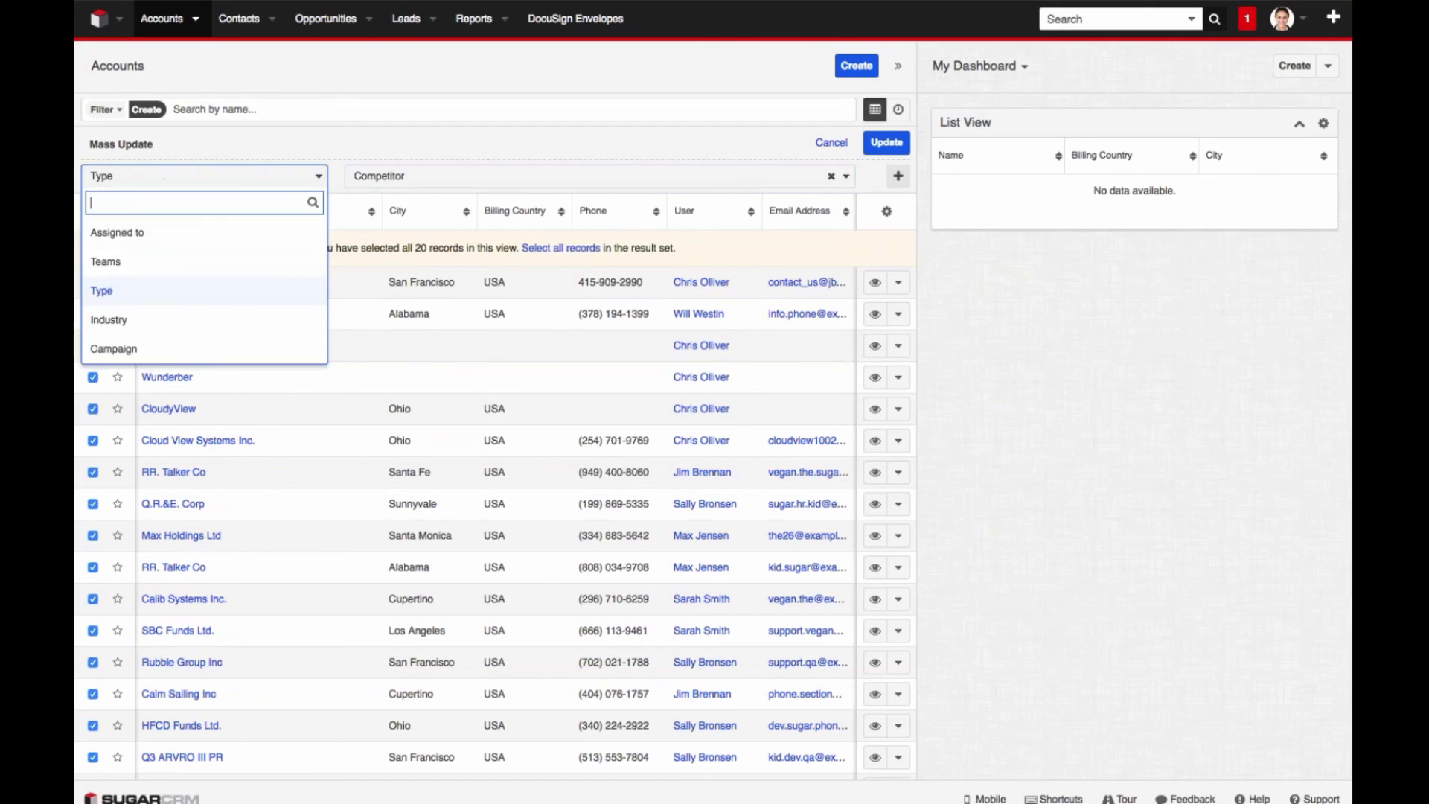
pyautogui.click(313, 151)
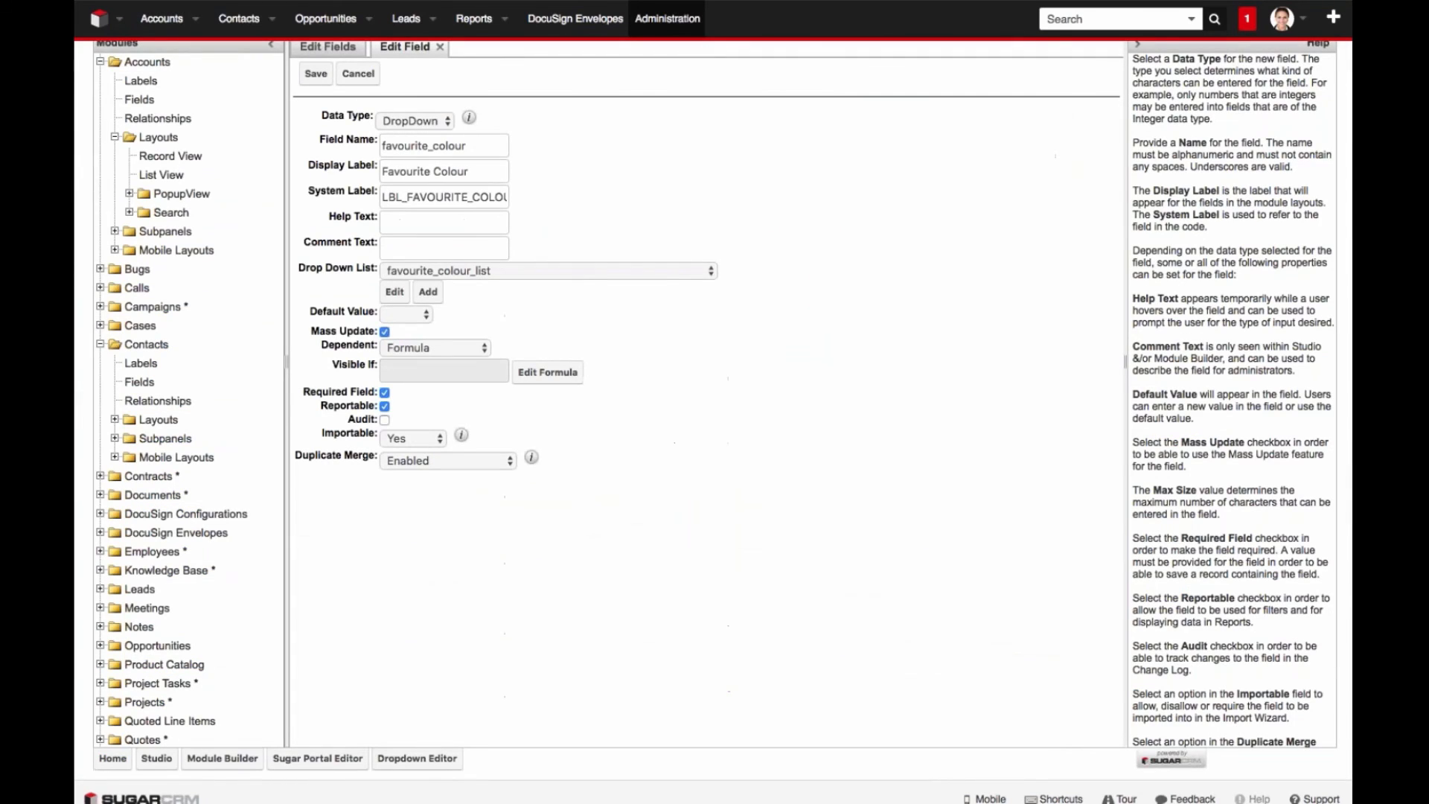
# Step: Enable auditing for the Favourite Colour field and examine the change log of the JBC Bank account
pyautogui.click(385, 420)
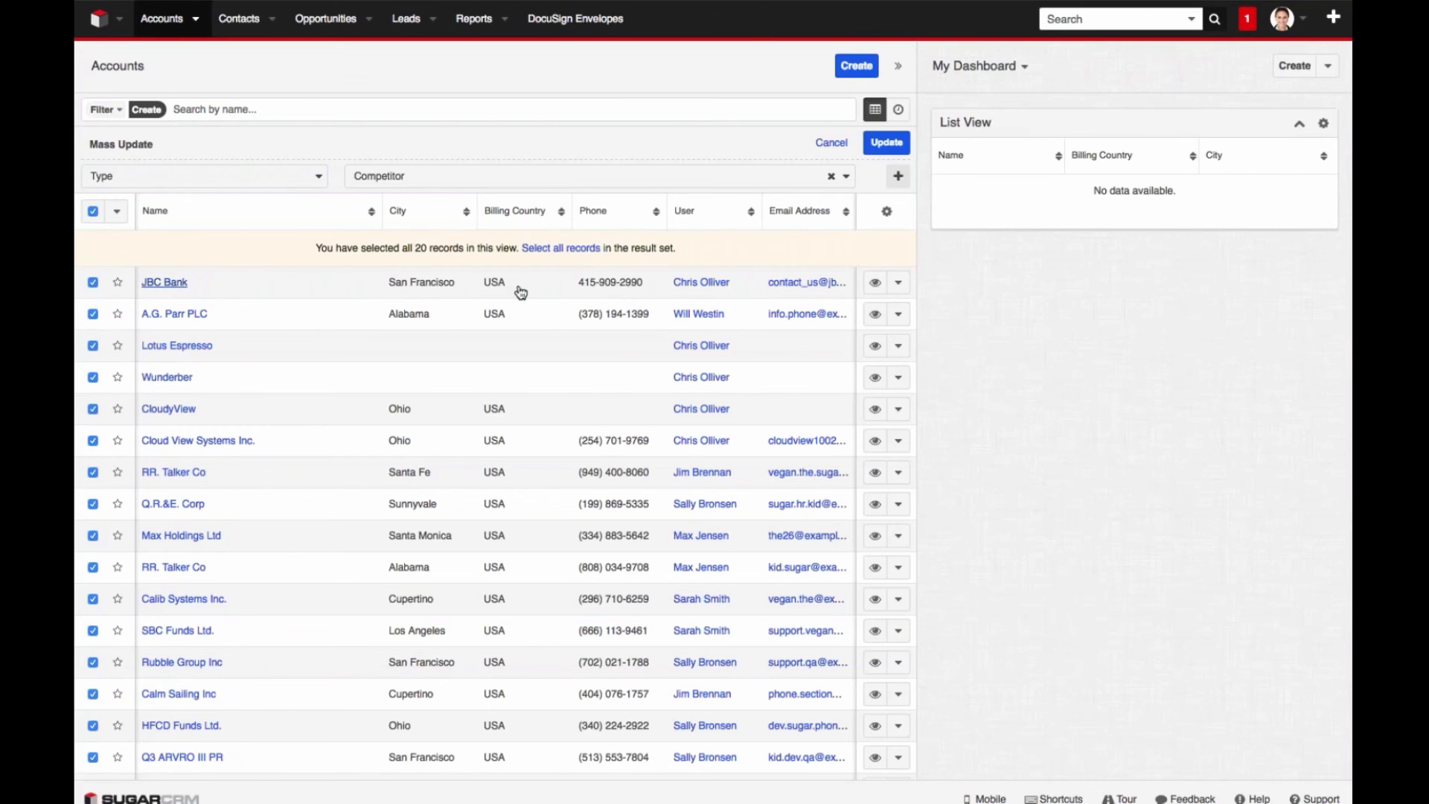
pyautogui.click(164, 282)
pyautogui.click(867, 68)
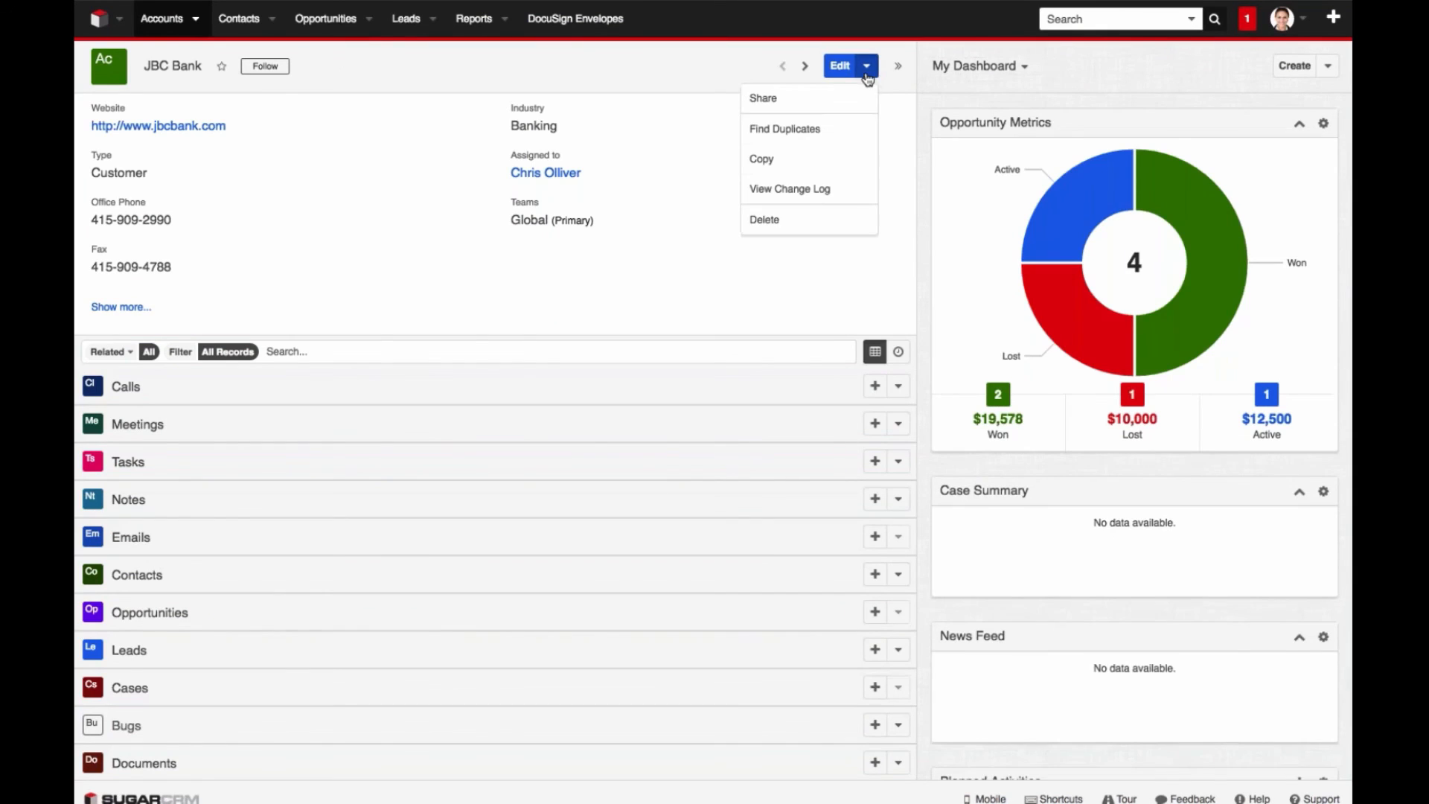
pyautogui.click(836, 191)
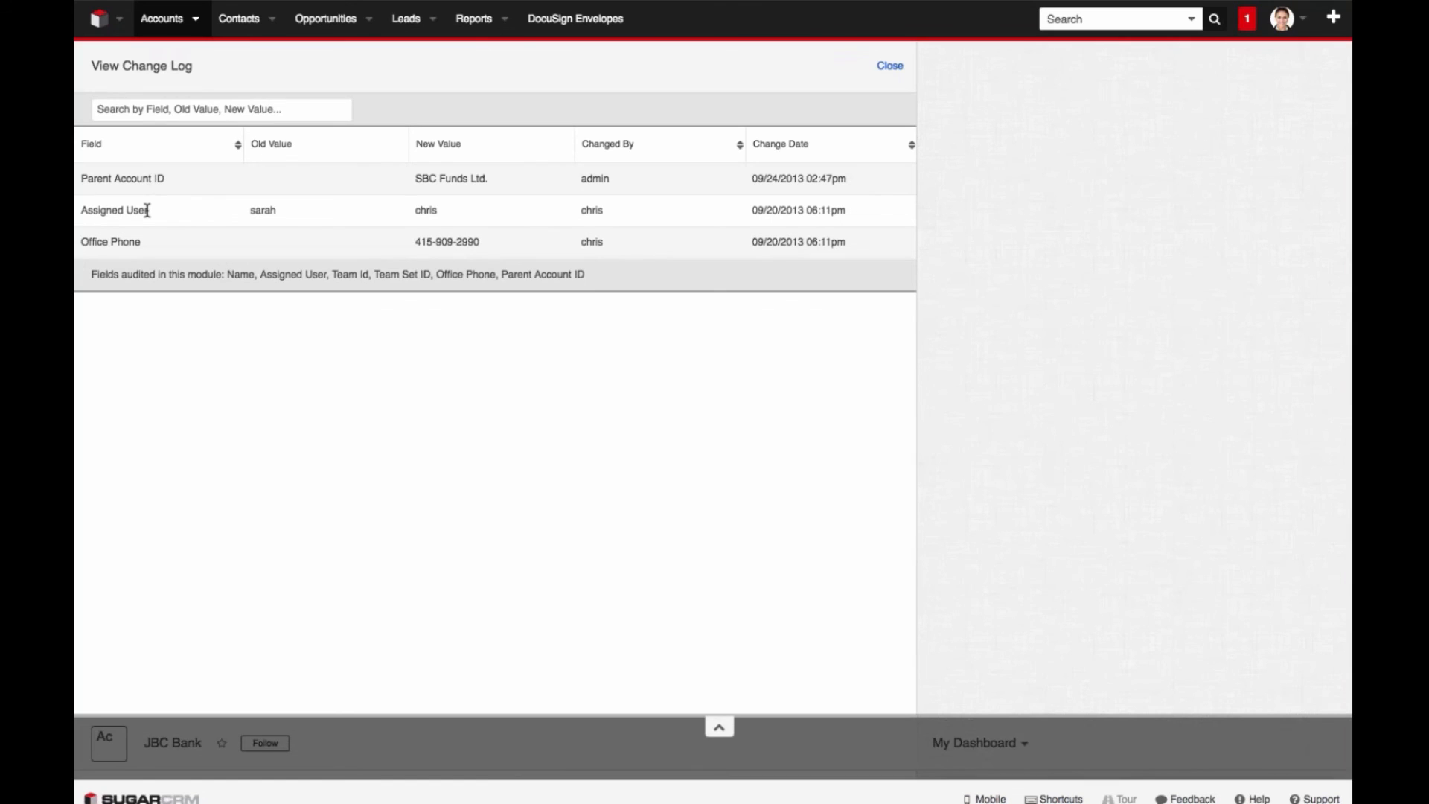
pyautogui.moveTo(108, 241); pyautogui.dragTo(167, 240)
pyautogui.click(168, 240)
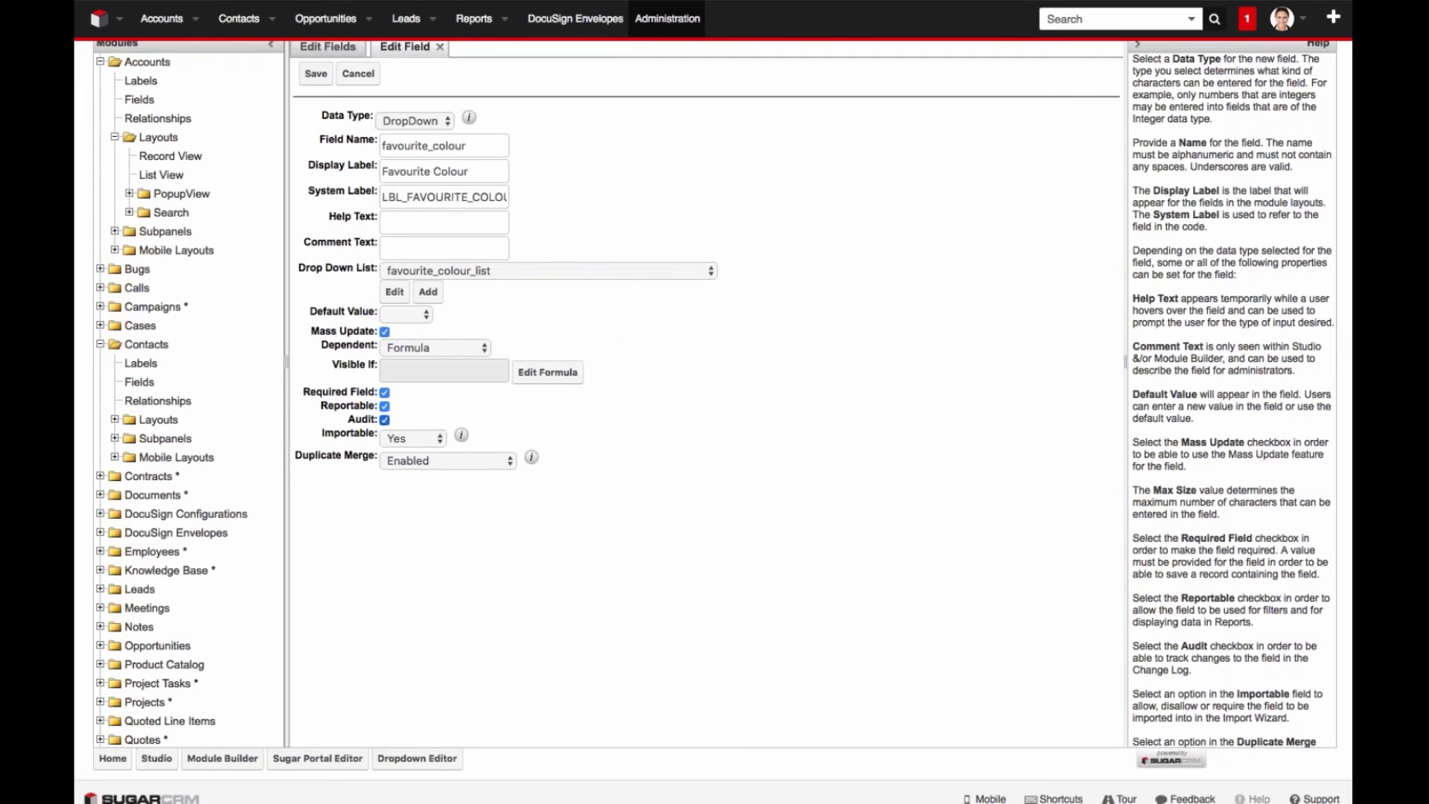
# Step: Turn off auditing for the Favourite Colour field and save it to the Contacts module
pyautogui.click(385, 420)
pyautogui.scroll(1, 636, 417)
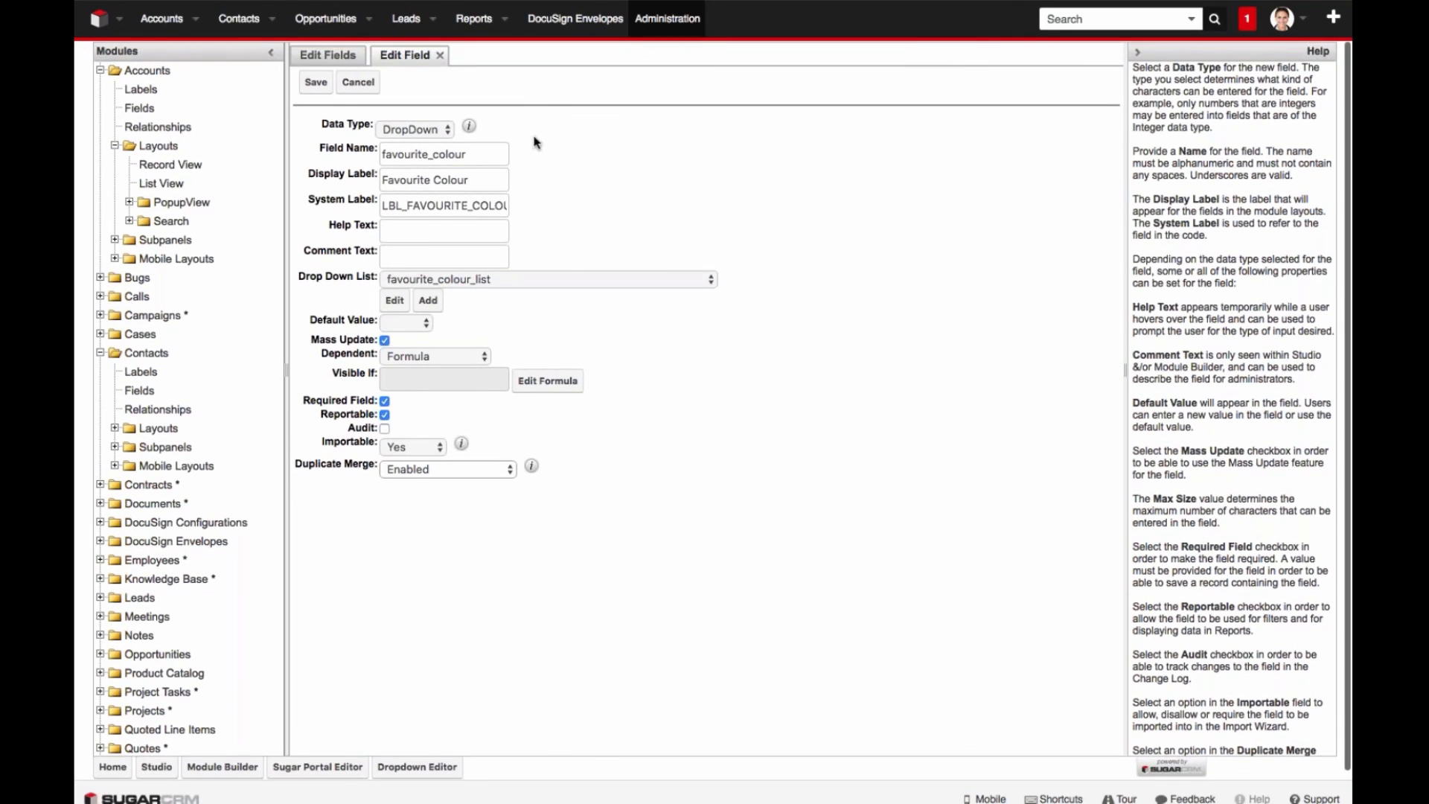
pyautogui.click(314, 91)
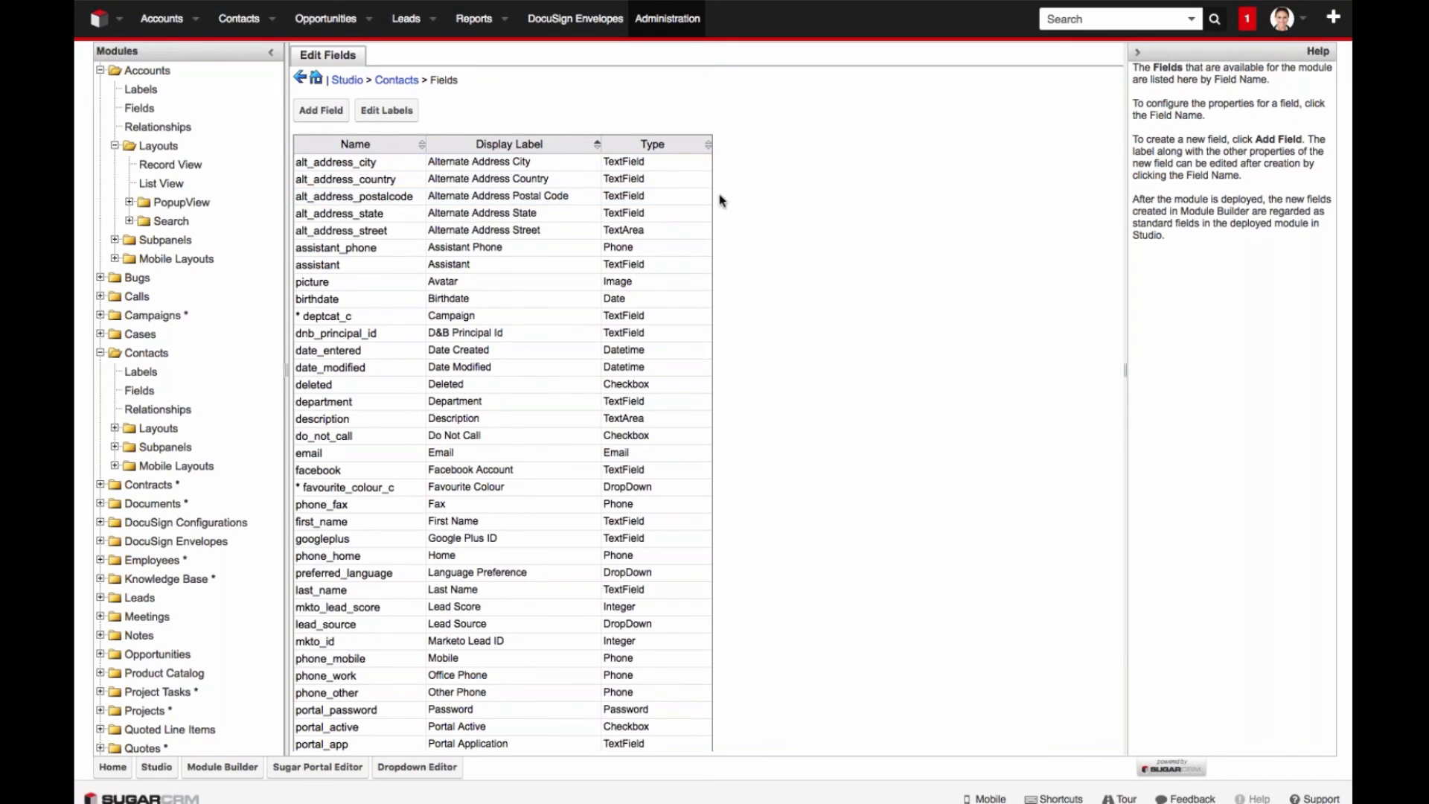
pyautogui.scroll(-3, 507, 341)
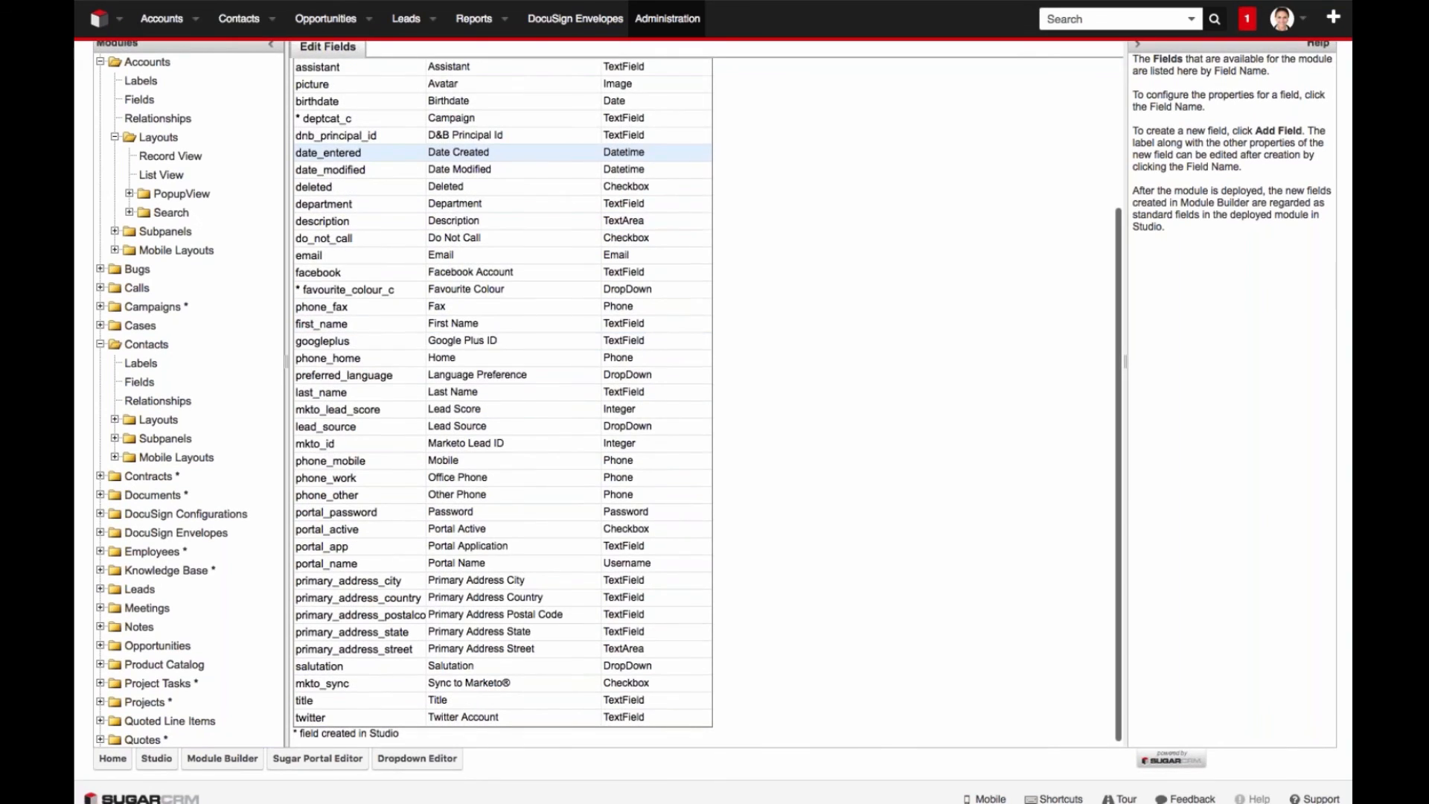
pyautogui.scroll(1, 506, 443)
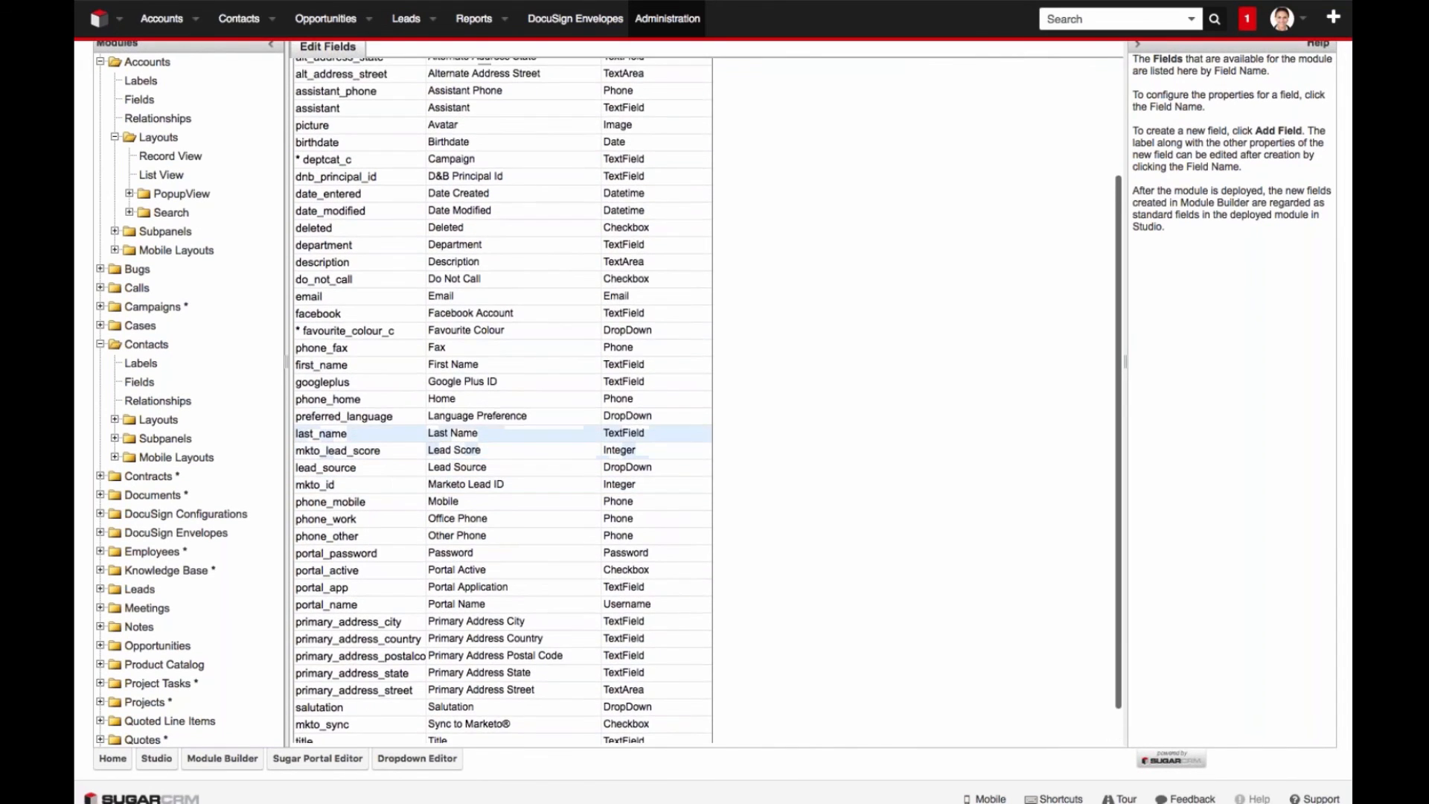
pyautogui.scroll(1, 379, 379)
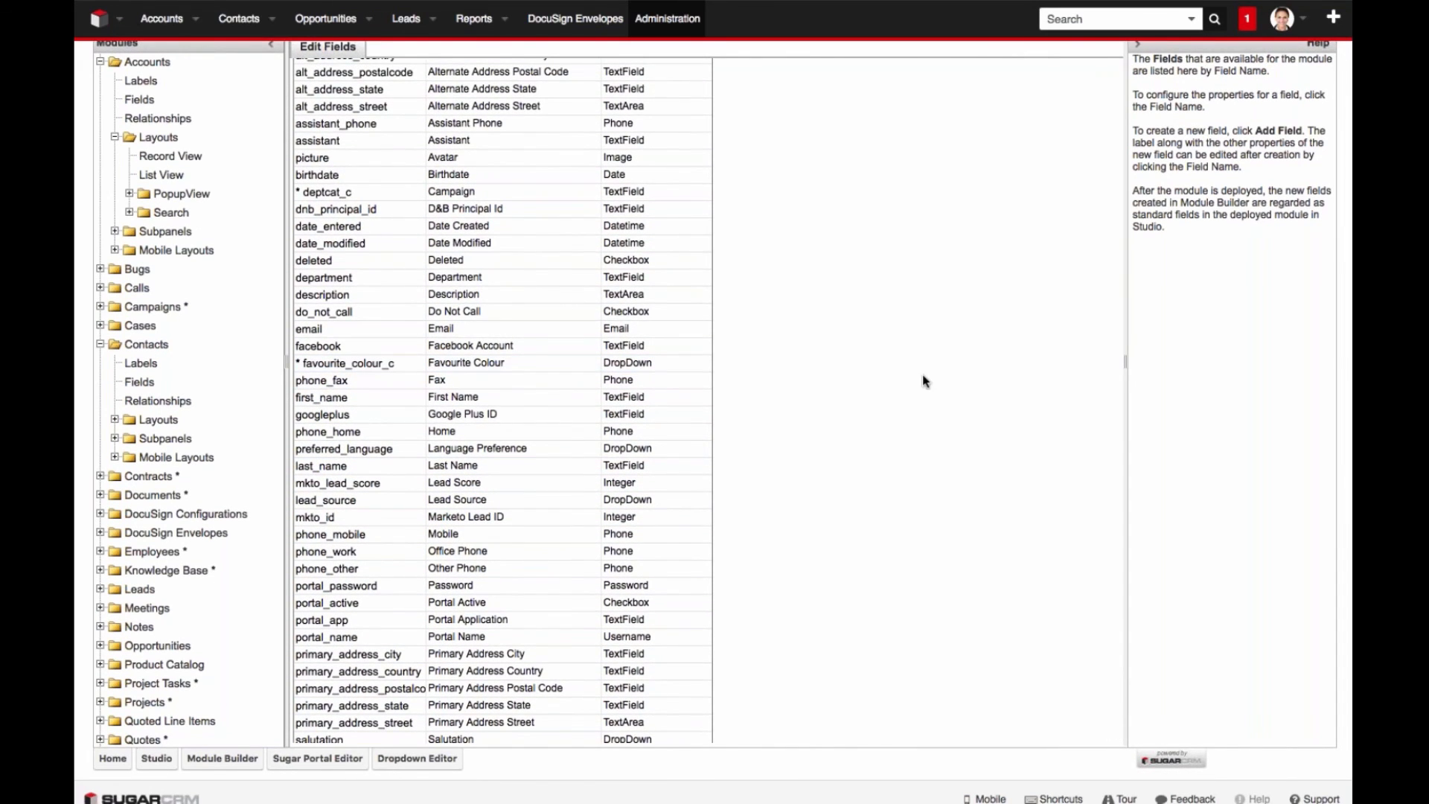
pyautogui.scroll(1, 817, 379)
pyautogui.scroll(3, 819, 375)
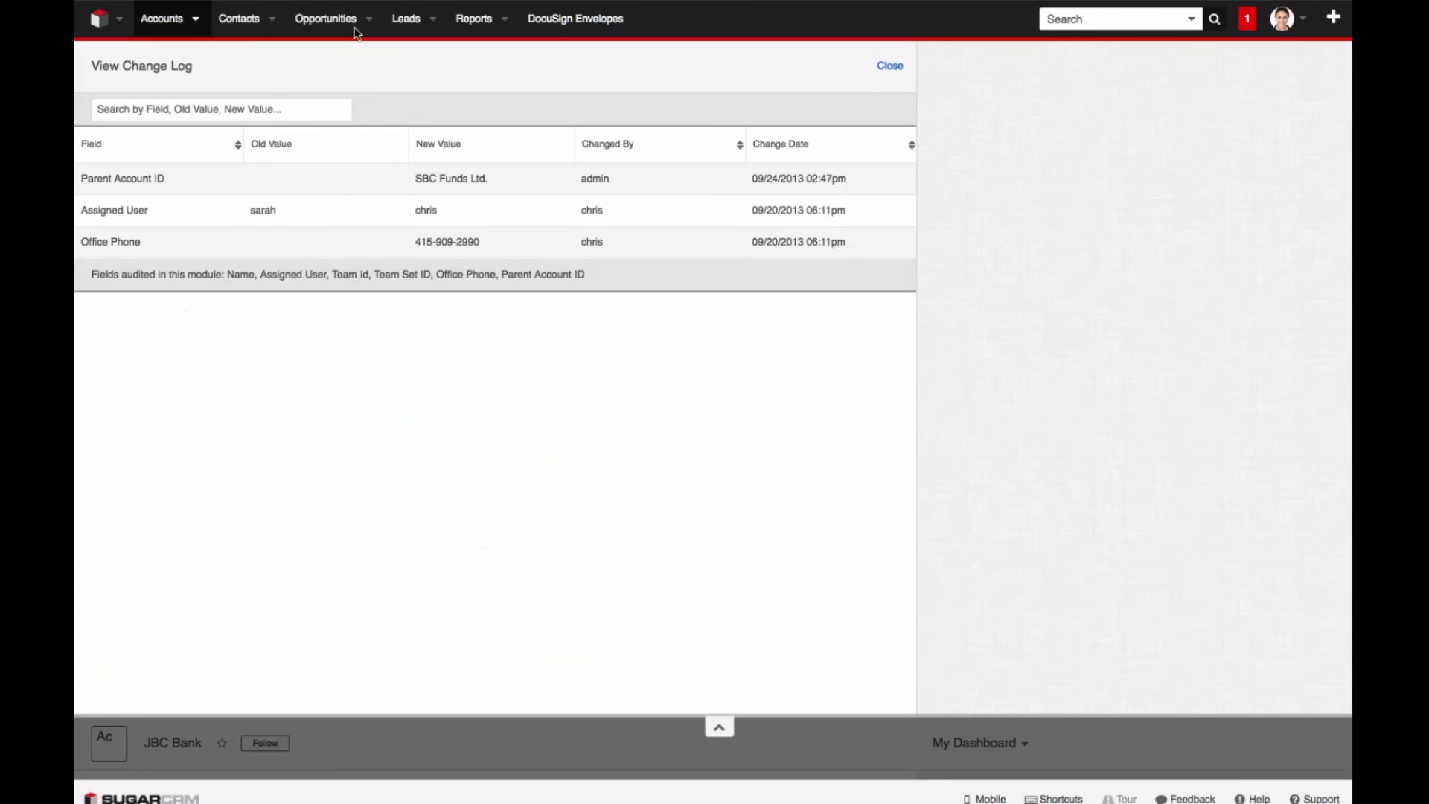
# Step: Open the first contact in the Contacts list and examine all the fields on its expanded record
pyautogui.click(273, 19)
pyautogui.click(238, 19)
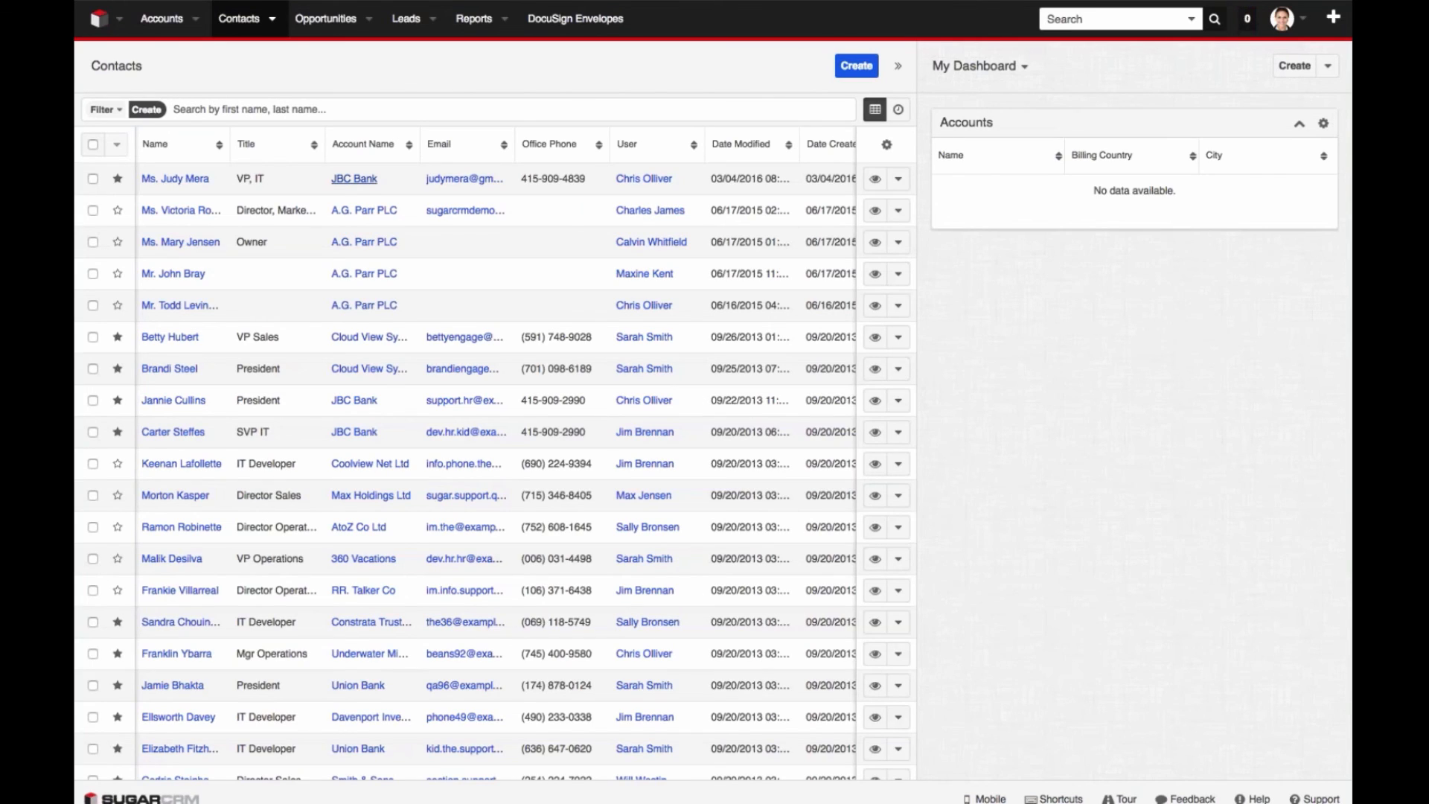
pyautogui.click(193, 181)
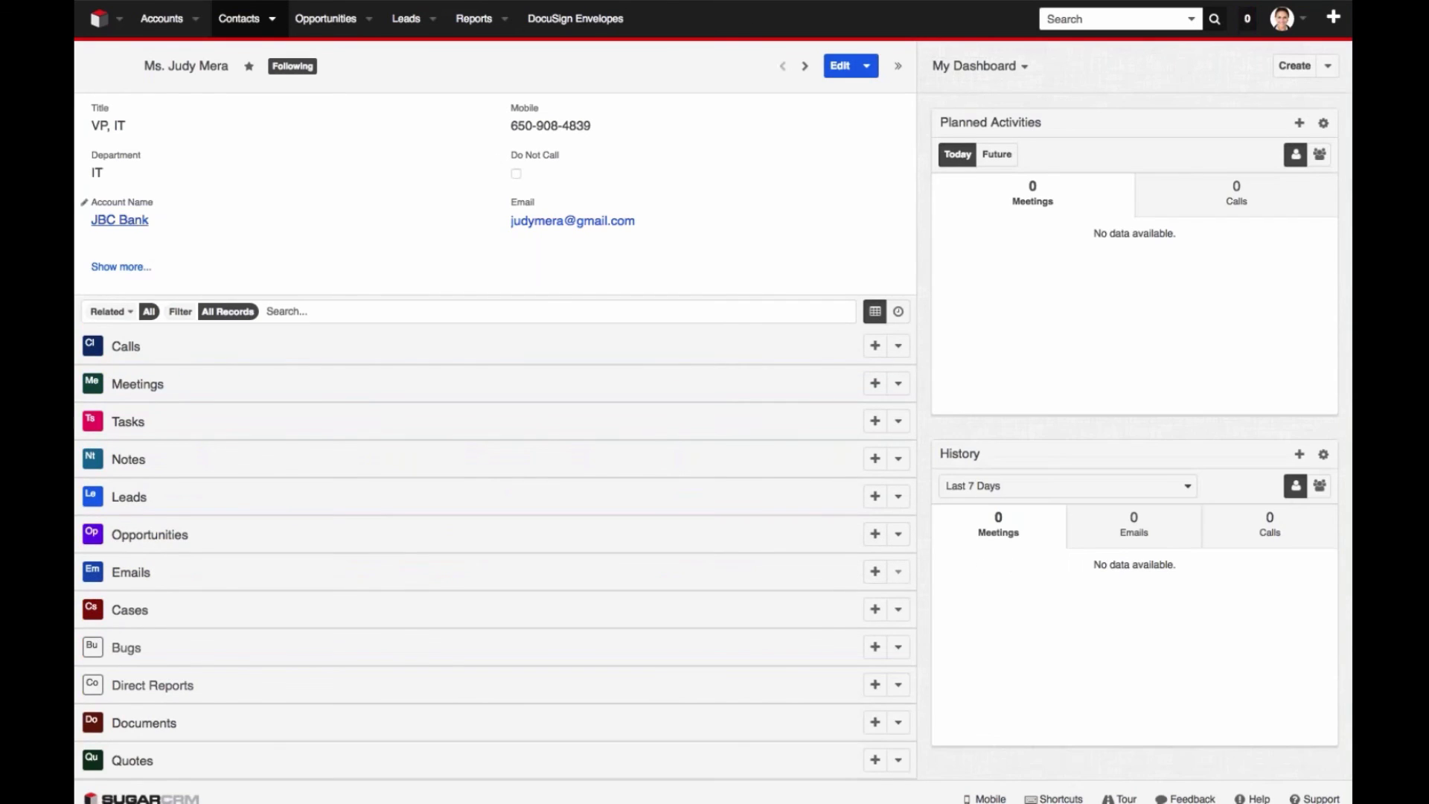
pyautogui.click(121, 267)
pyautogui.scroll(-1, 431, 187)
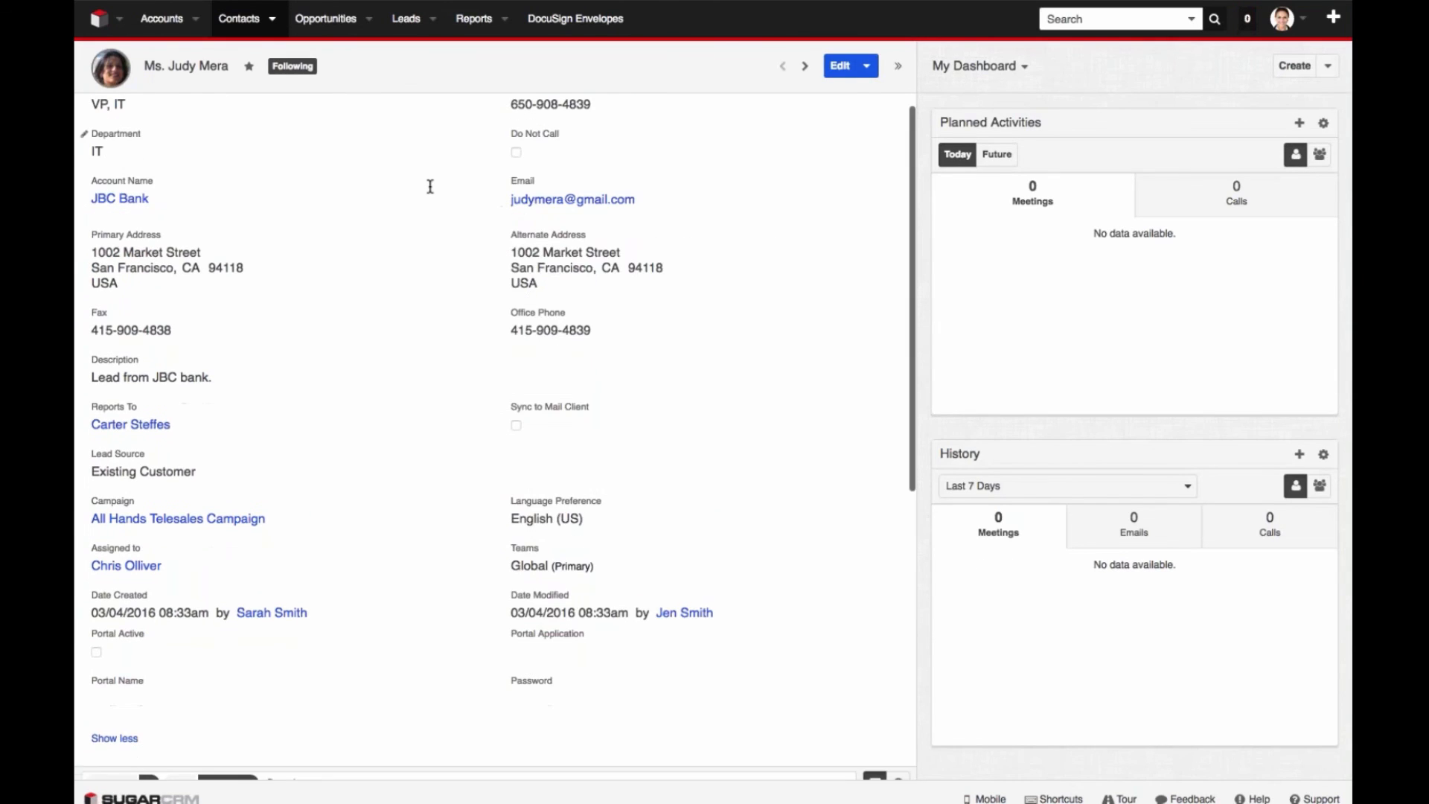
pyautogui.scroll(-3, 430, 187)
pyautogui.scroll(4, 430, 186)
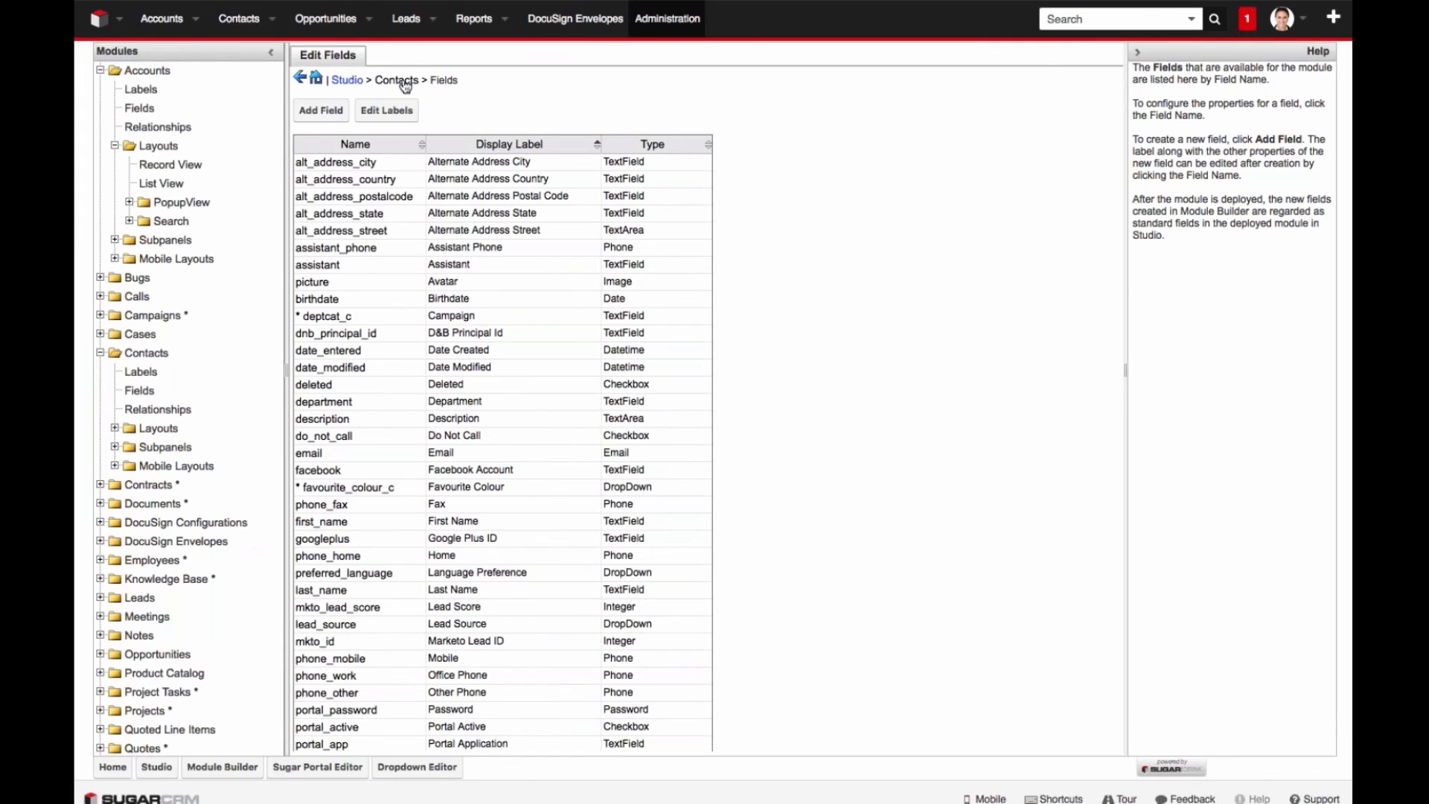
# Step: Open the Contacts layouts in Studio and view the Popup ListView layout
pyautogui.click(400, 81)
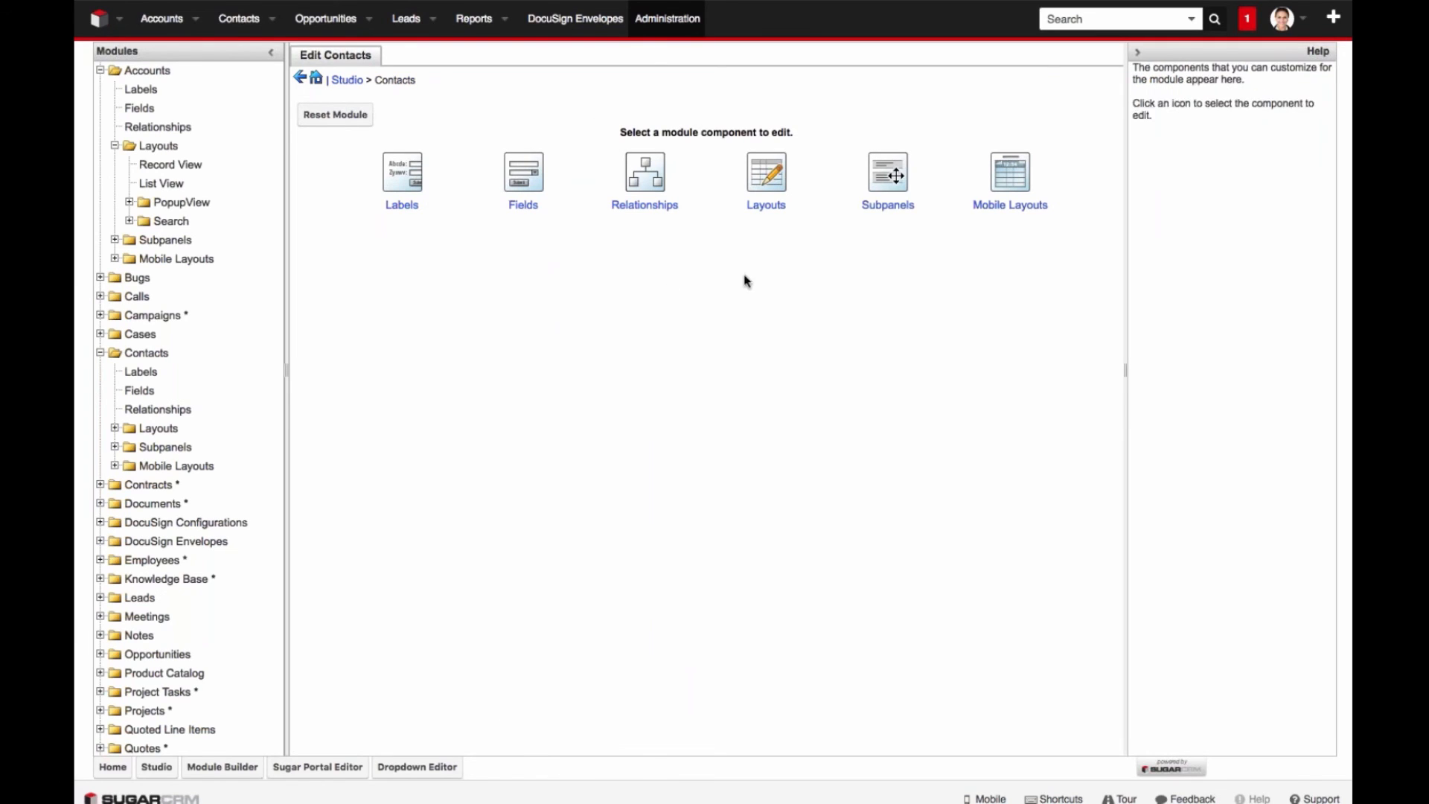
pyautogui.click(769, 171)
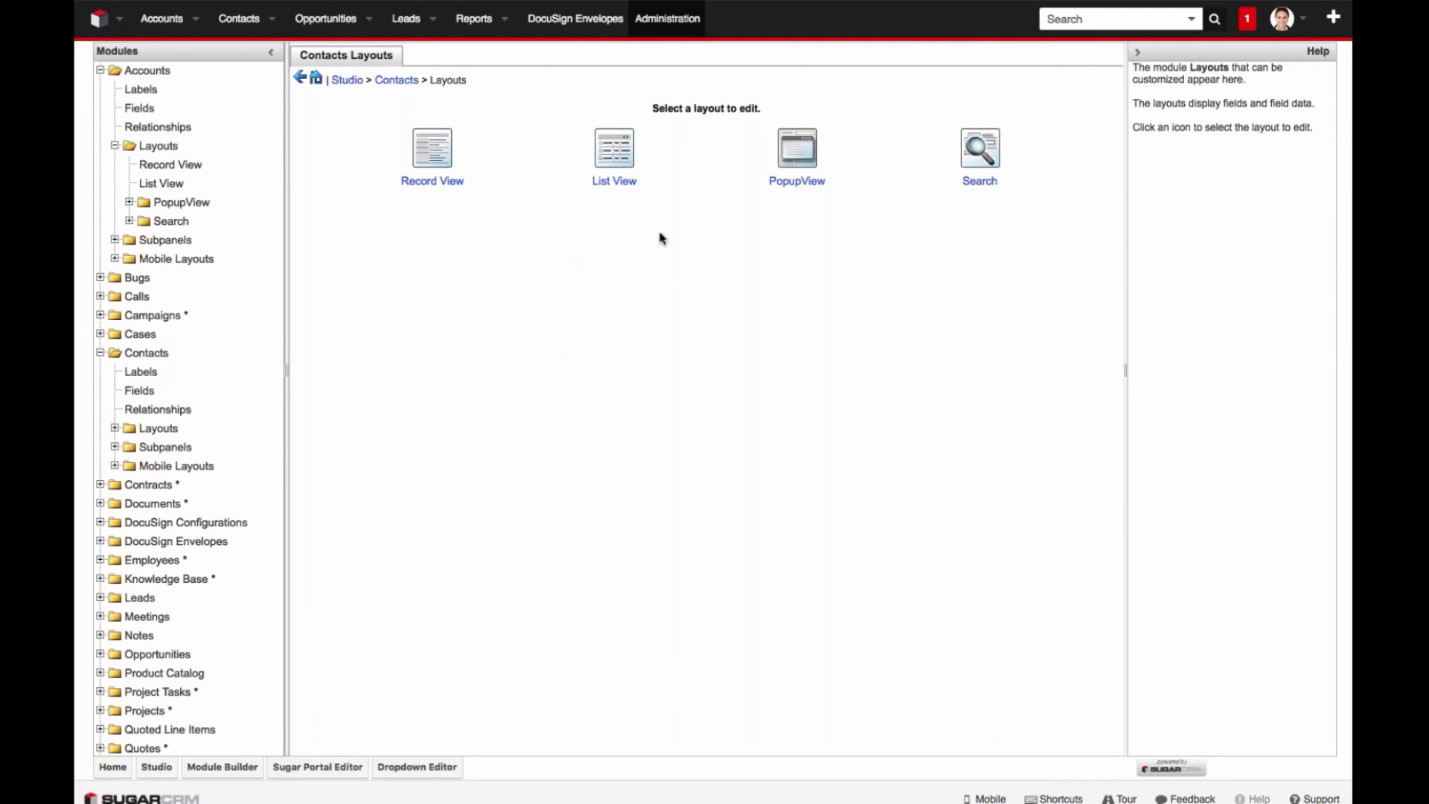
pyautogui.click(789, 153)
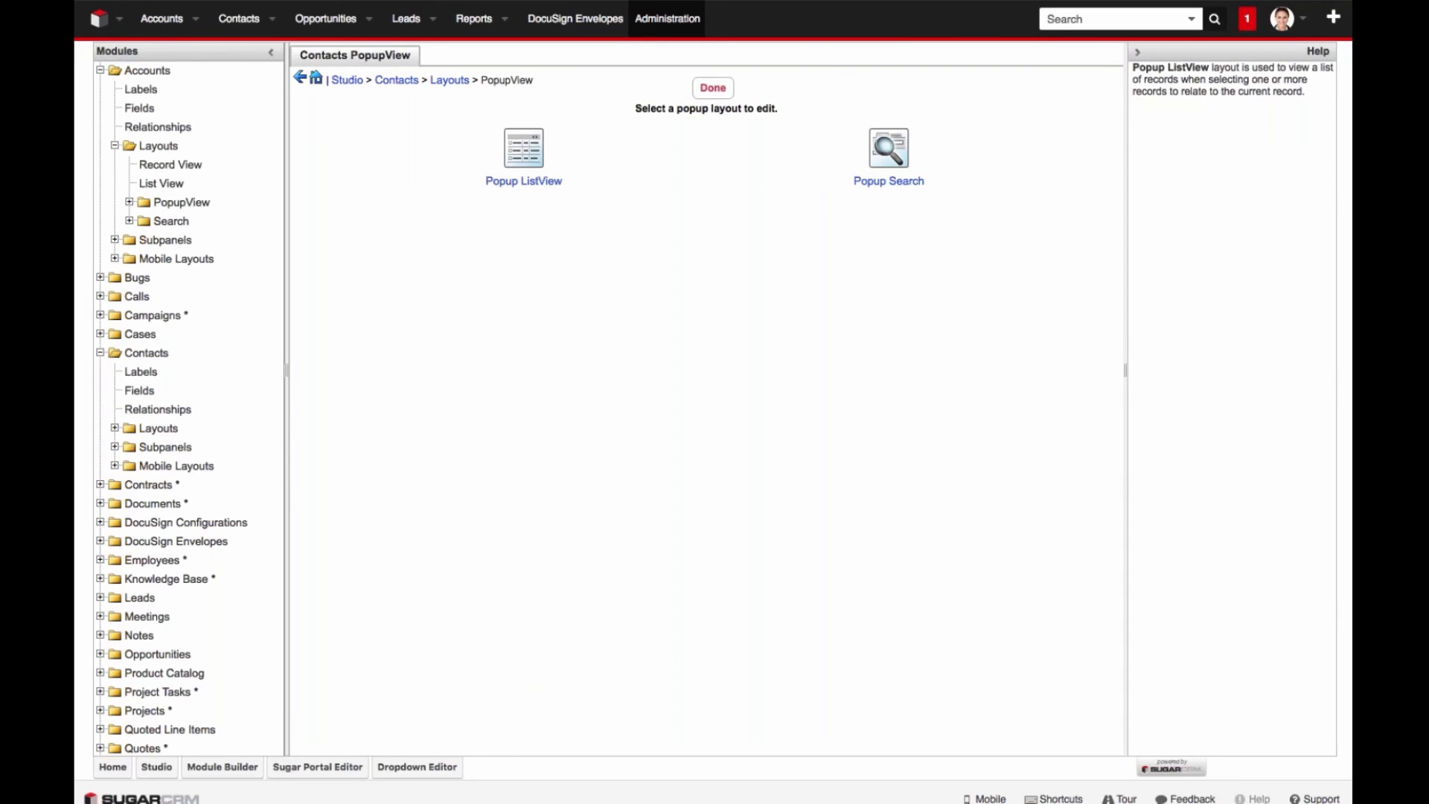
pyautogui.click(530, 152)
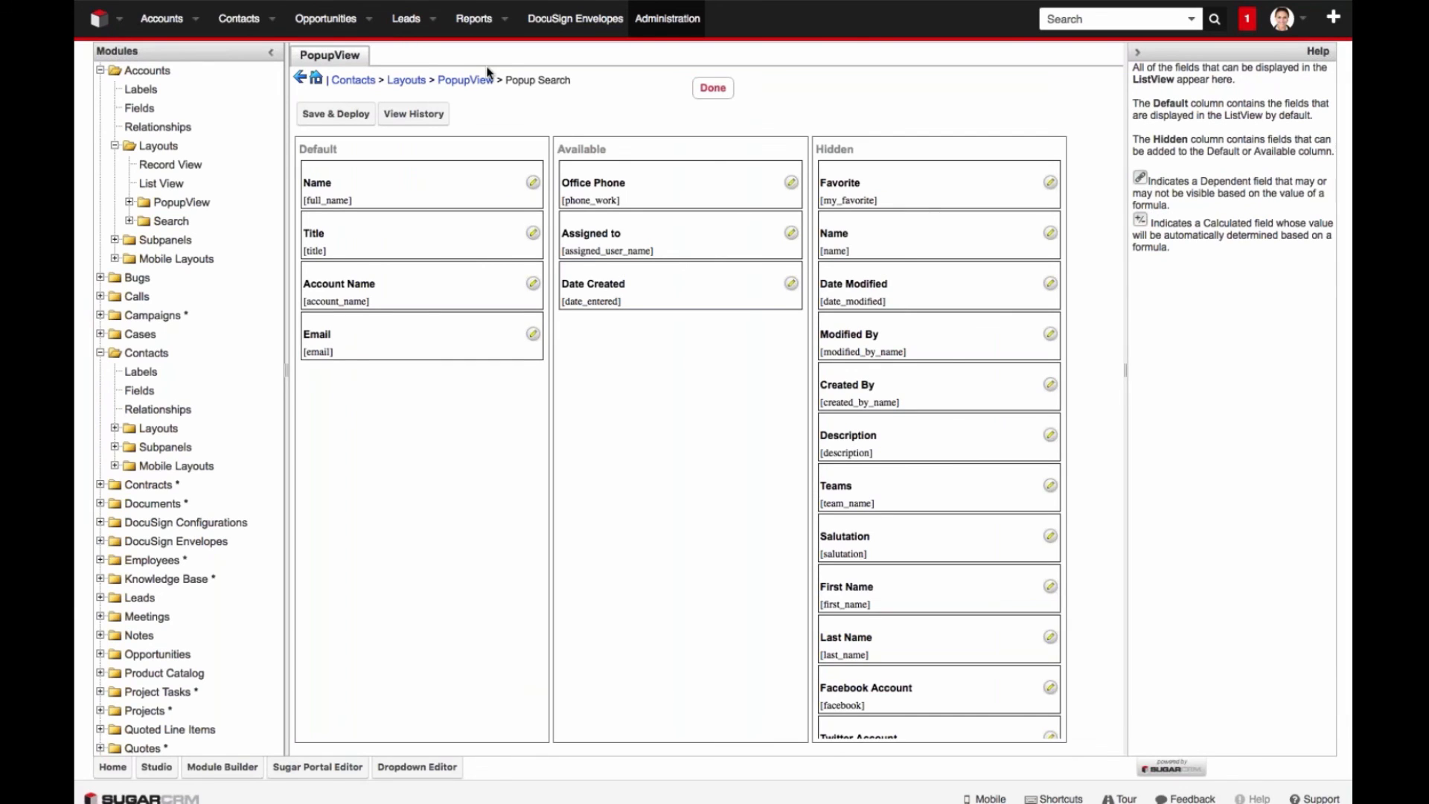
# Step: Add Favourite Colour to the default columns of the Contacts List View layout, between Office Phone and User, and deploy the layout
pyautogui.click(408, 80)
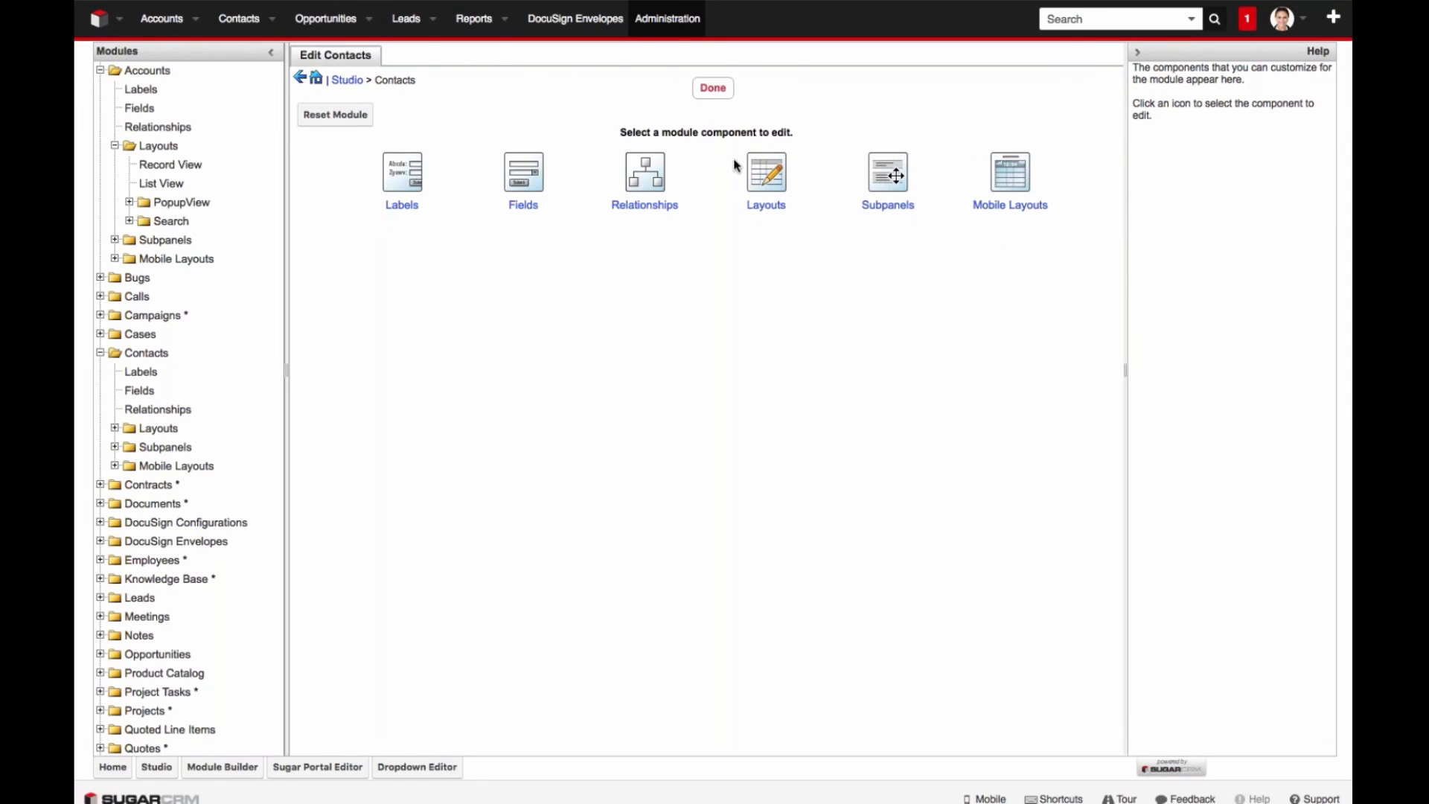
pyautogui.click(787, 191)
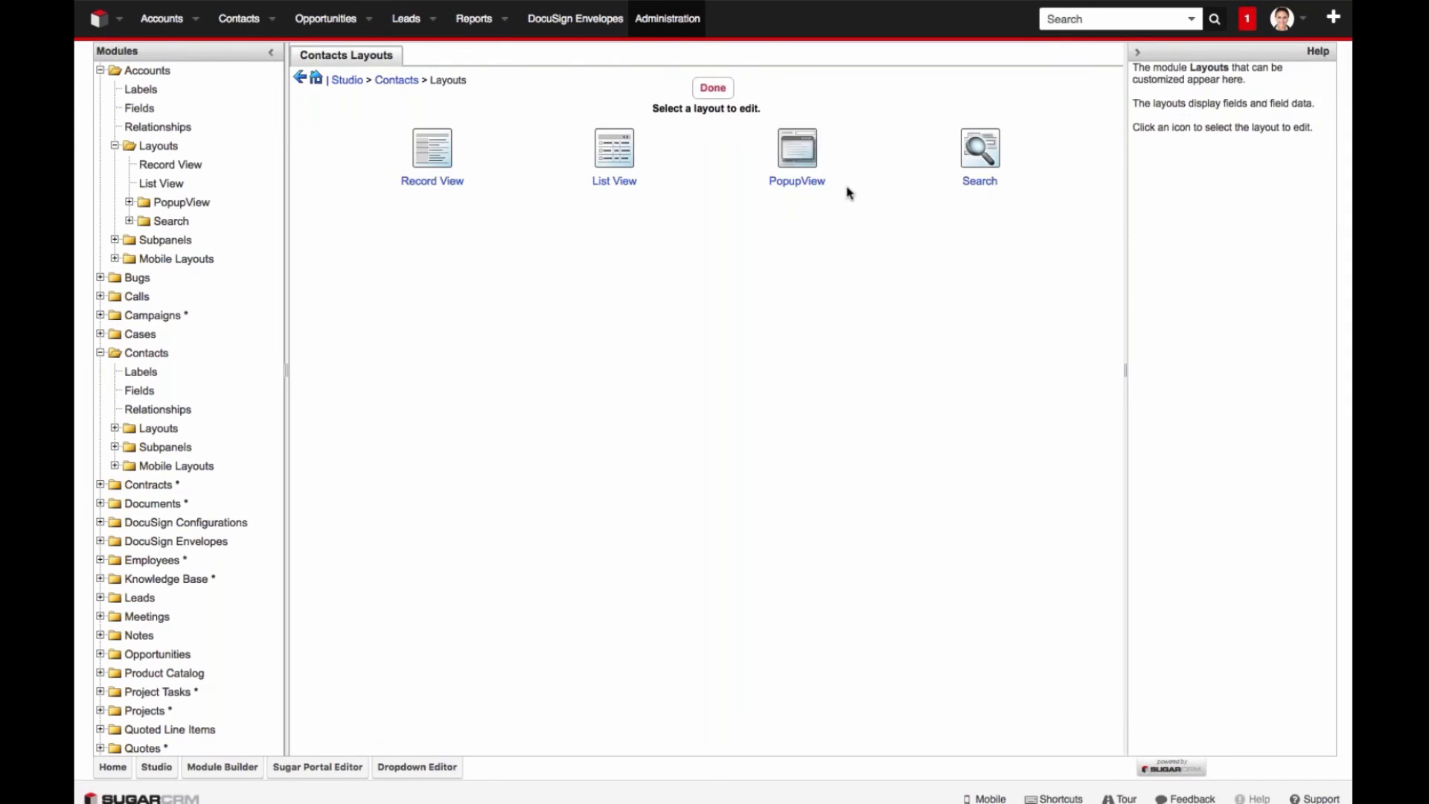
pyautogui.click(625, 165)
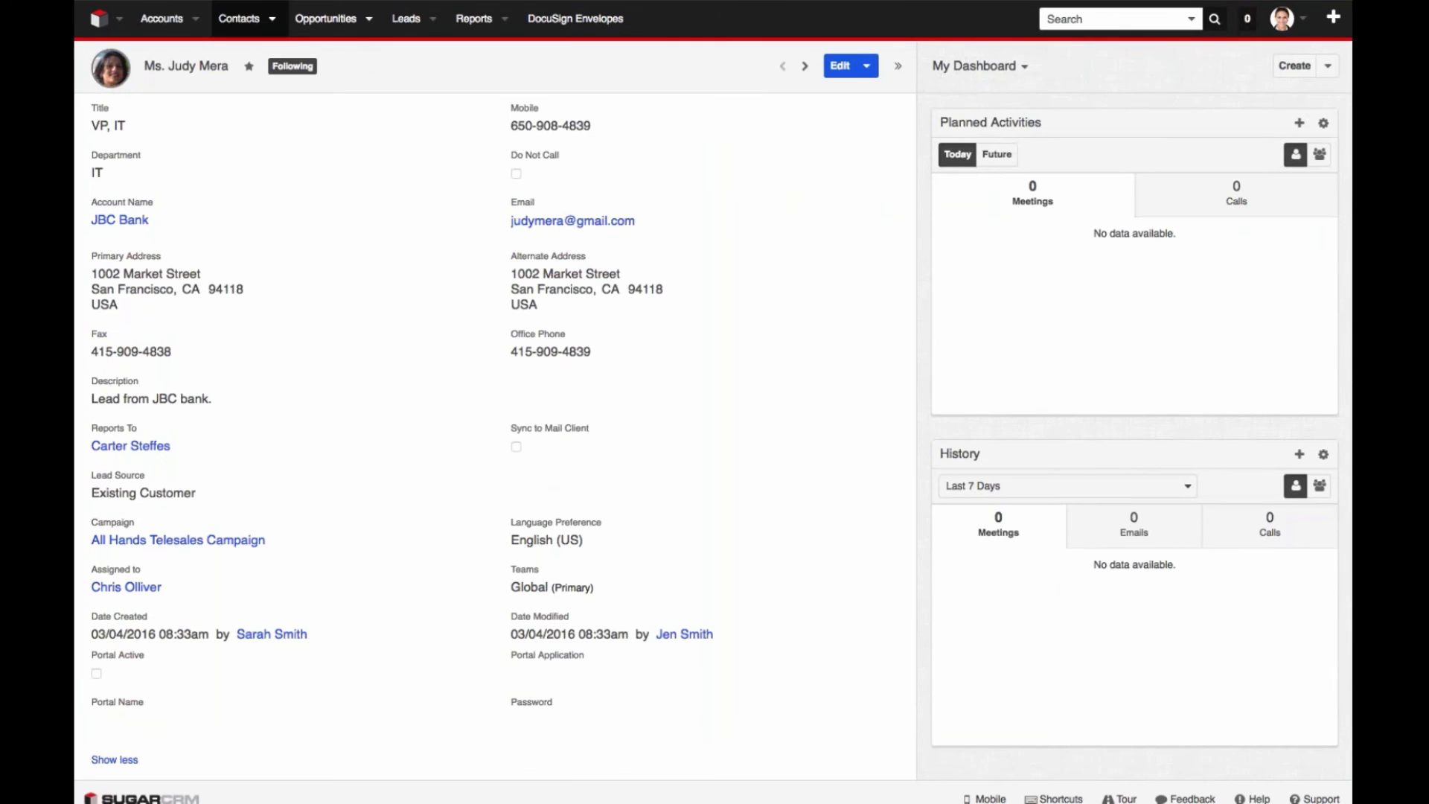
pyautogui.click(238, 18)
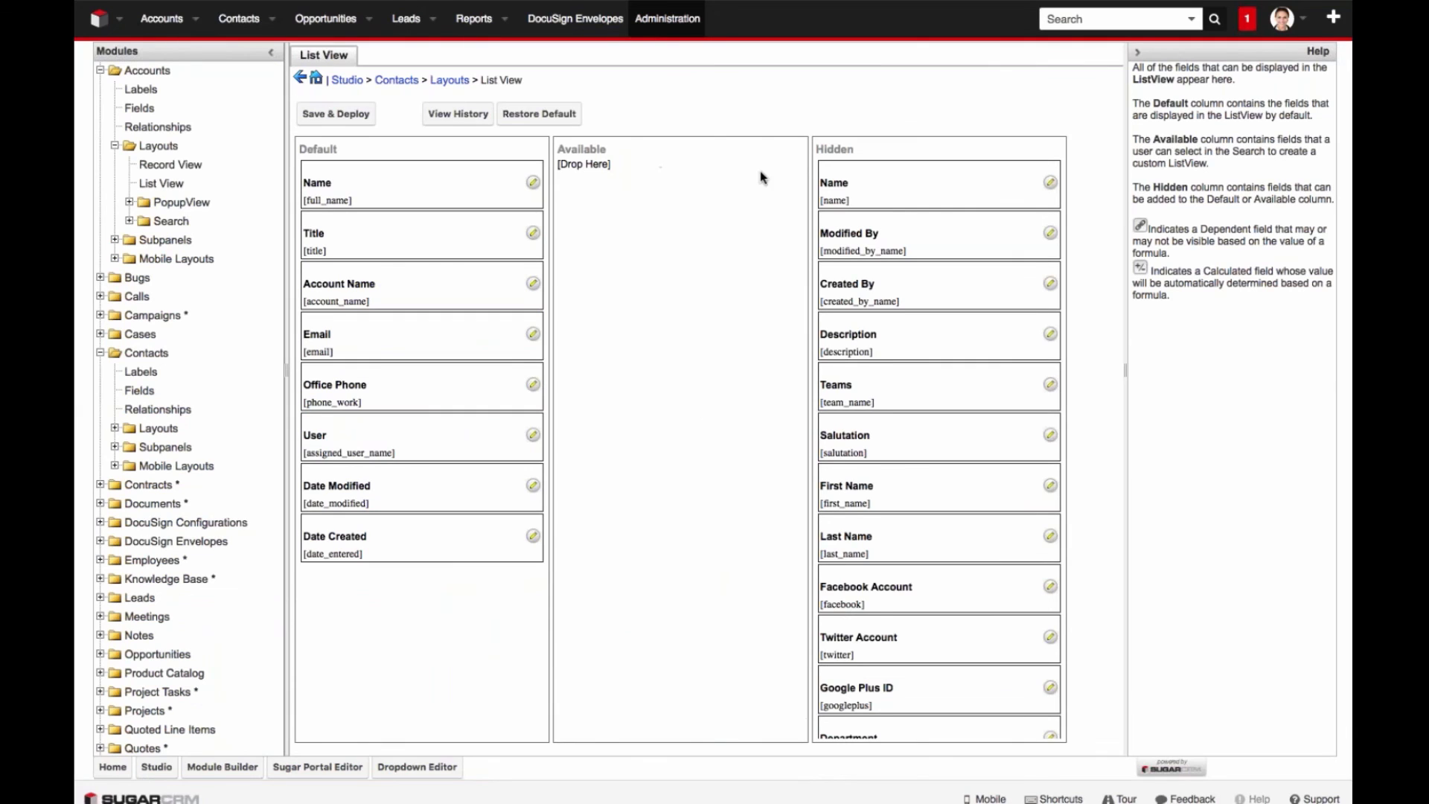
pyautogui.scroll(-4, 938, 372)
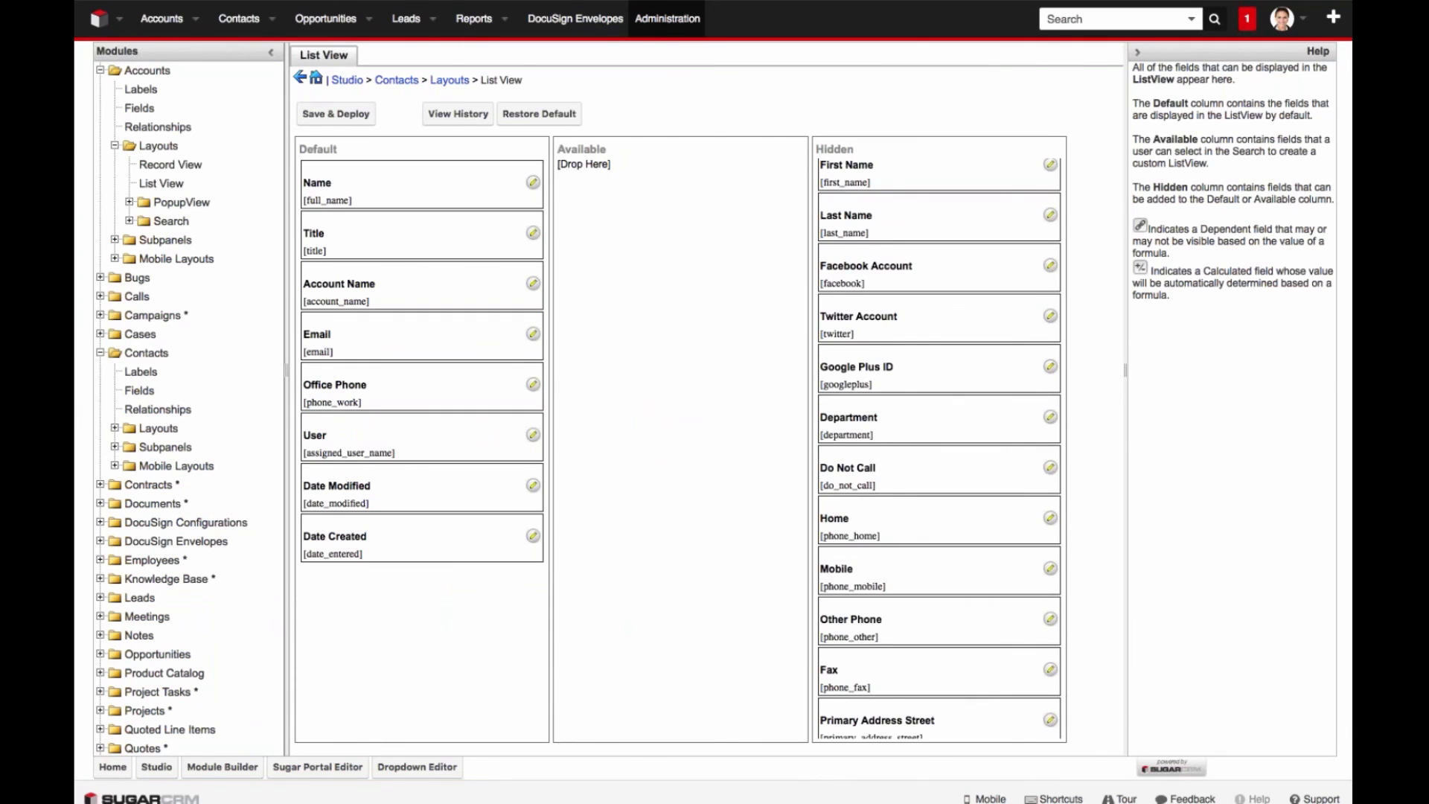
pyautogui.scroll(-15, 903, 363)
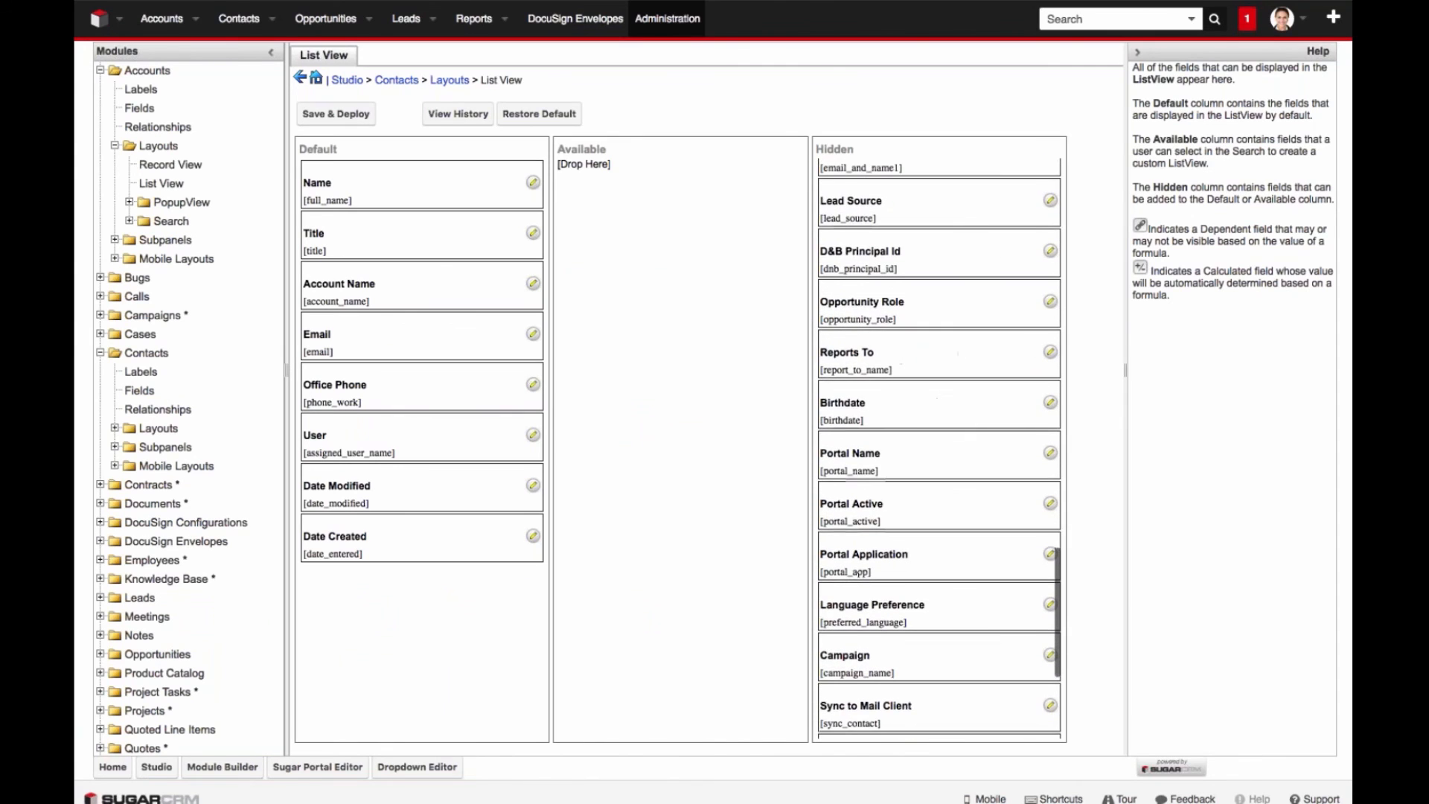
pyautogui.scroll(-5, 903, 363)
pyautogui.moveTo(900, 691); pyautogui.dragTo(447, 428)
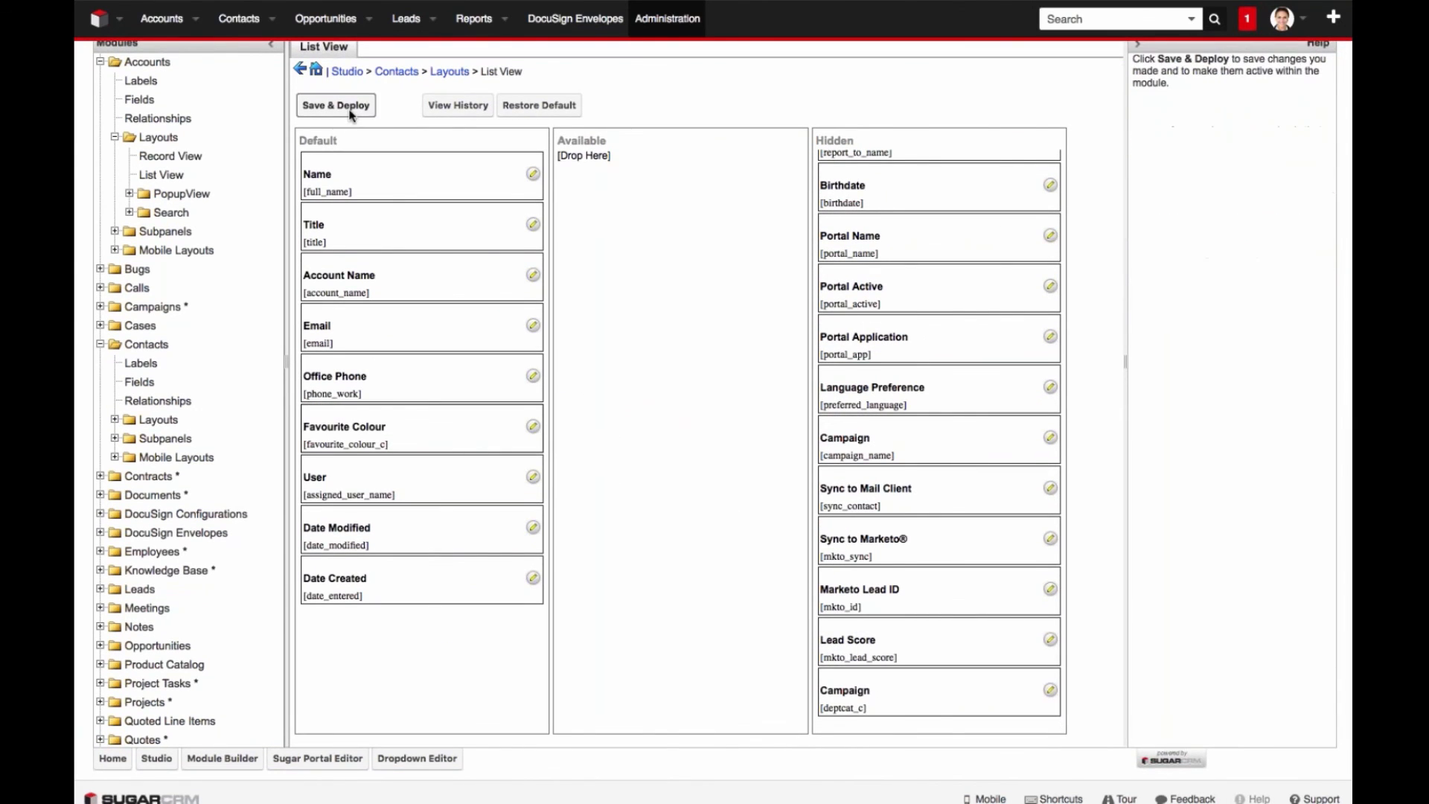
pyautogui.click(336, 105)
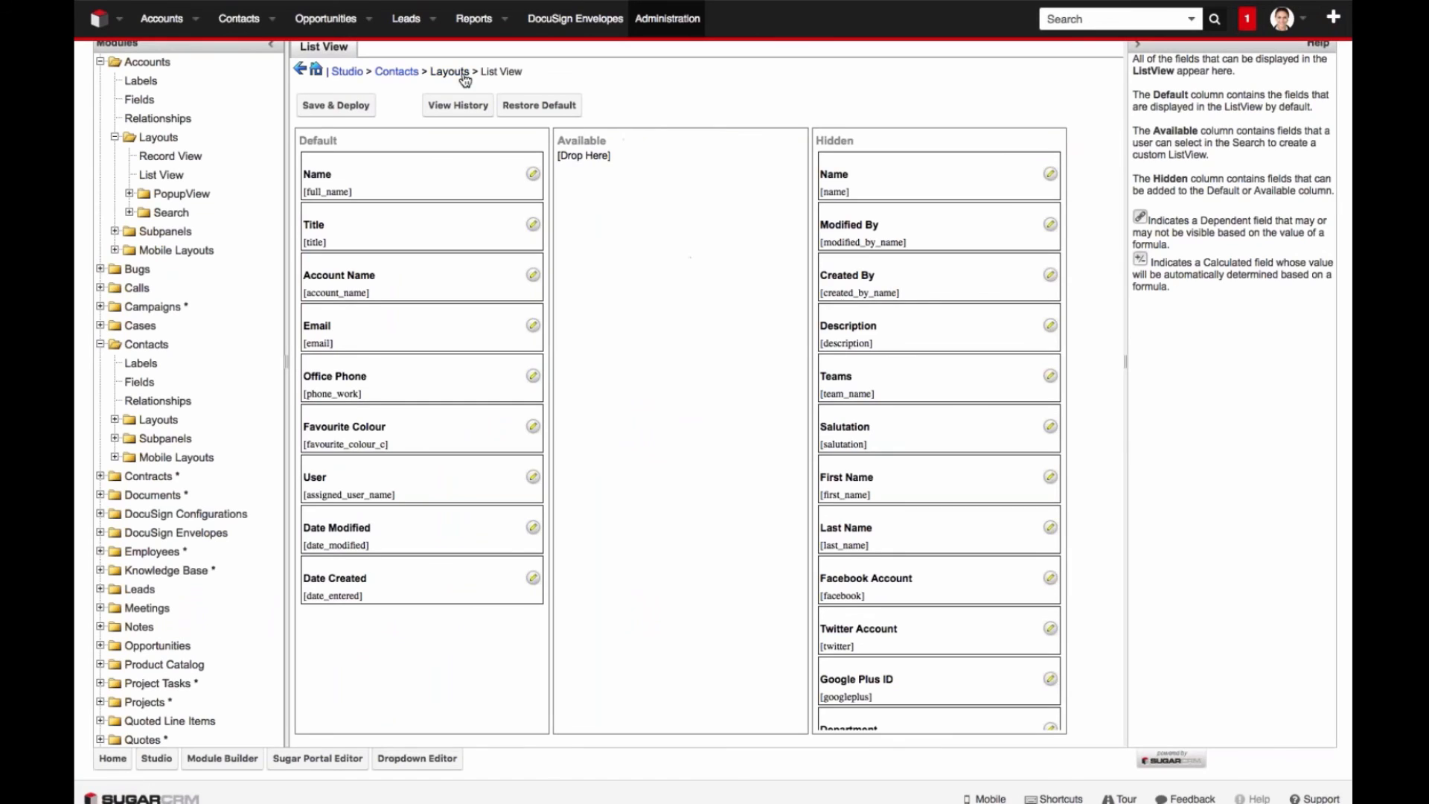
# Step: Open the Contacts Record View layout in Studio and open the first contact's record from the Contacts list for comparison
pyautogui.click(449, 72)
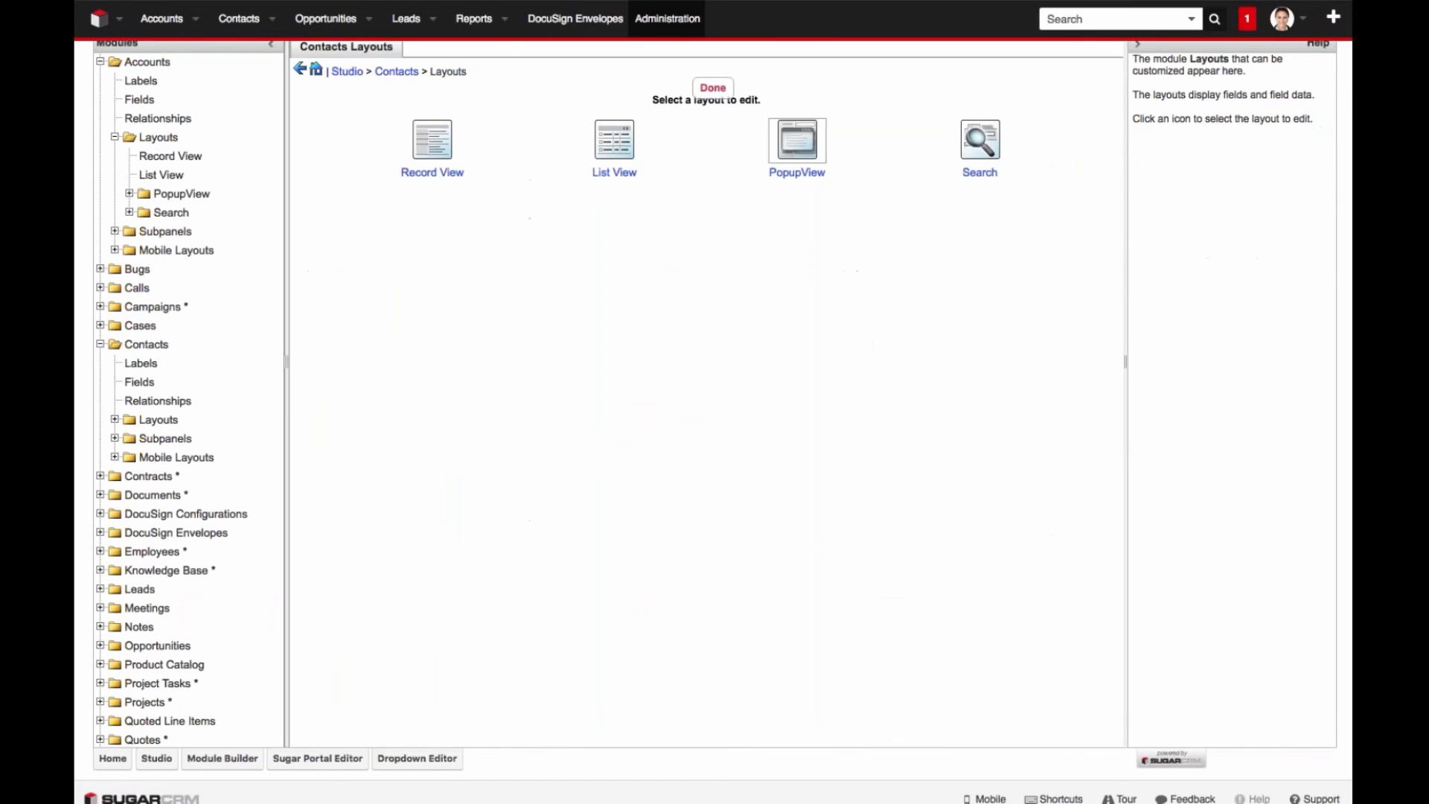
pyautogui.click(455, 175)
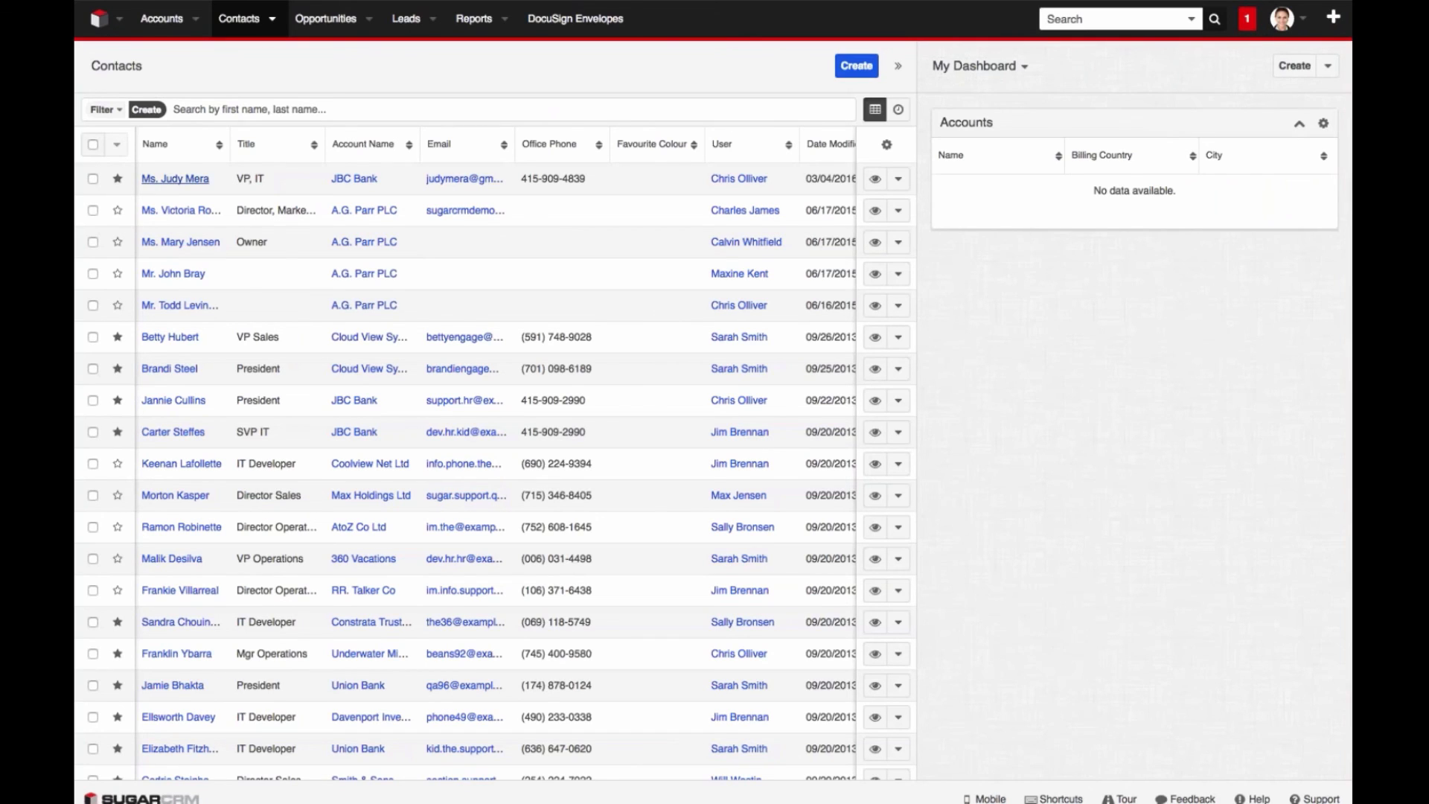
pyautogui.click(175, 178)
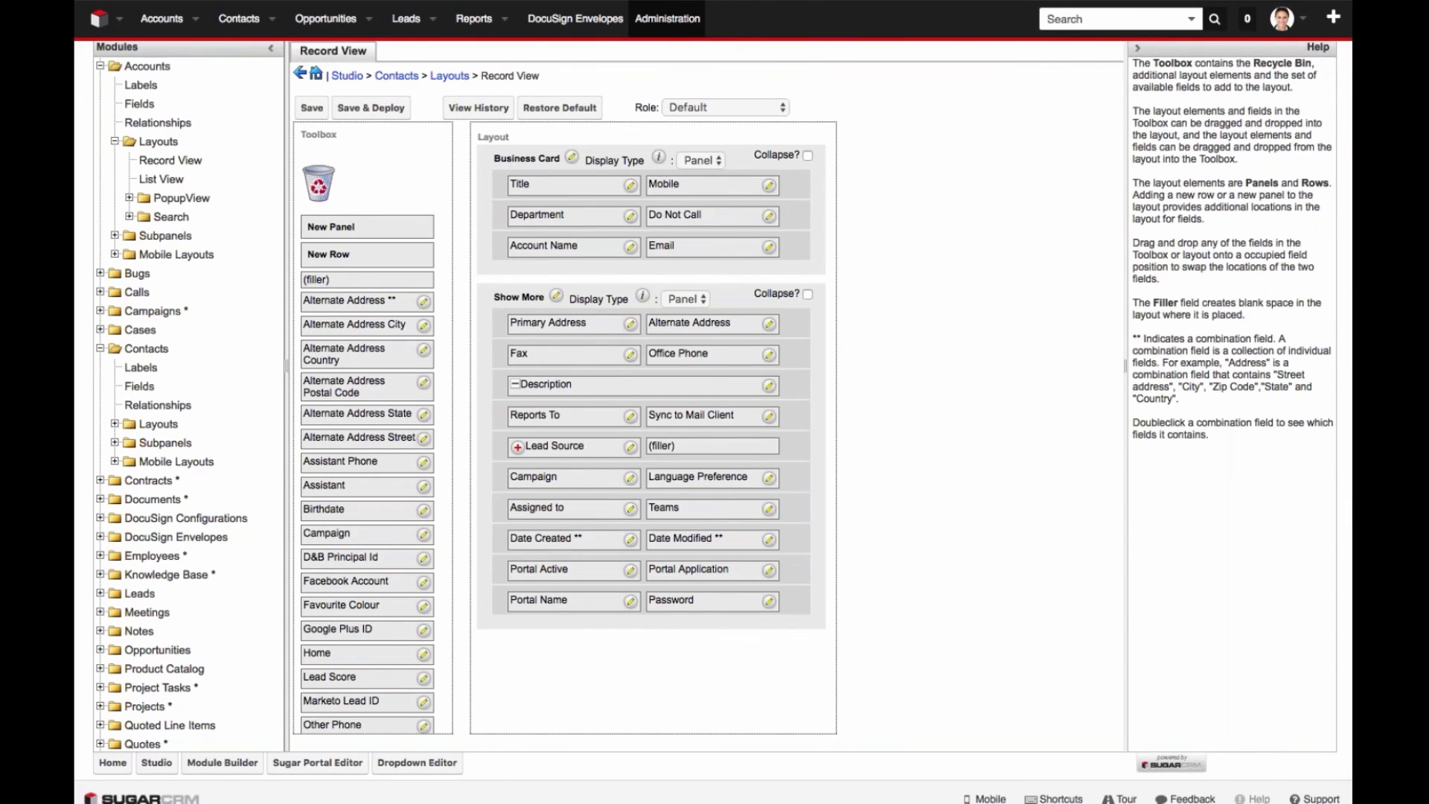
# Step: Shrink the Description field in the Record View layout to one column and expand it back across the full row
pyautogui.scroll(-2, 387, 313)
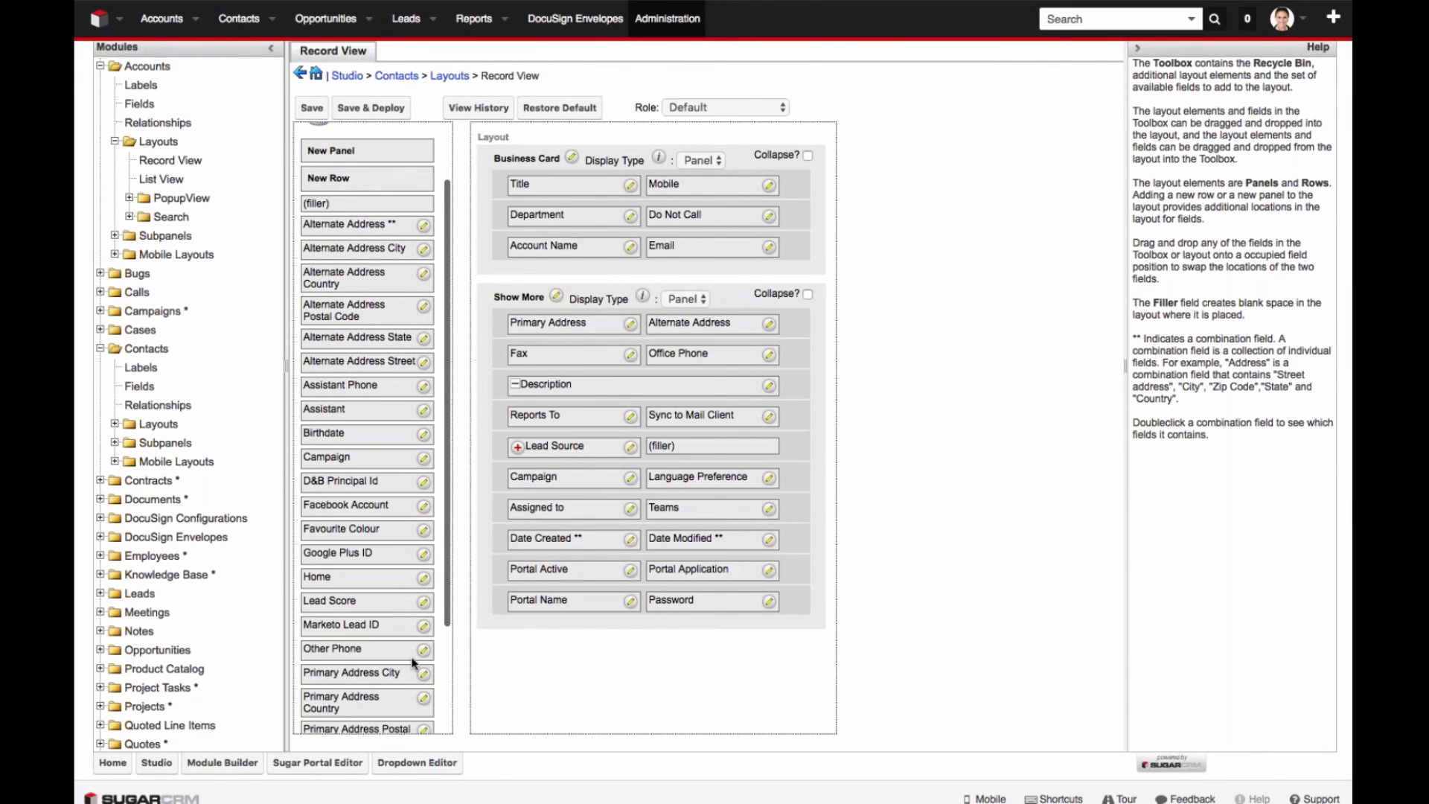
pyautogui.scroll(-1, 414, 376)
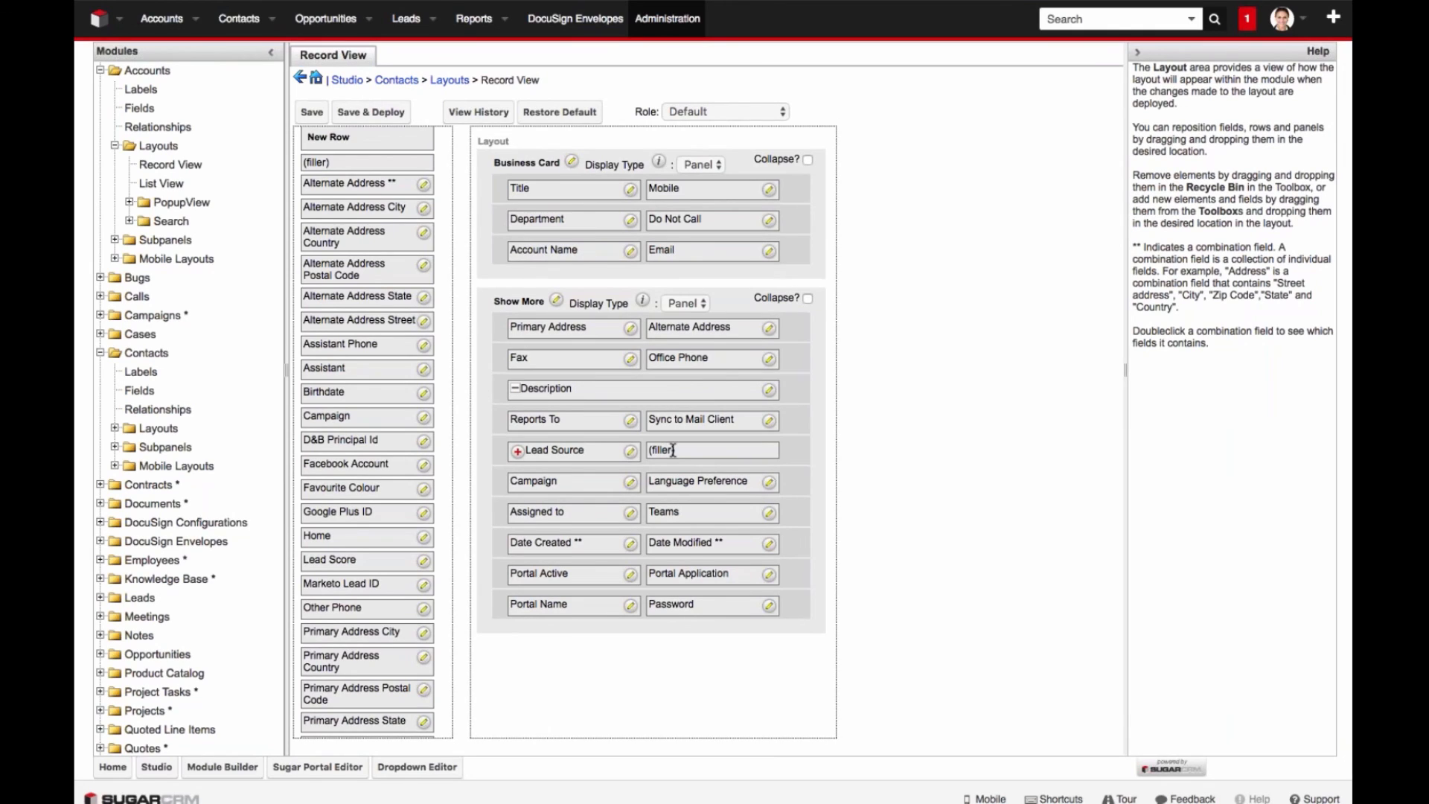
pyautogui.click(515, 390)
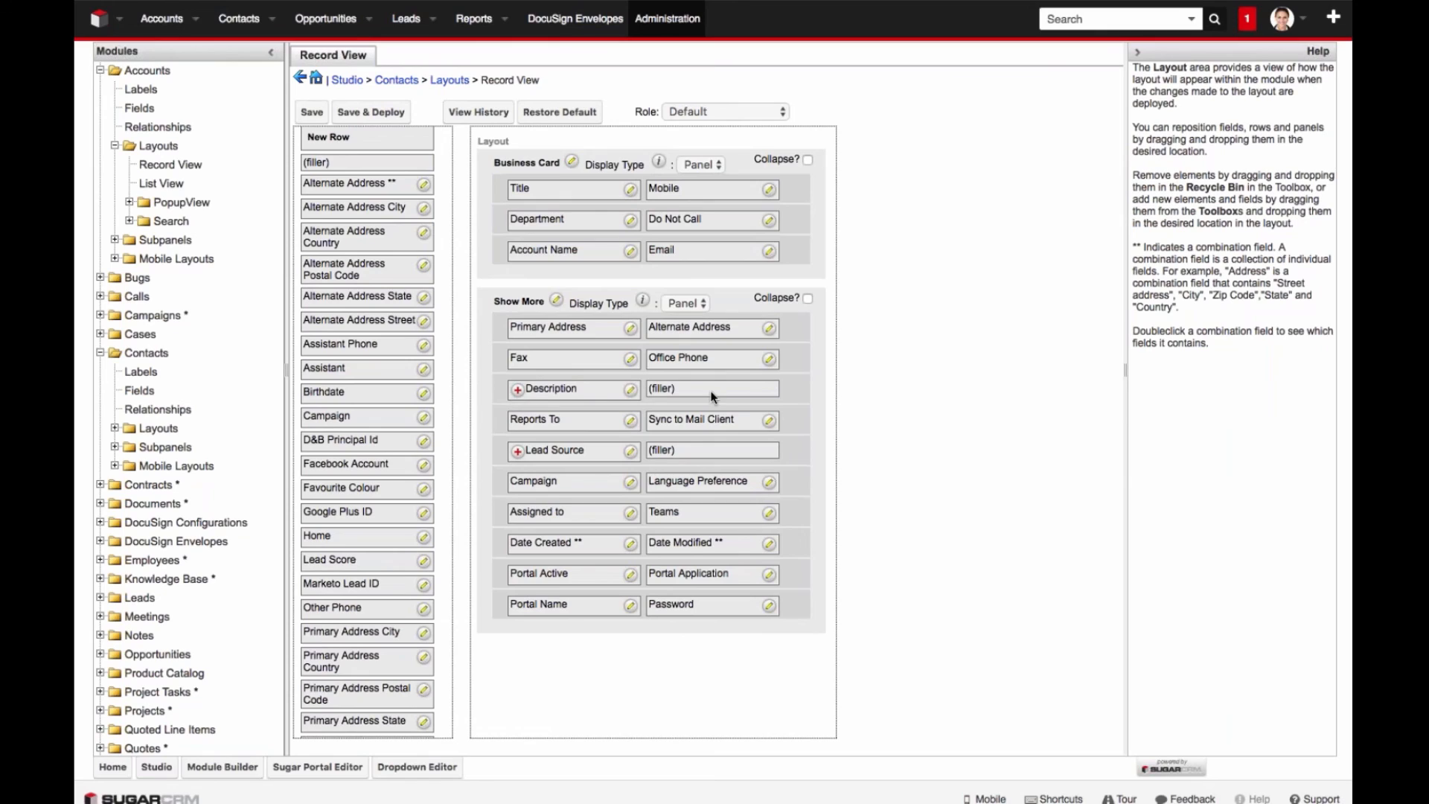
pyautogui.click(517, 392)
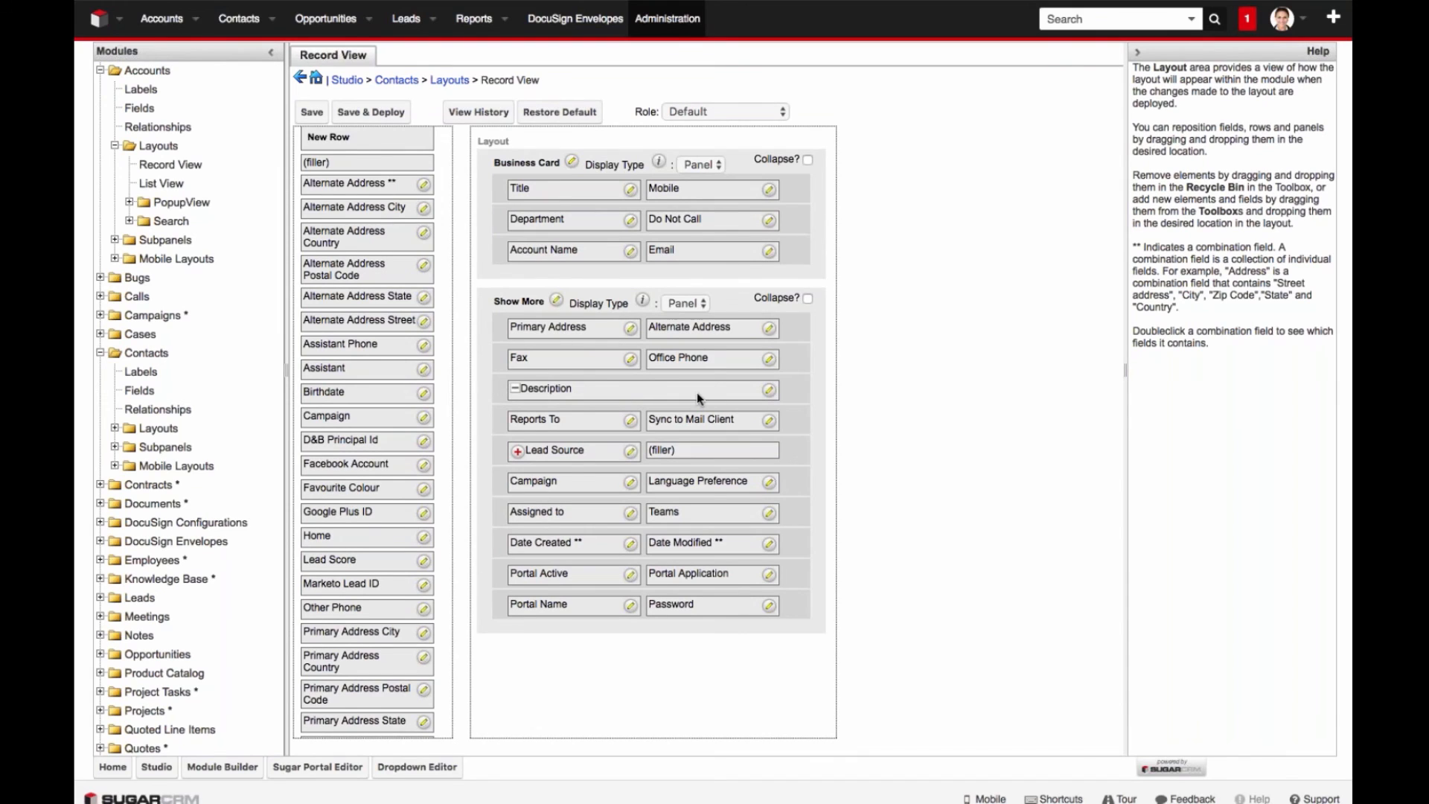
# Step: Add a new row under Account Name in the Business Card panel, place Favourite Colour in its first cell, and deploy the layout
pyautogui.scroll(3, 359, 254)
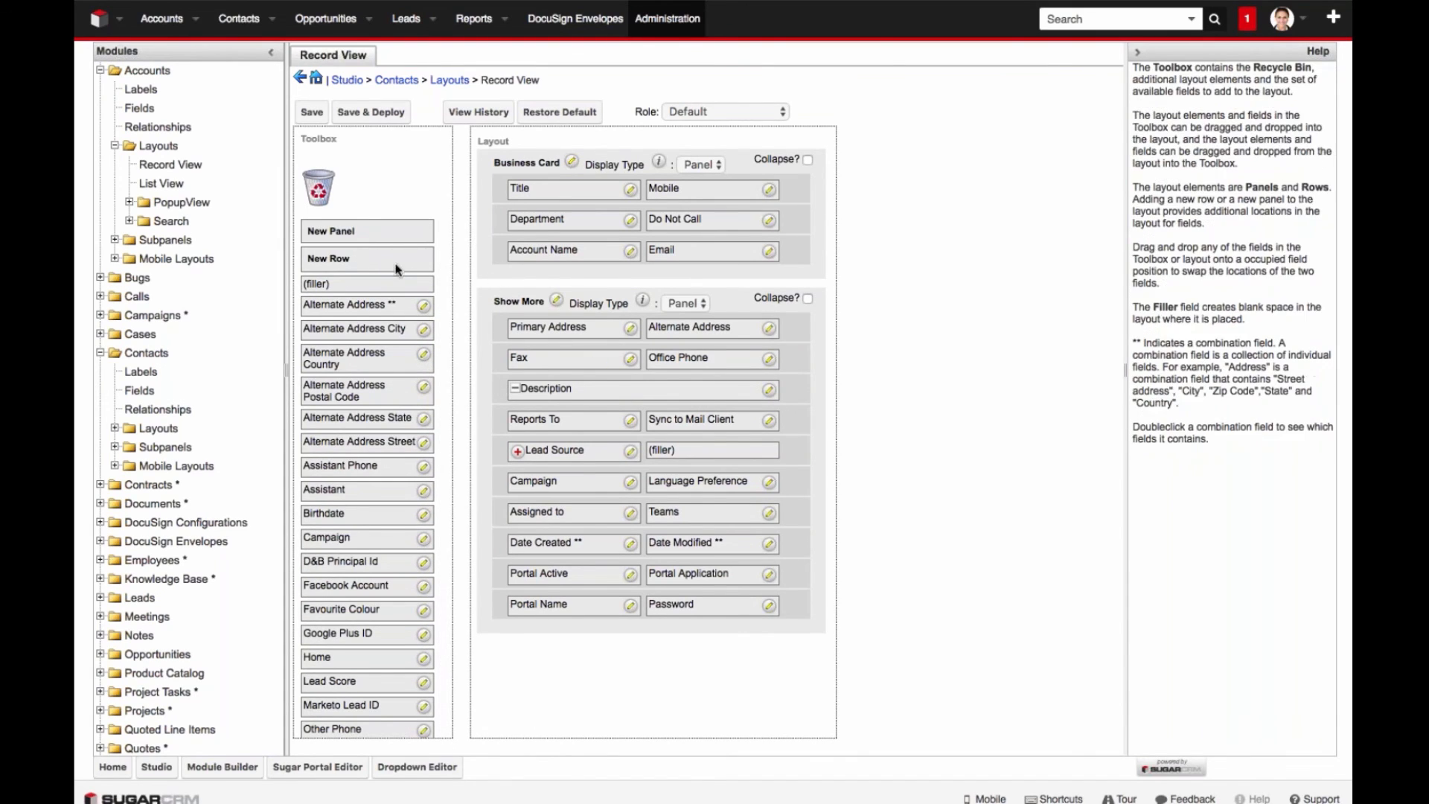
pyautogui.moveTo(359, 256); pyautogui.dragTo(613, 268)
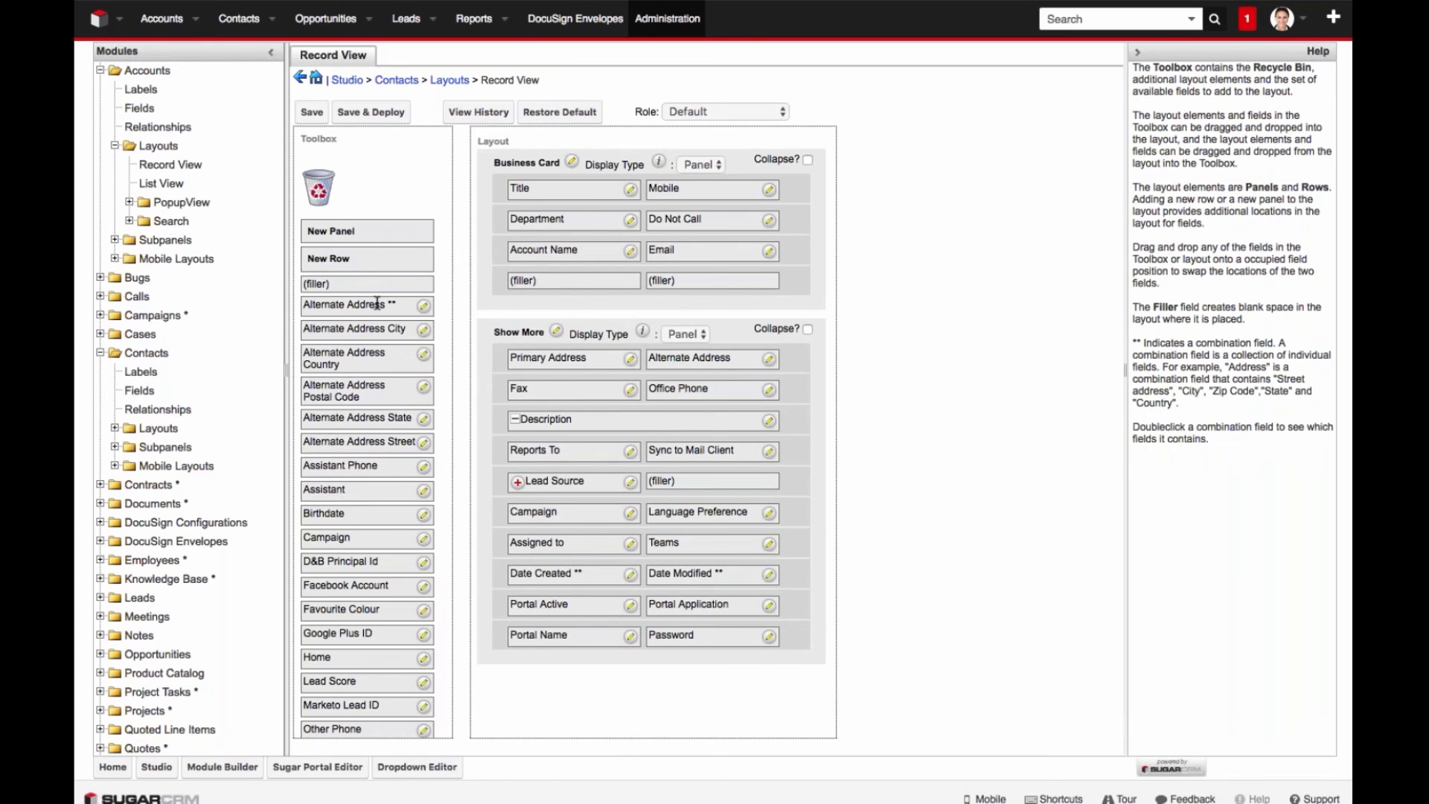
pyautogui.scroll(-2, 367, 432)
pyautogui.moveTo(347, 516); pyautogui.dragTo(530, 274)
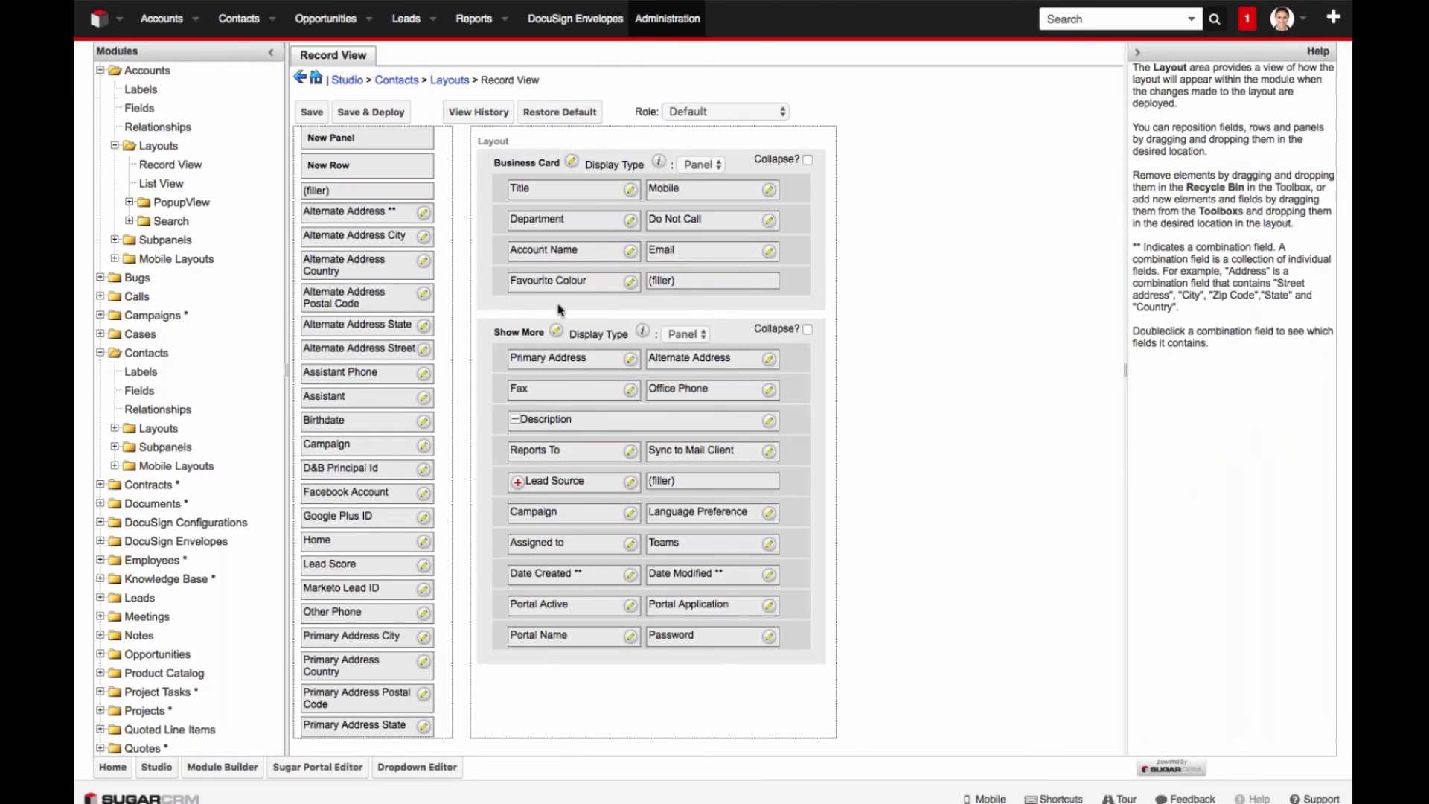
pyautogui.click(388, 118)
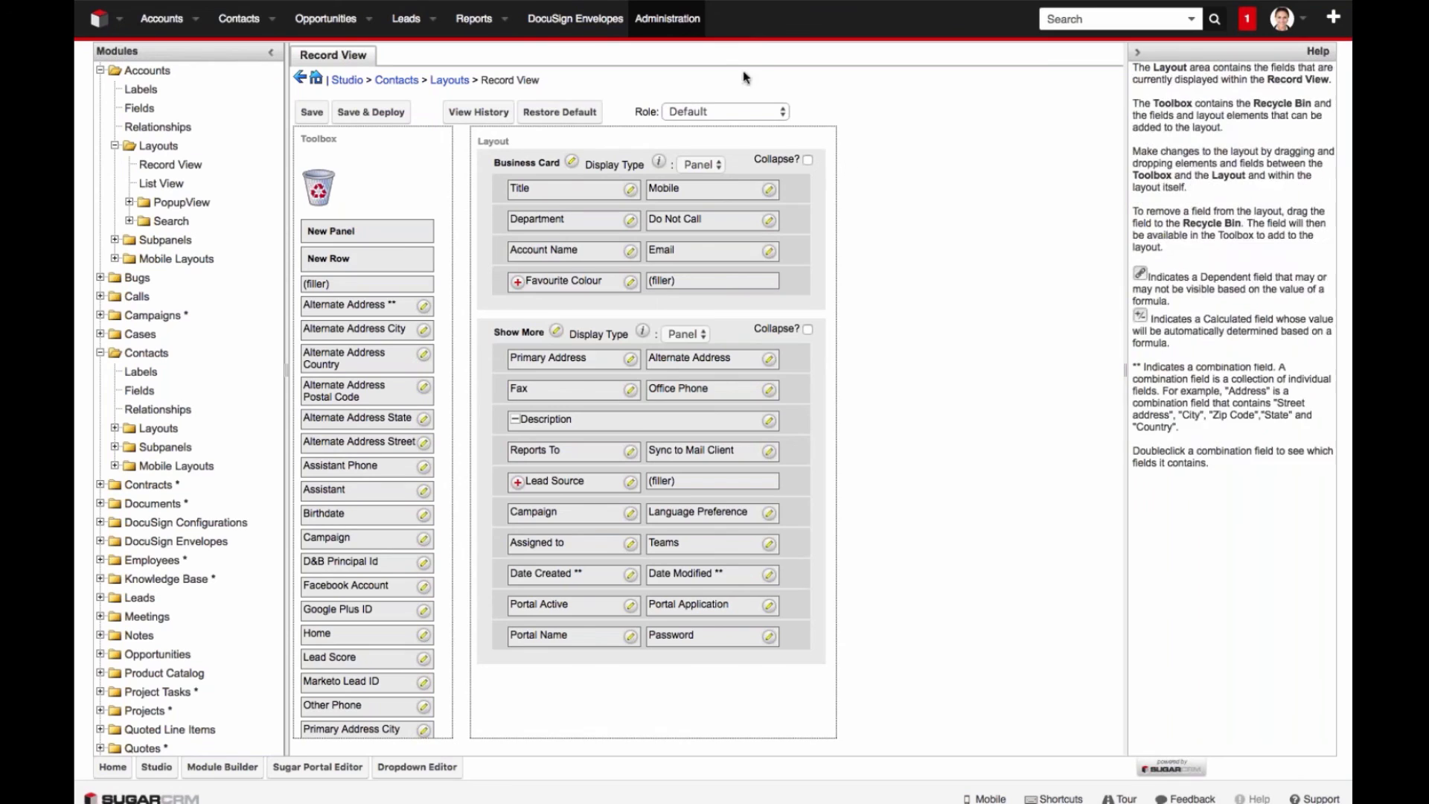
# Step: Refresh the open contact record, set its Favourite Colour to Green and save the record
pyautogui.press('super+r')
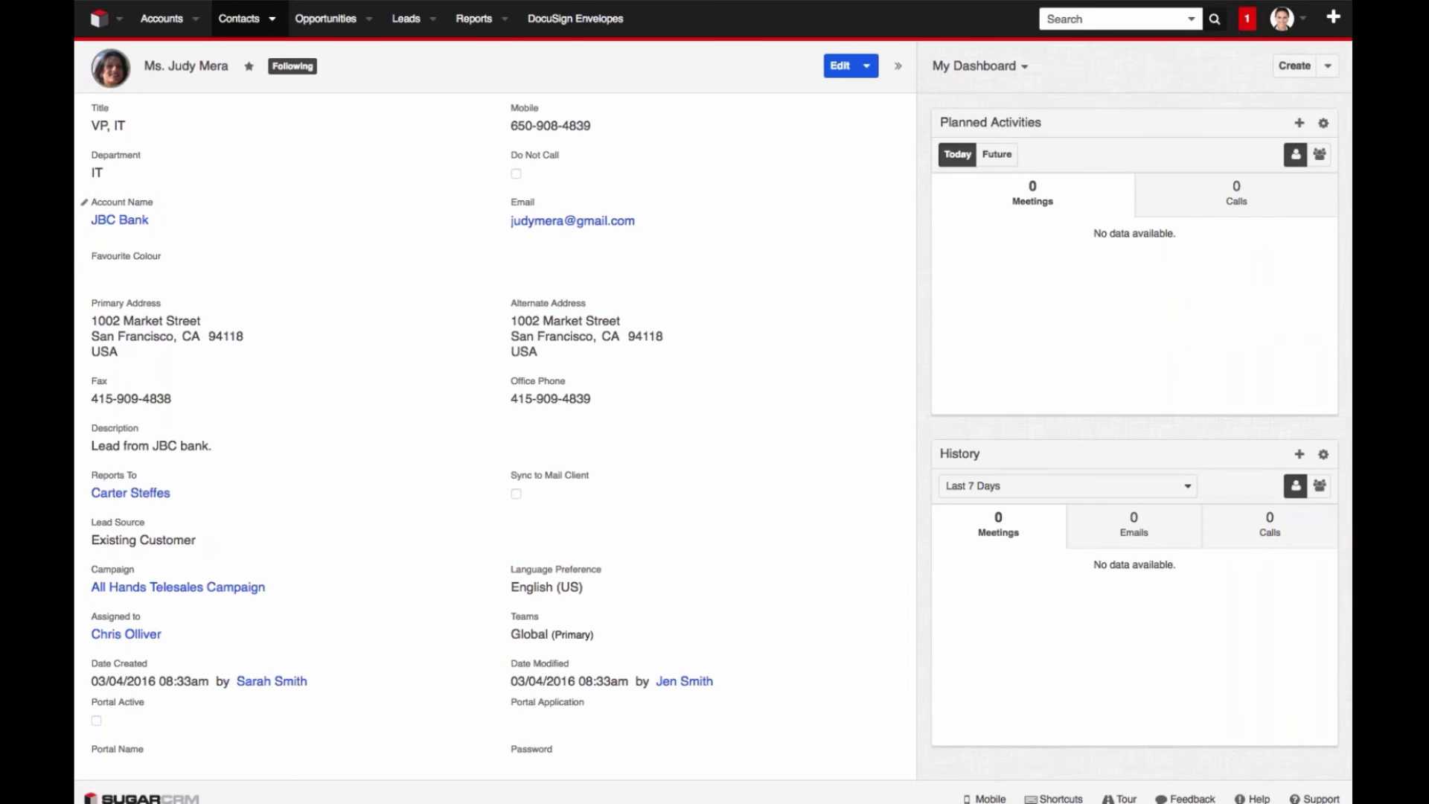
pyautogui.click(100, 267)
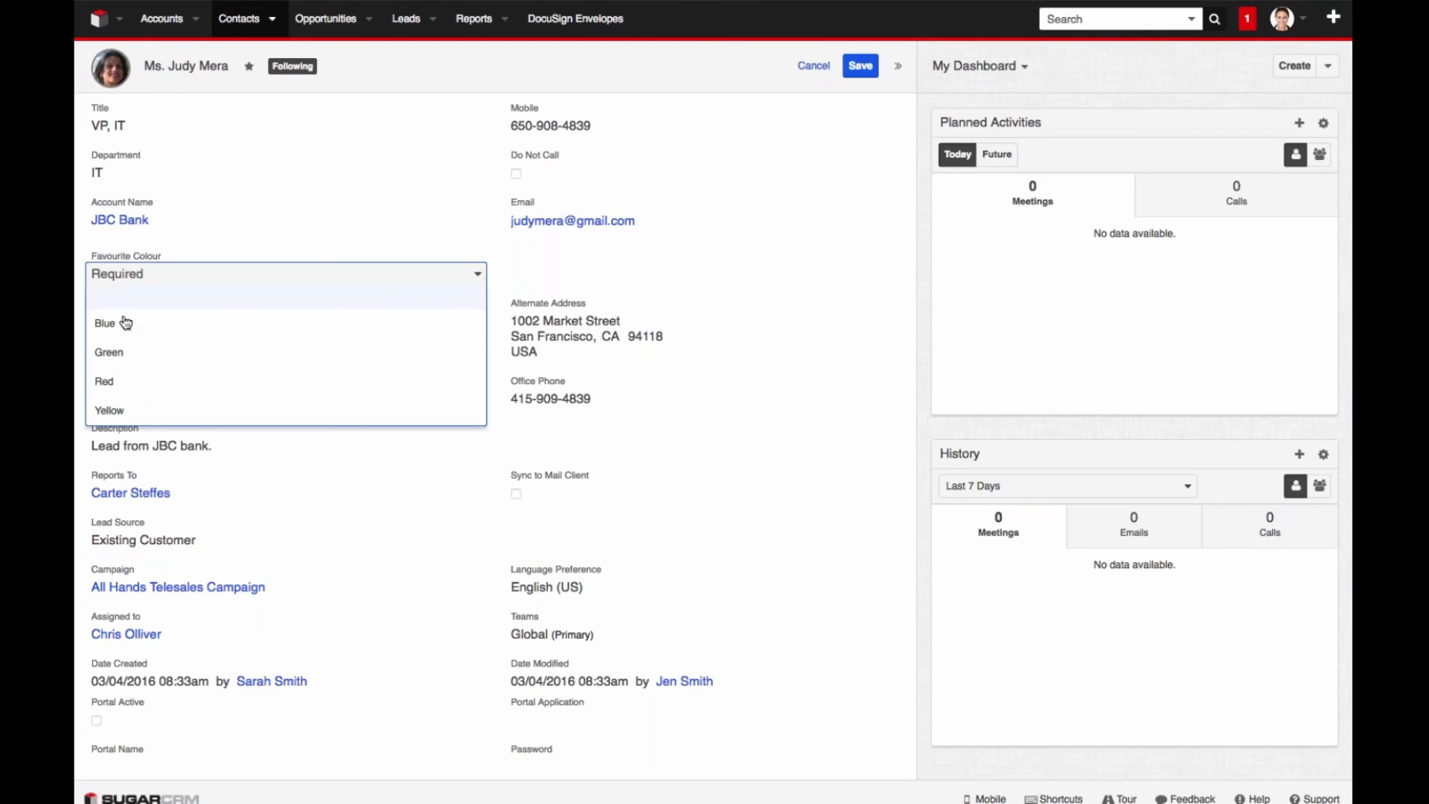
pyautogui.click(135, 350)
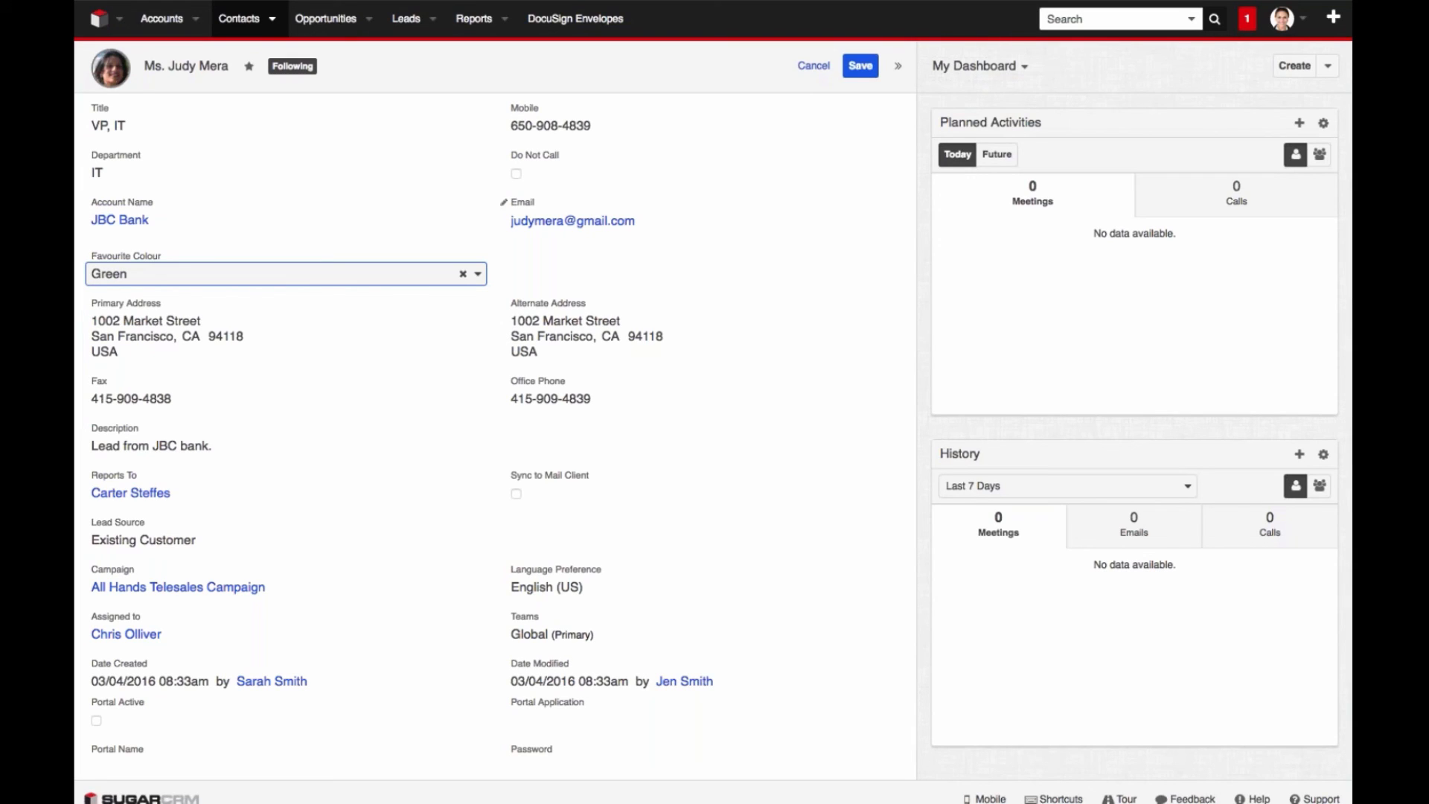
pyautogui.click(864, 69)
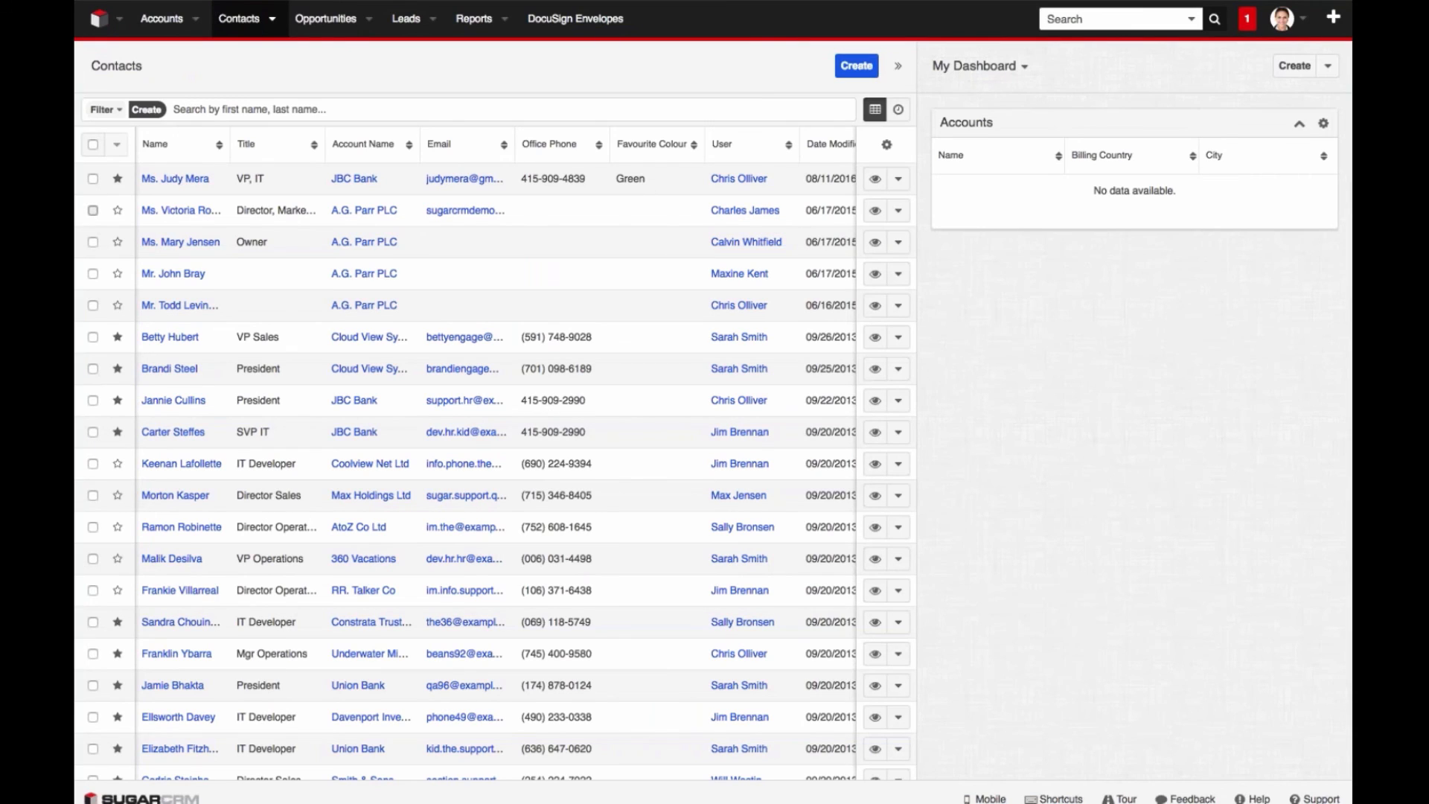
# Step: Mass update the second, third and fourth contacts in the list, setting their Favourite Colour to Red
pyautogui.click(93, 211)
pyautogui.click(92, 242)
pyautogui.click(92, 274)
pyautogui.click(116, 144)
pyautogui.click(130, 211)
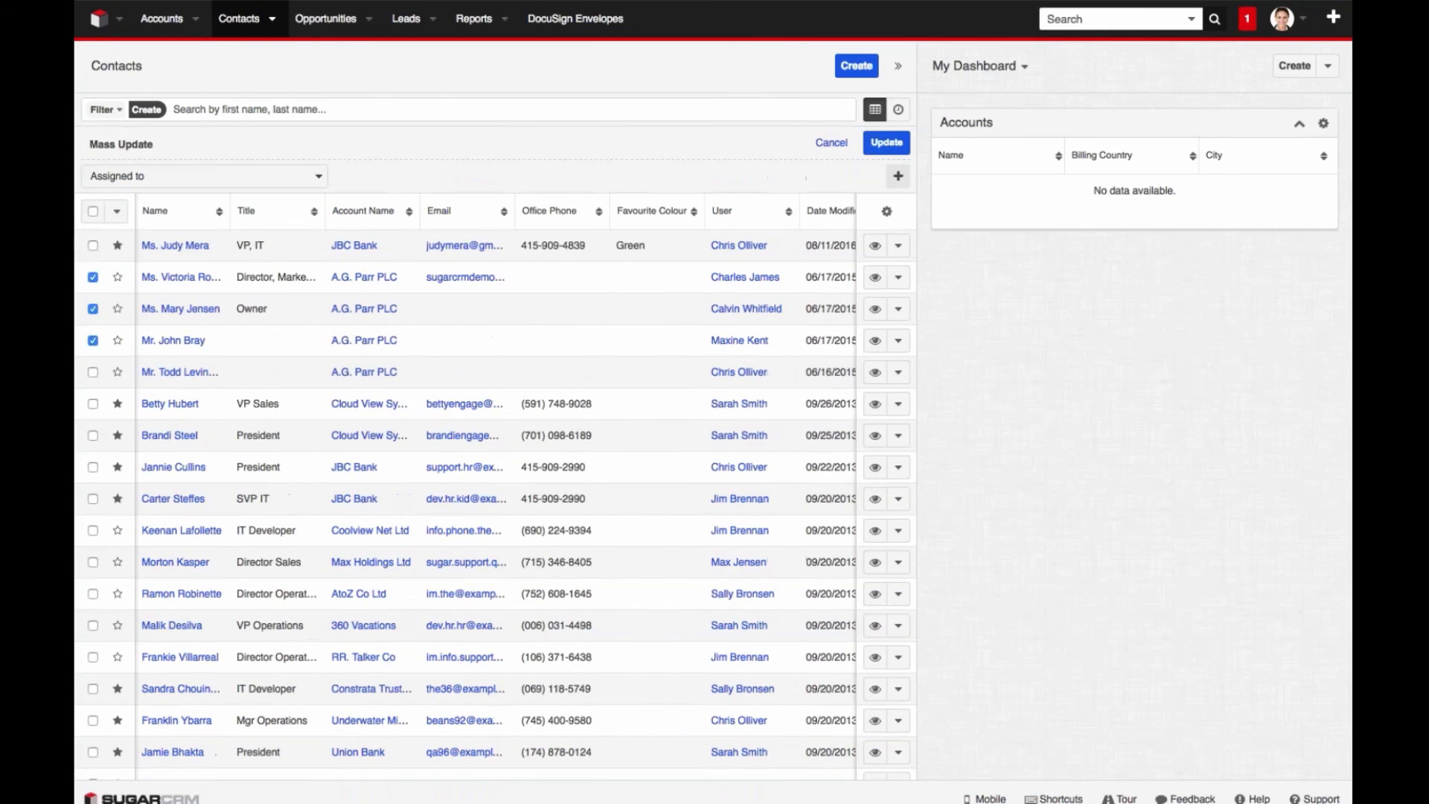
pyautogui.click(224, 176)
pyautogui.scroll(-3, 238, 292)
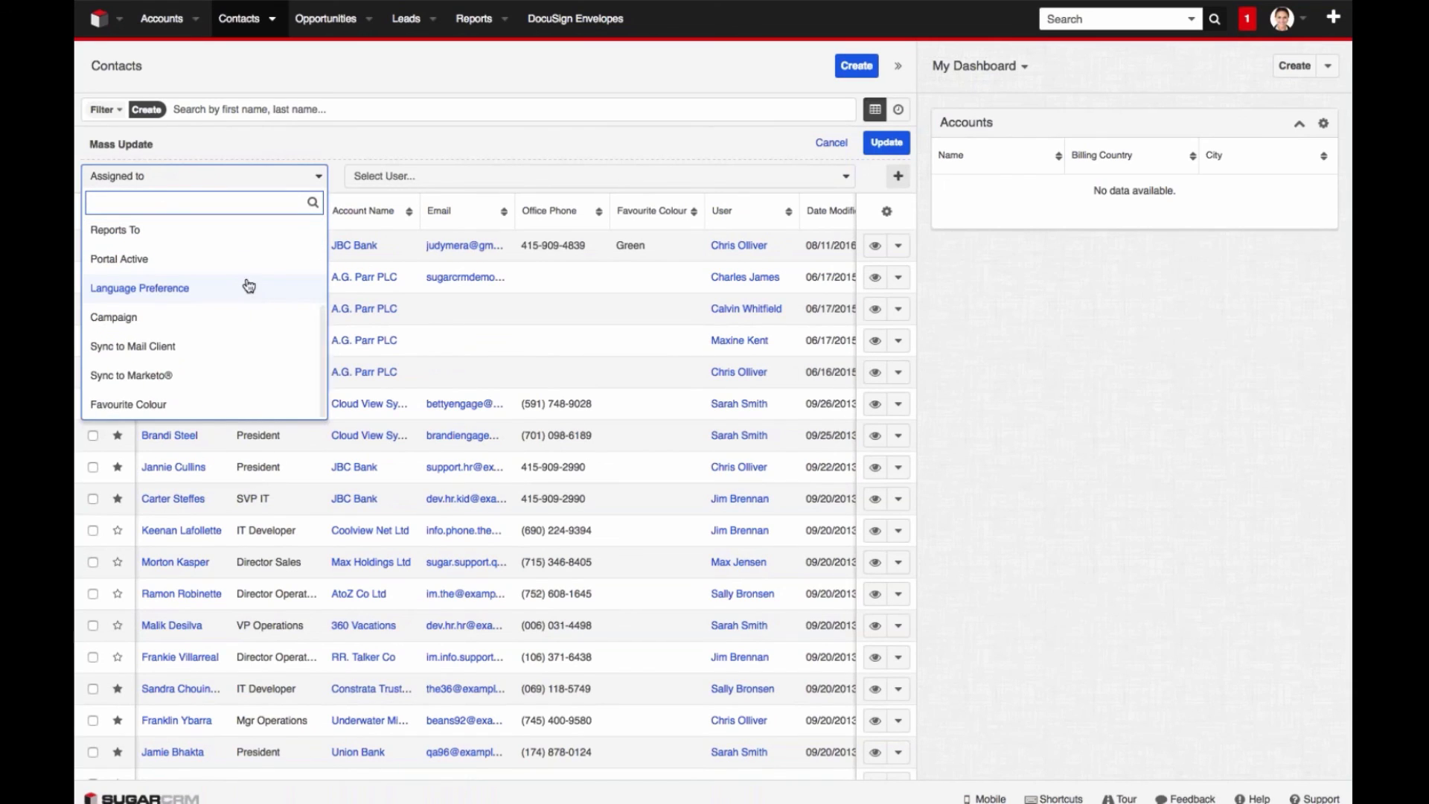
pyautogui.click(224, 403)
pyautogui.click(499, 176)
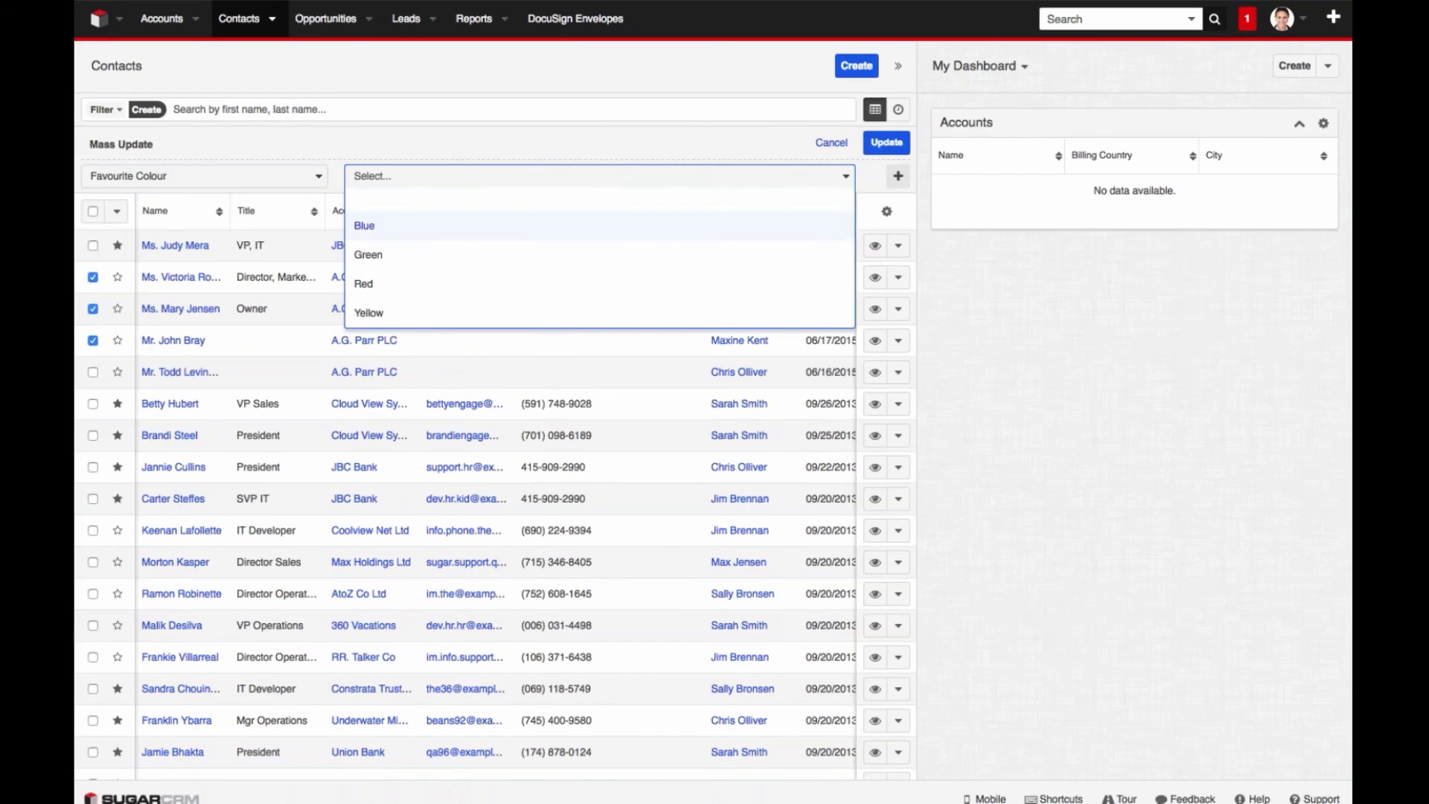
pyautogui.click(364, 284)
pyautogui.click(887, 142)
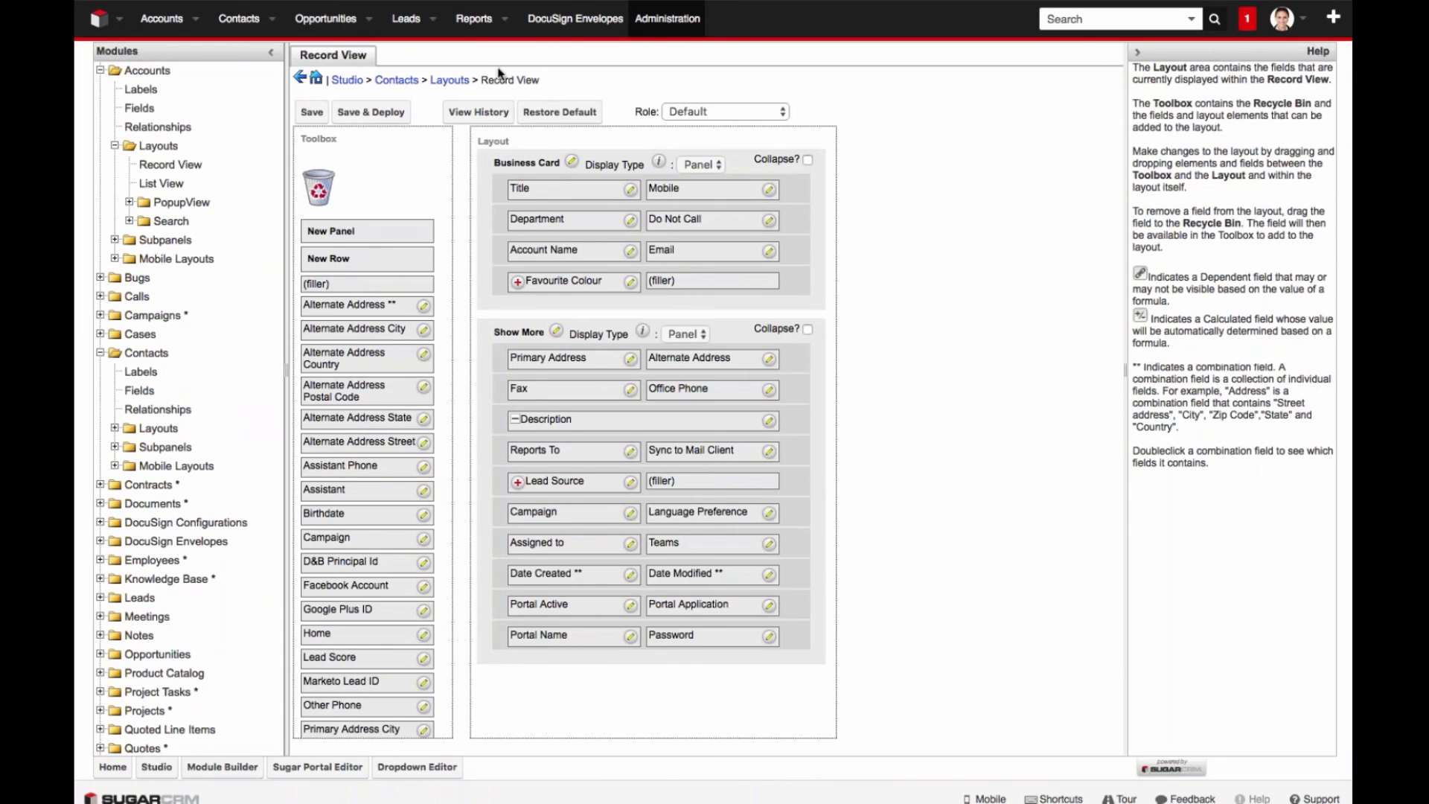
# Step: Return from the Record View layout to the Contacts module's component selection in Studio
pyautogui.click(453, 82)
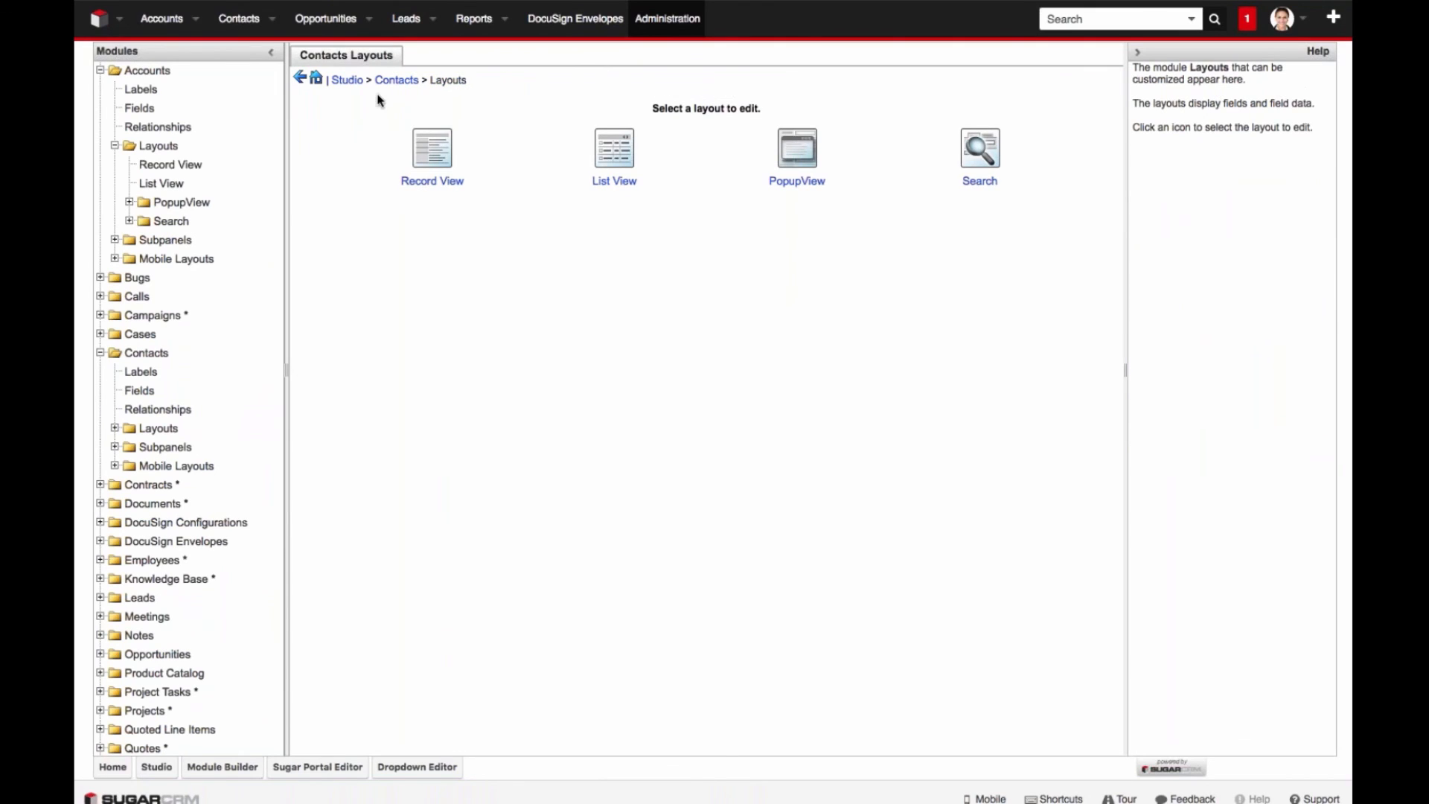
pyautogui.click(395, 80)
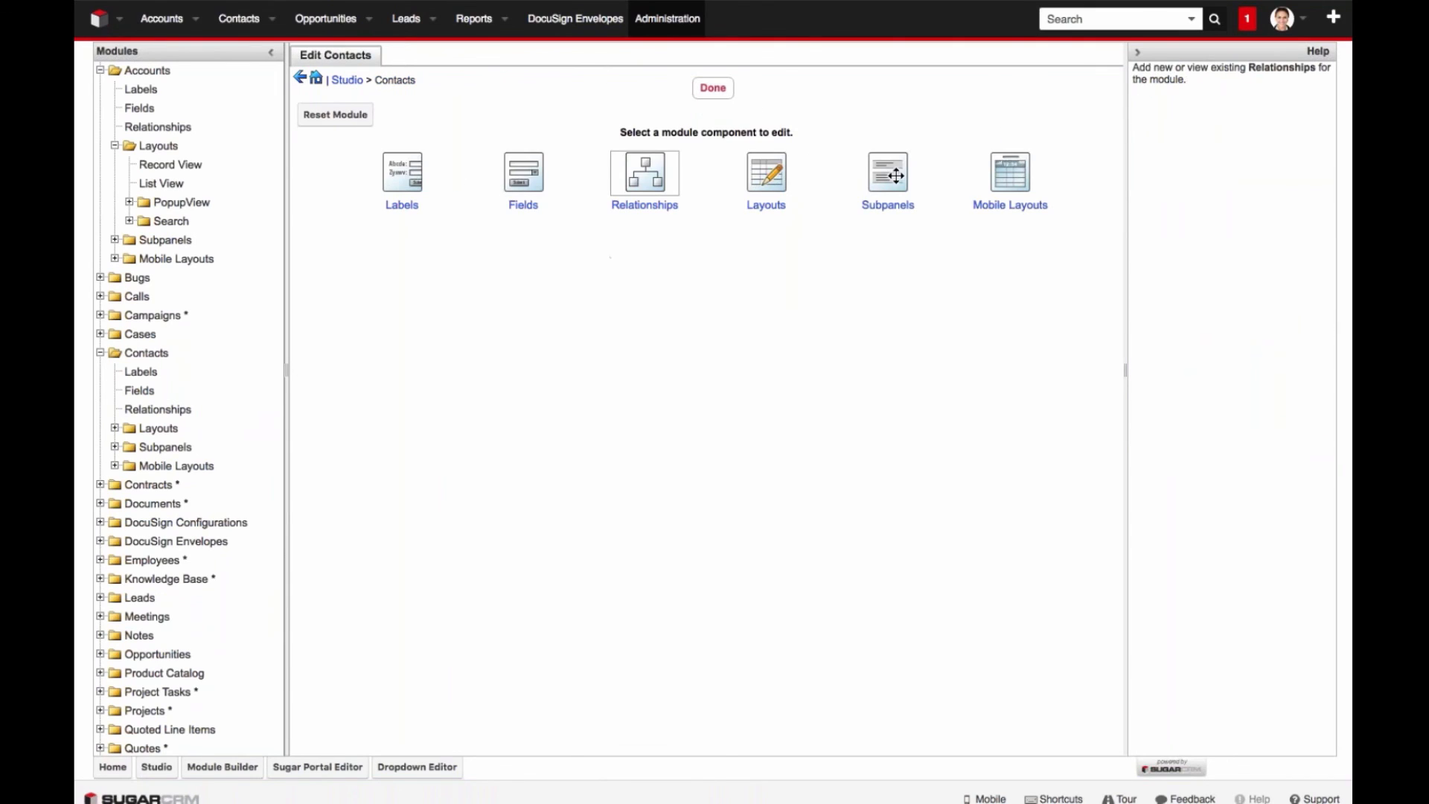
pyautogui.click(646, 185)
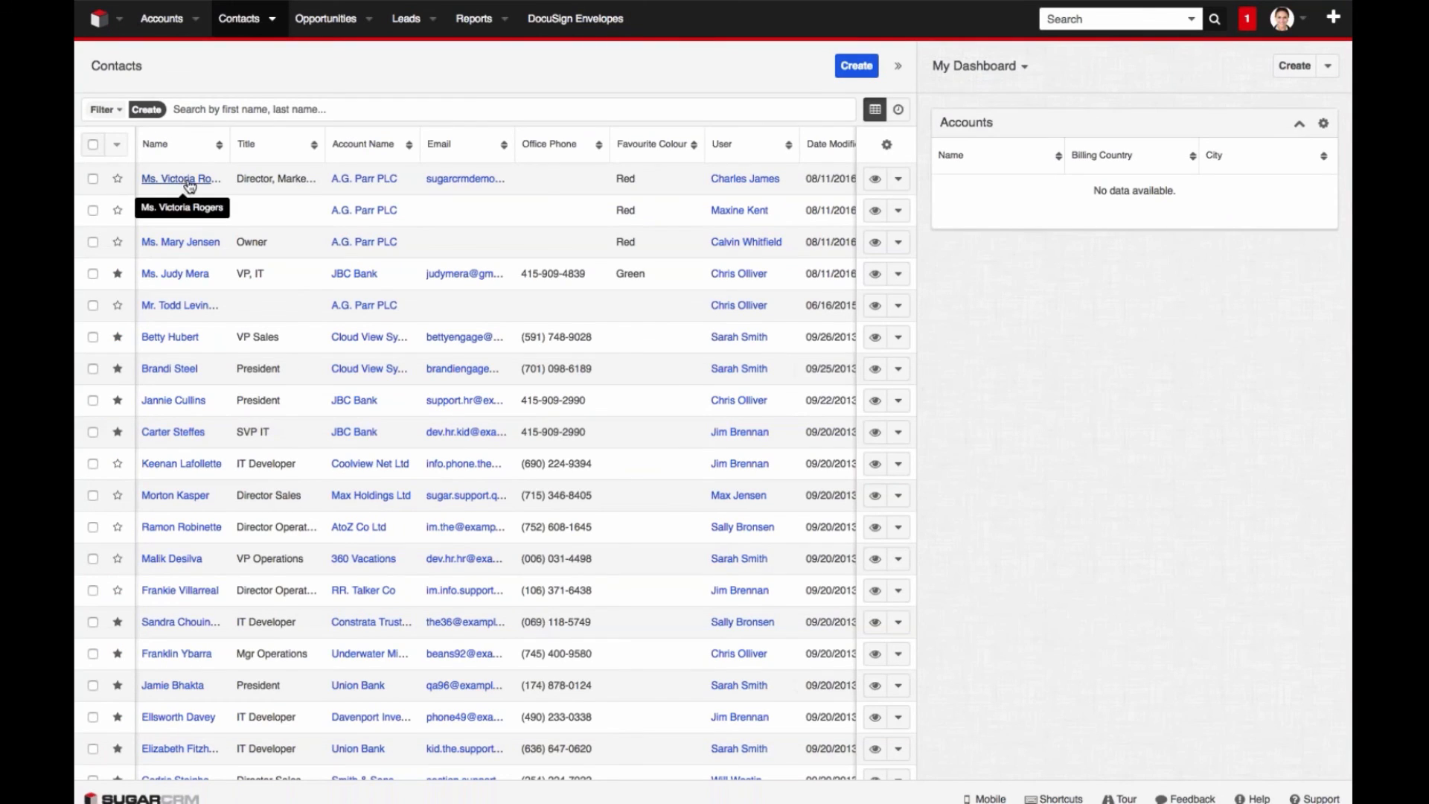
# Step: Open the first contact in the Contacts list and examine the related-module subpanels below its record, including Calls
pyautogui.click(182, 179)
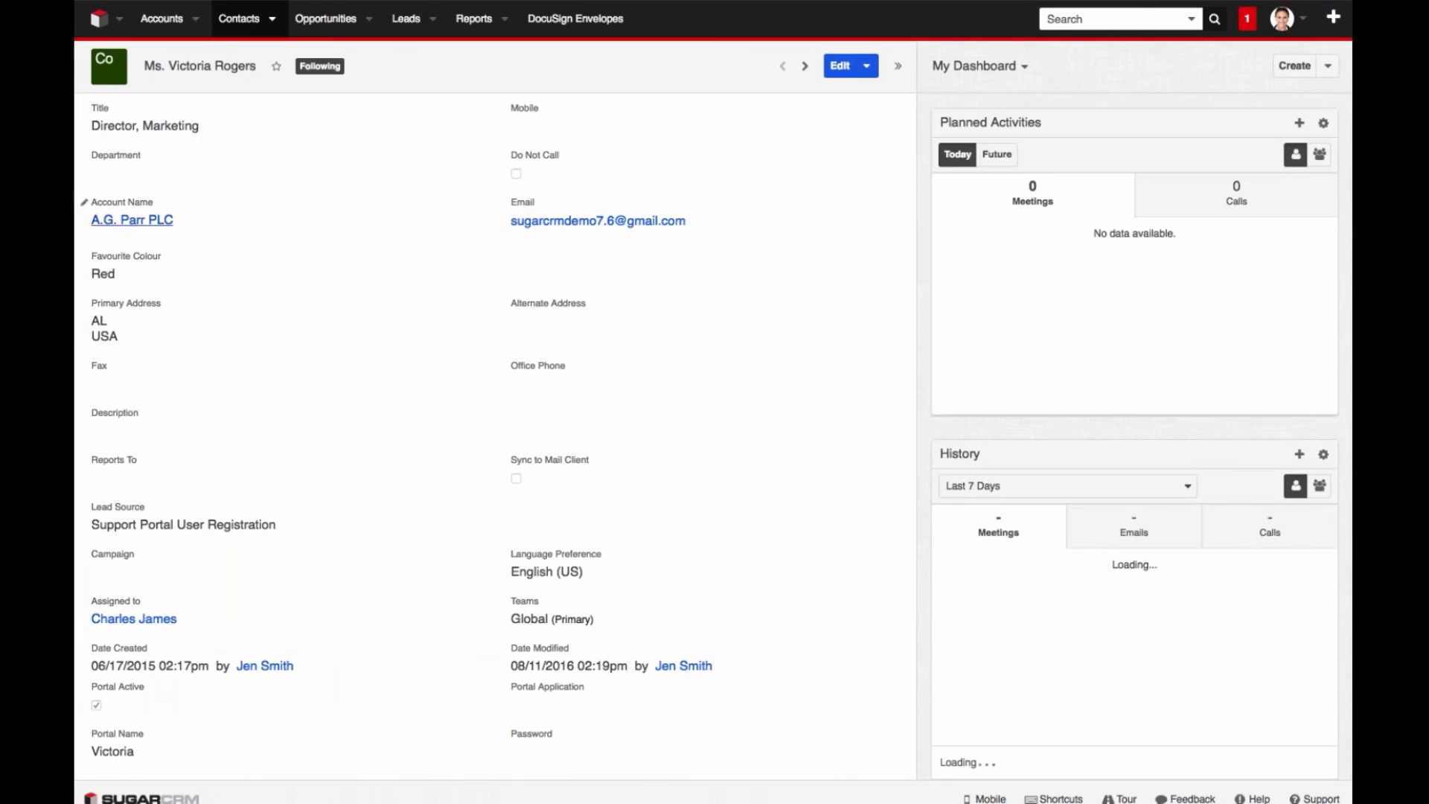
pyautogui.scroll(-3, 413, 245)
pyautogui.scroll(-5, 413, 246)
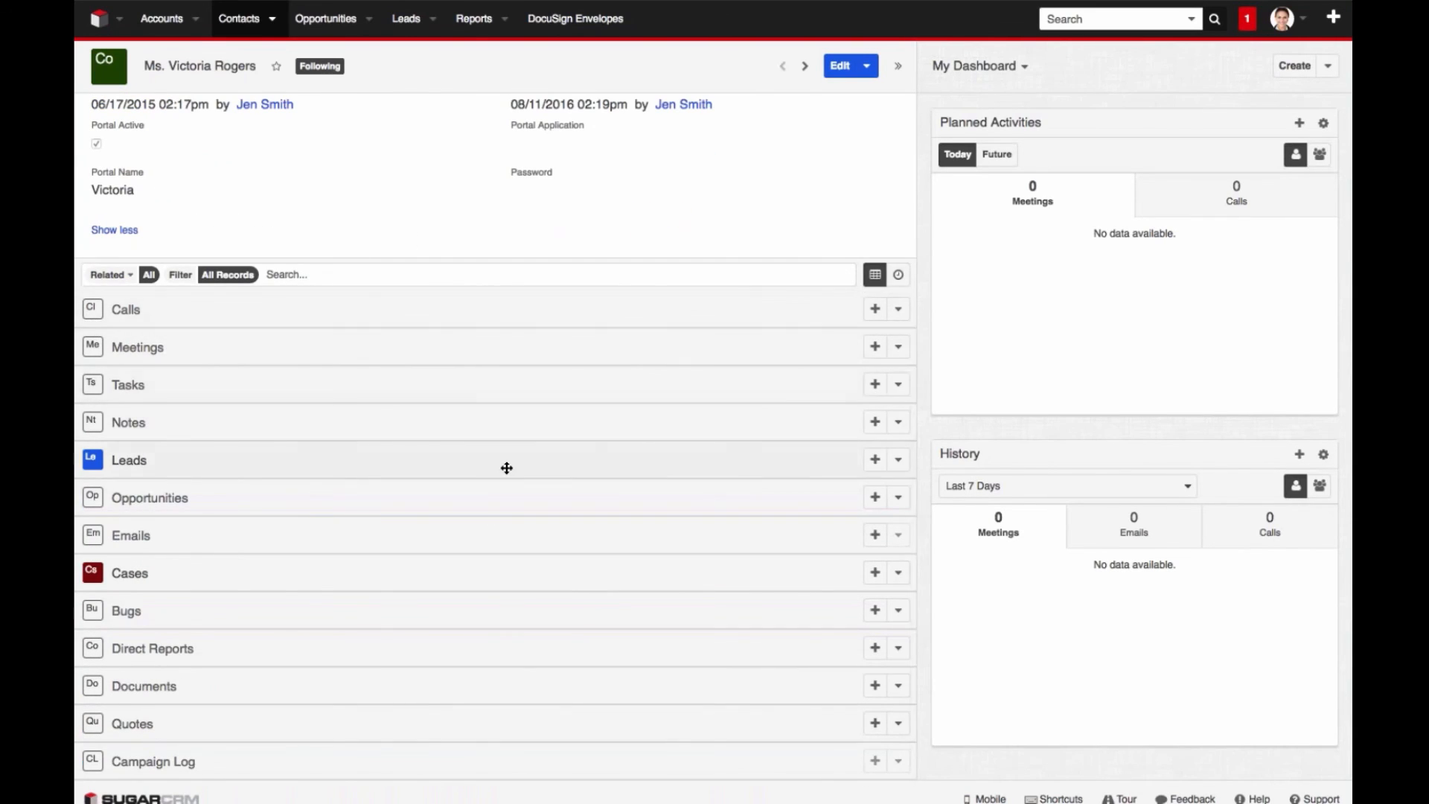
pyautogui.click(378, 319)
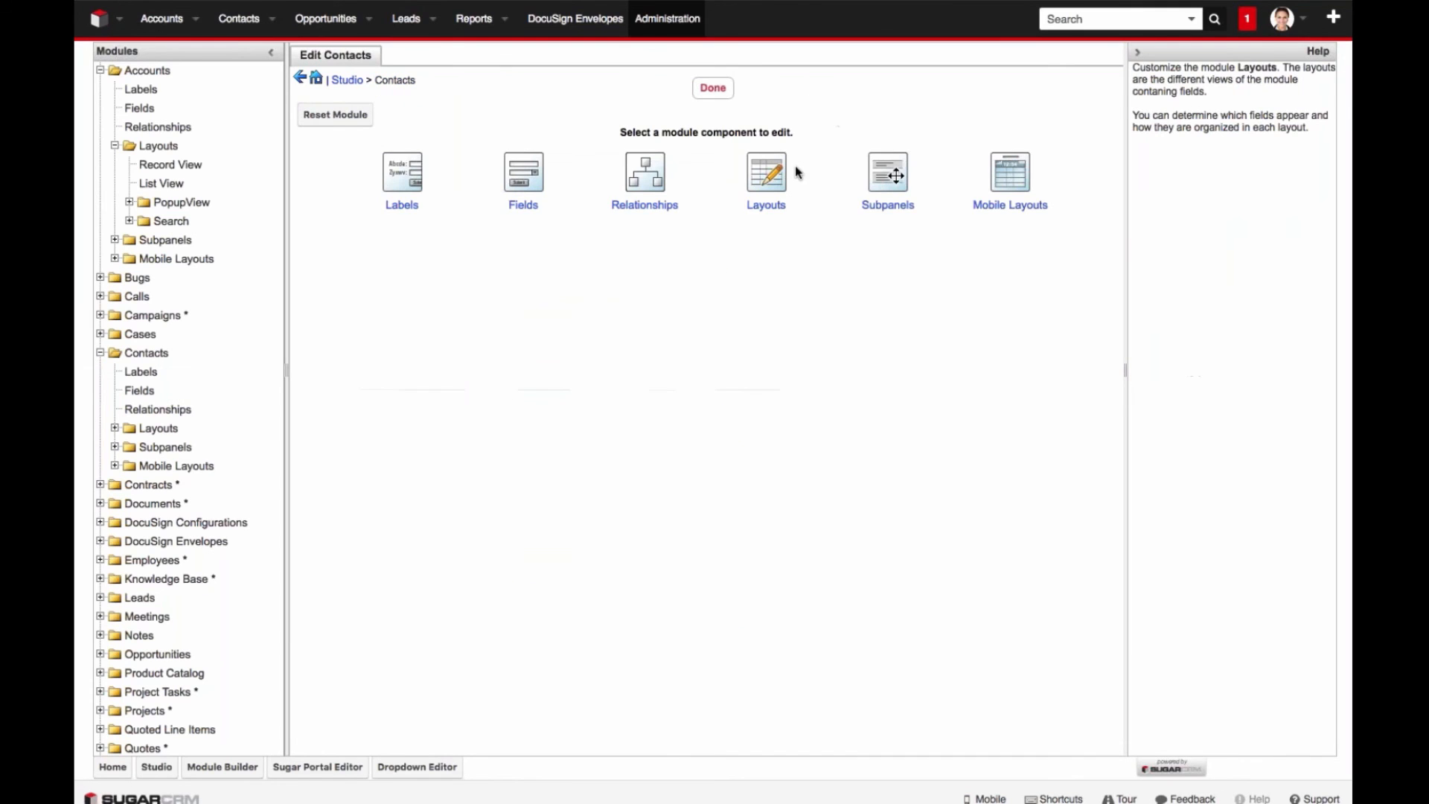
# Step: Add Direction to the default columns of the Contacts Calls subpanel, between Start Date and End Date, and deploy it
pyautogui.click(888, 173)
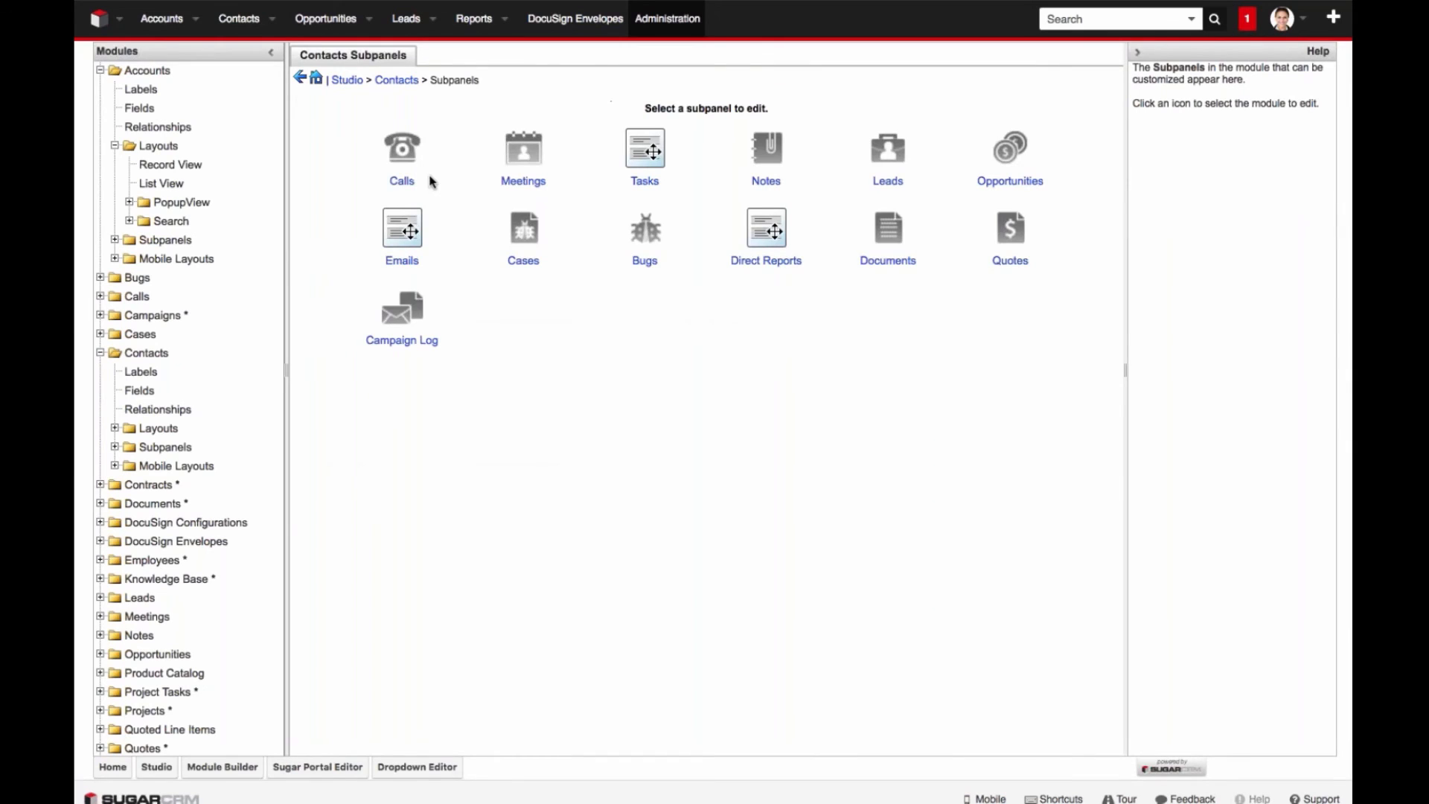
pyautogui.click(402, 149)
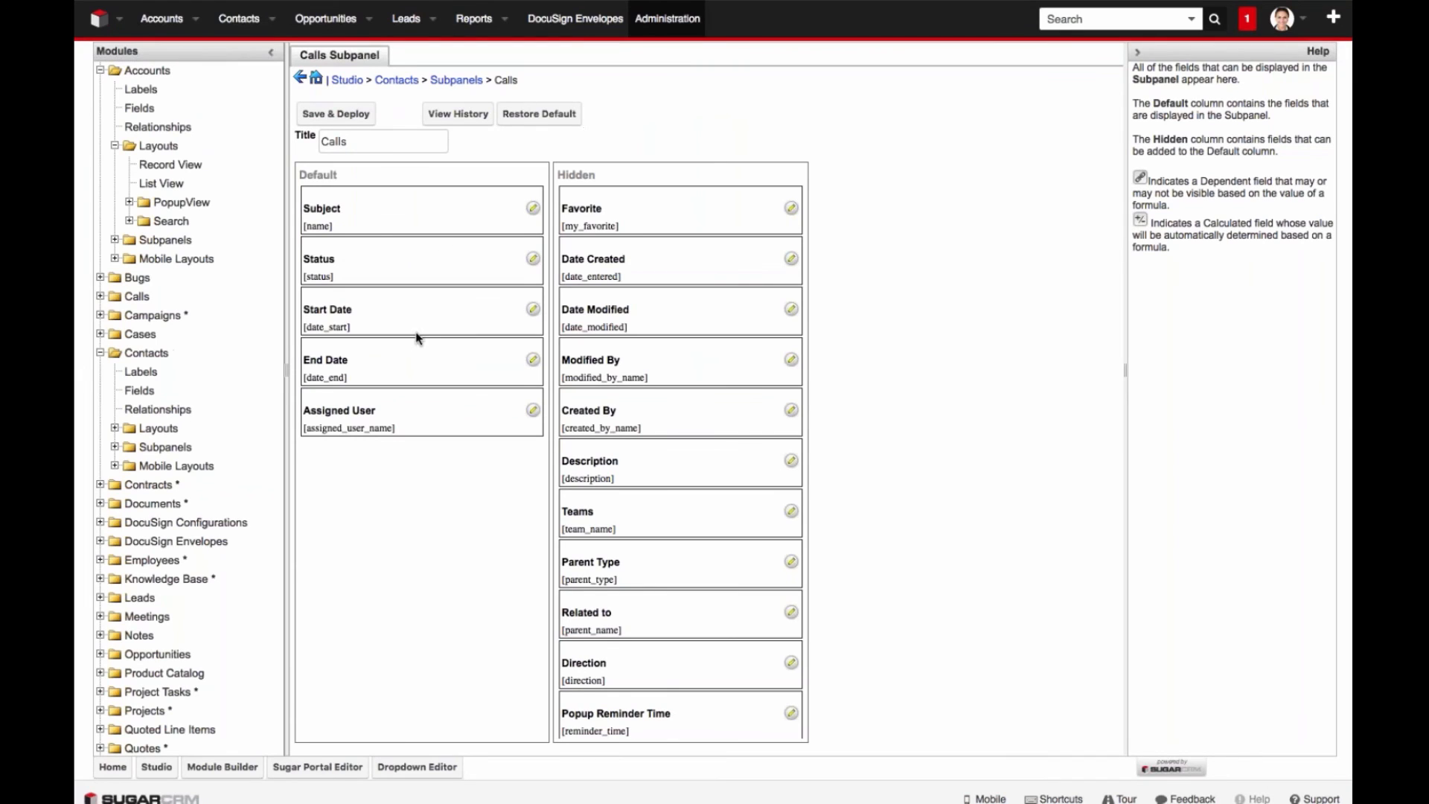
pyautogui.scroll(-5, 692, 407)
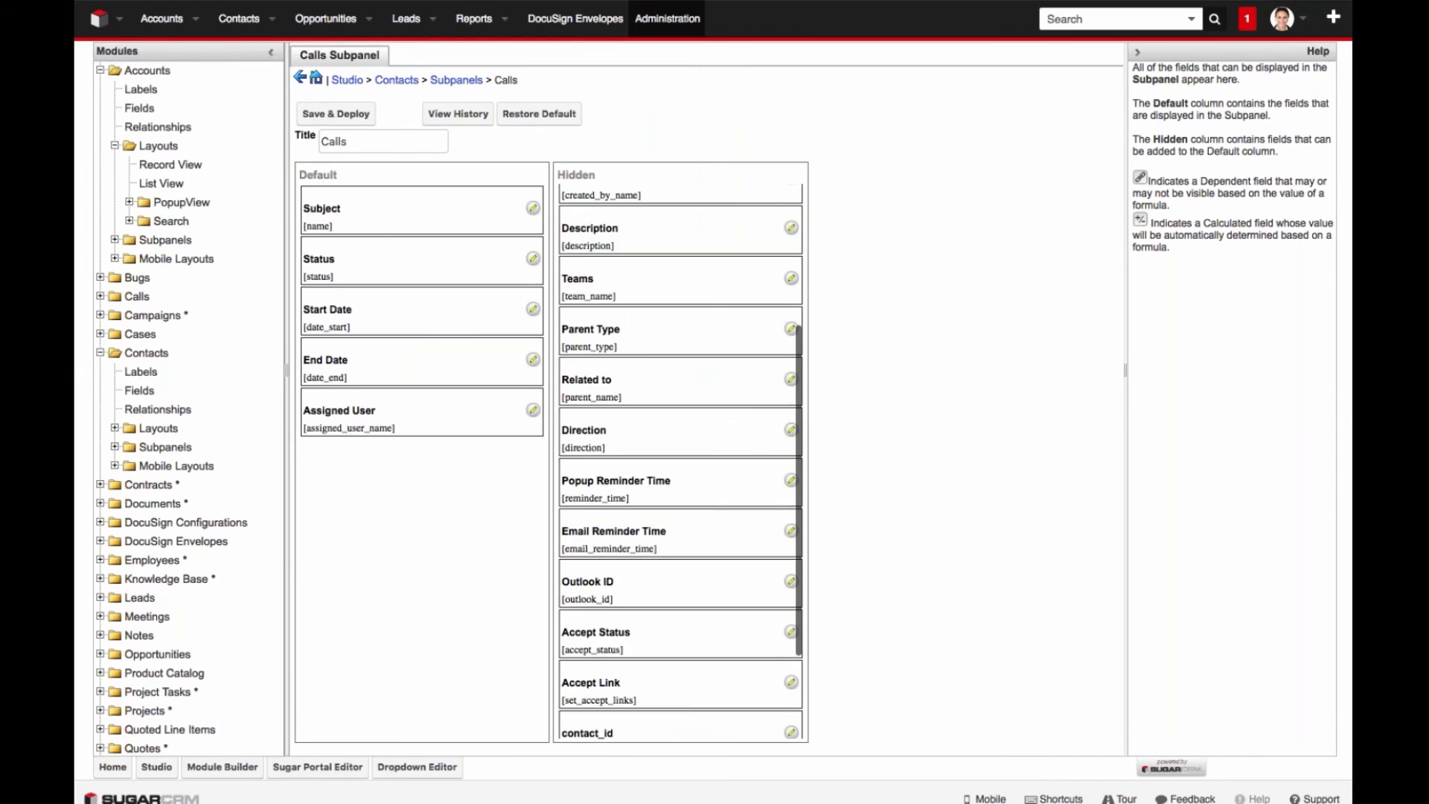
pyautogui.scroll(2, 655, 376)
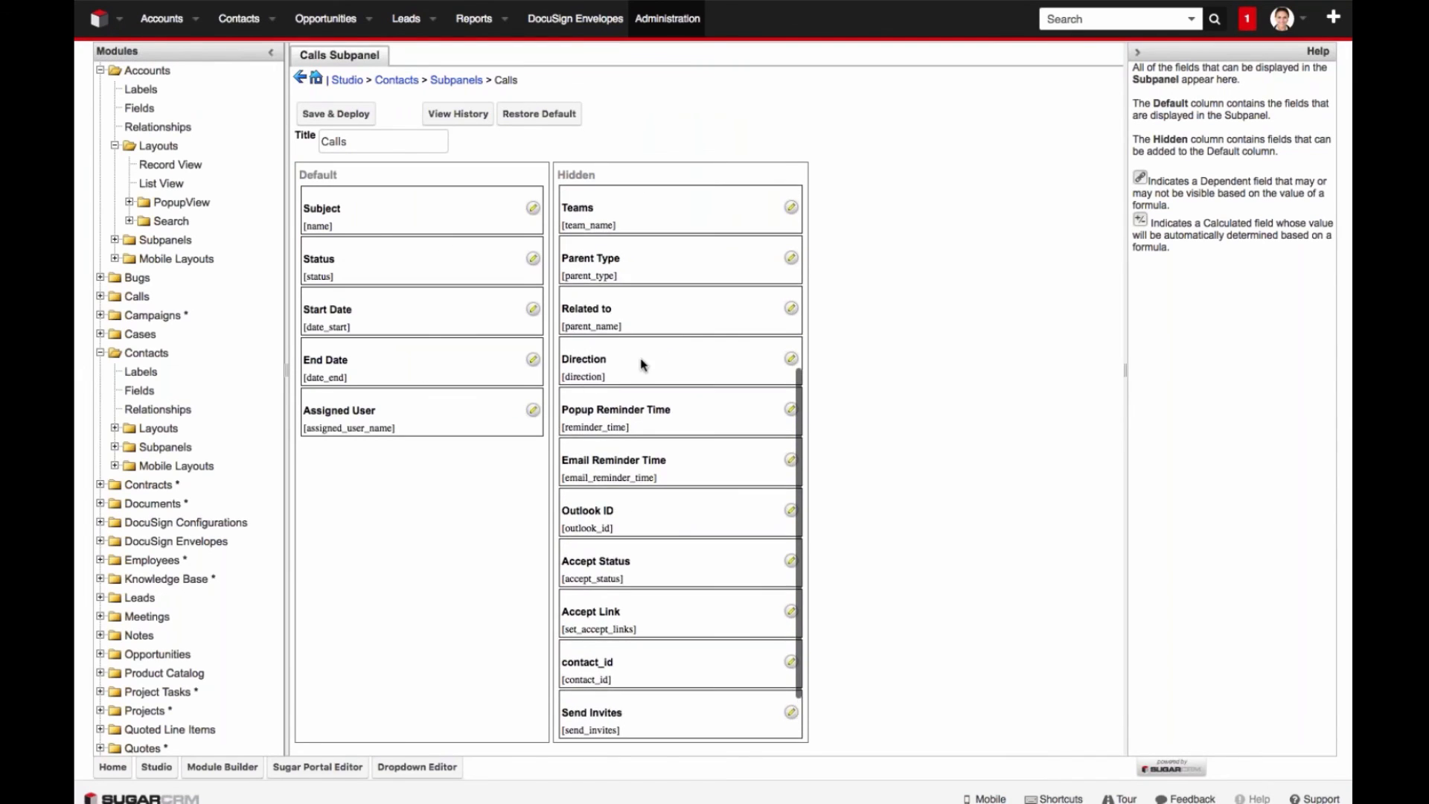
pyautogui.moveTo(618, 405); pyautogui.dragTo(380, 358)
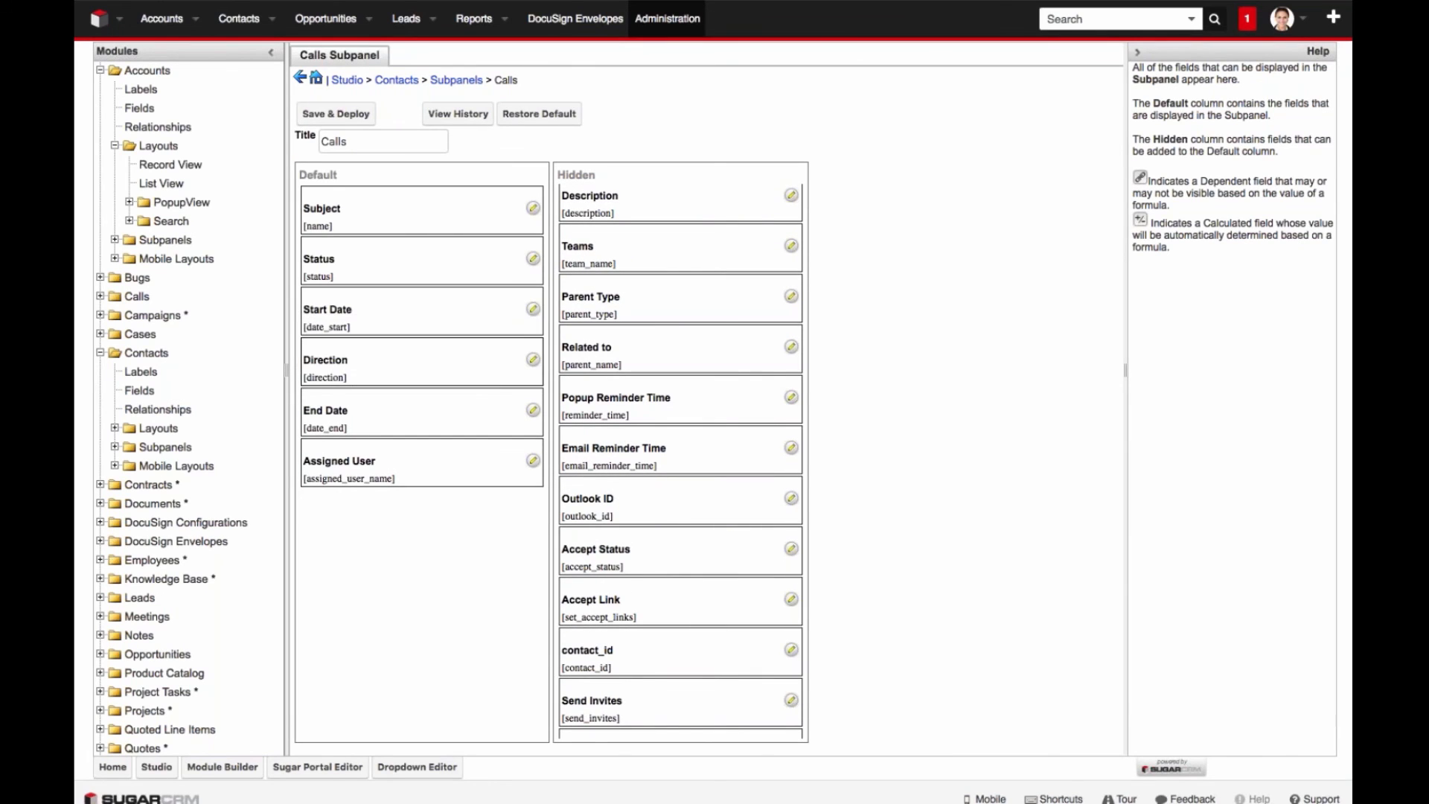
pyautogui.click(334, 111)
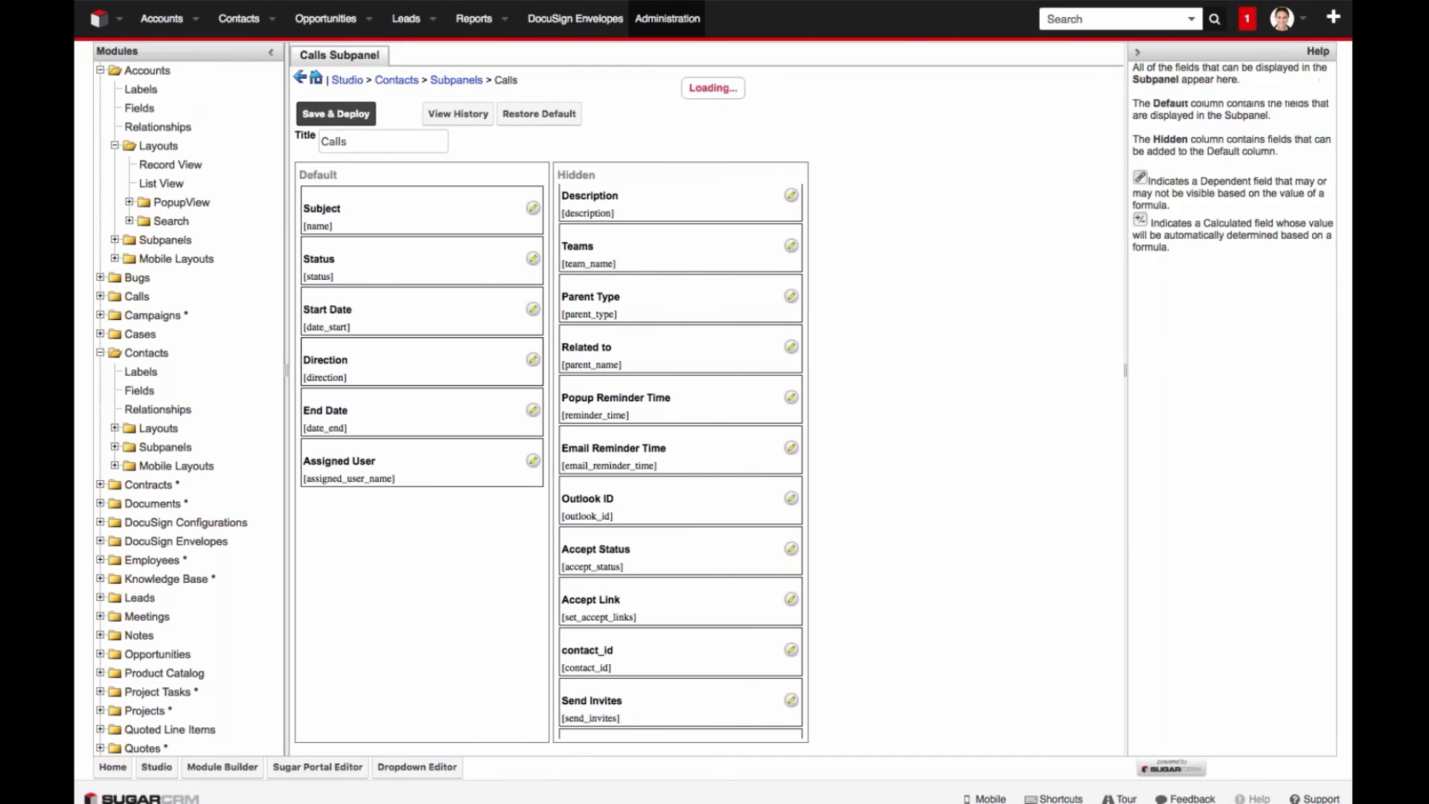
pyautogui.click(351, 115)
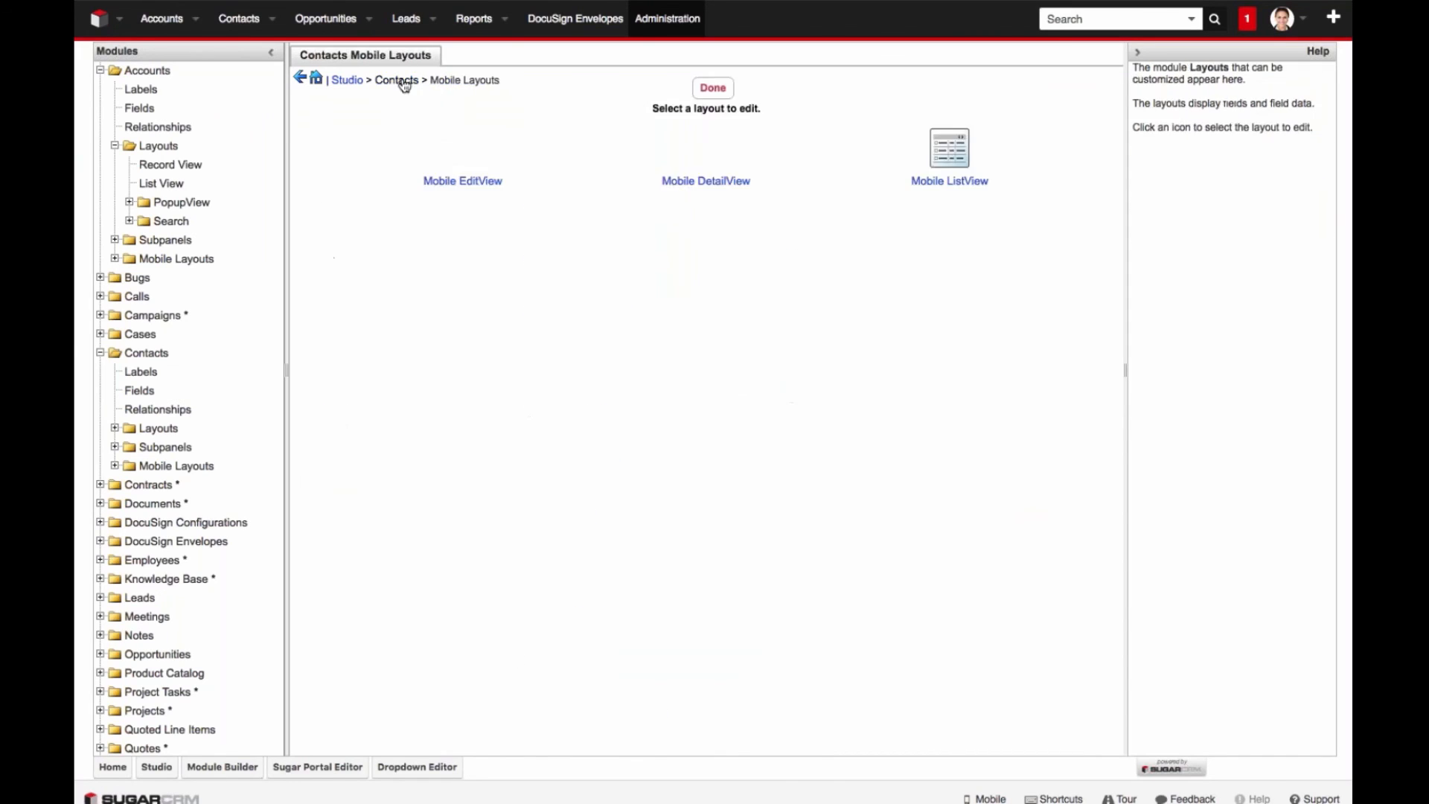
# Step: Open the Mobile EditView layout of the Contacts module for editing in Studio
pyautogui.click(403, 80)
pyautogui.click(1017, 183)
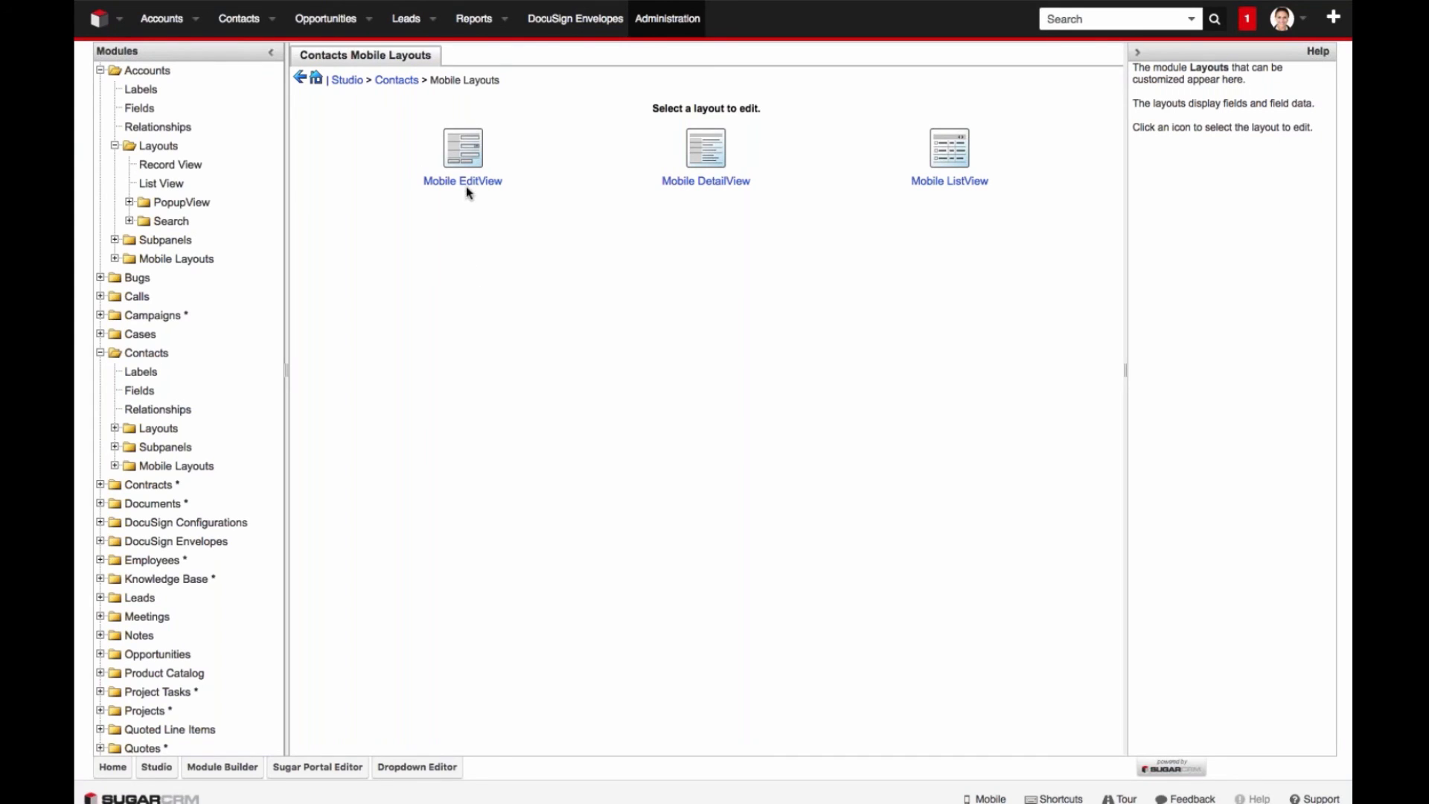
pyautogui.click(492, 186)
pyautogui.click(463, 152)
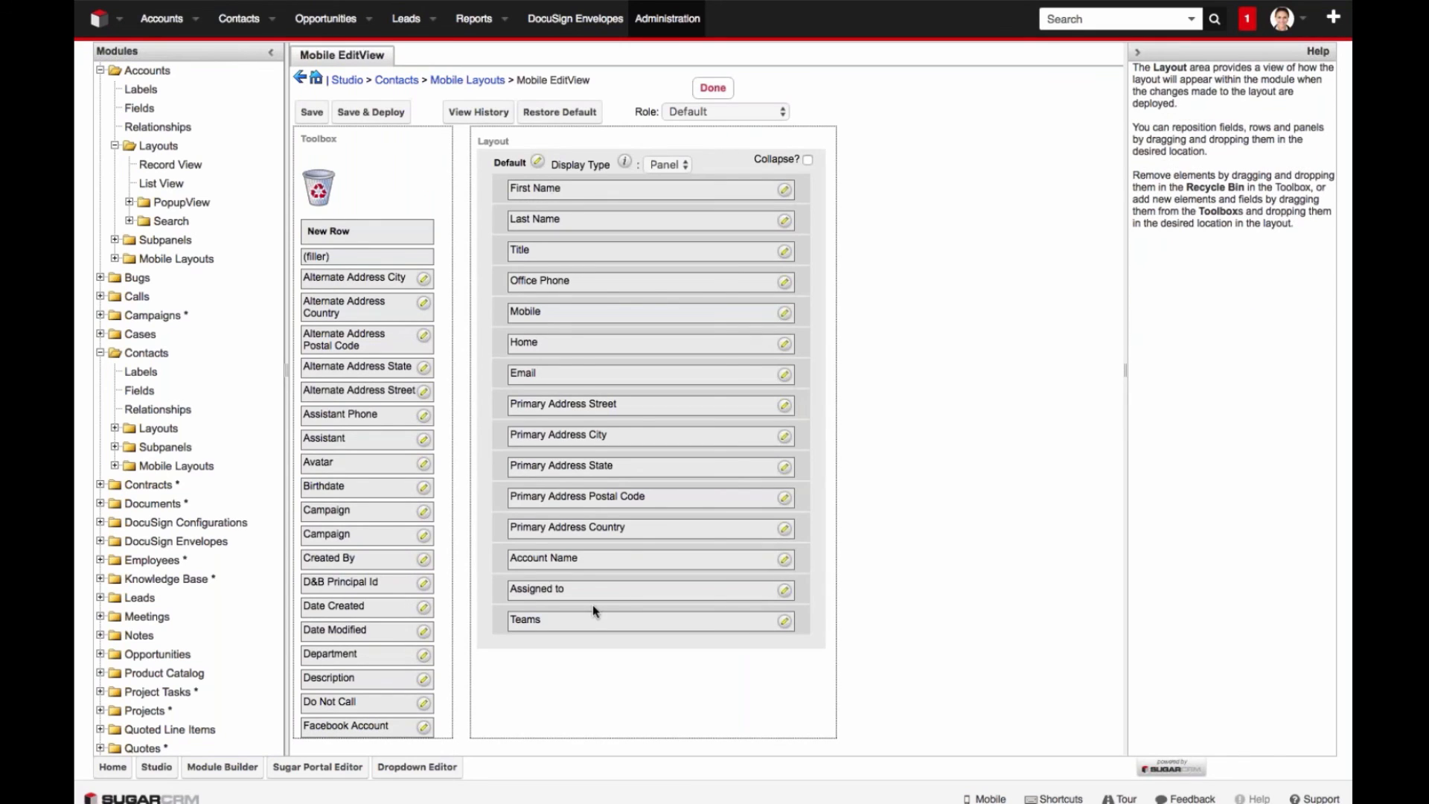
# Step: Add a new row below Title in the Mobile EditView layout with Favourite Colour in it, and return to the mobile layout selection
pyautogui.scroll(-6, 367, 447)
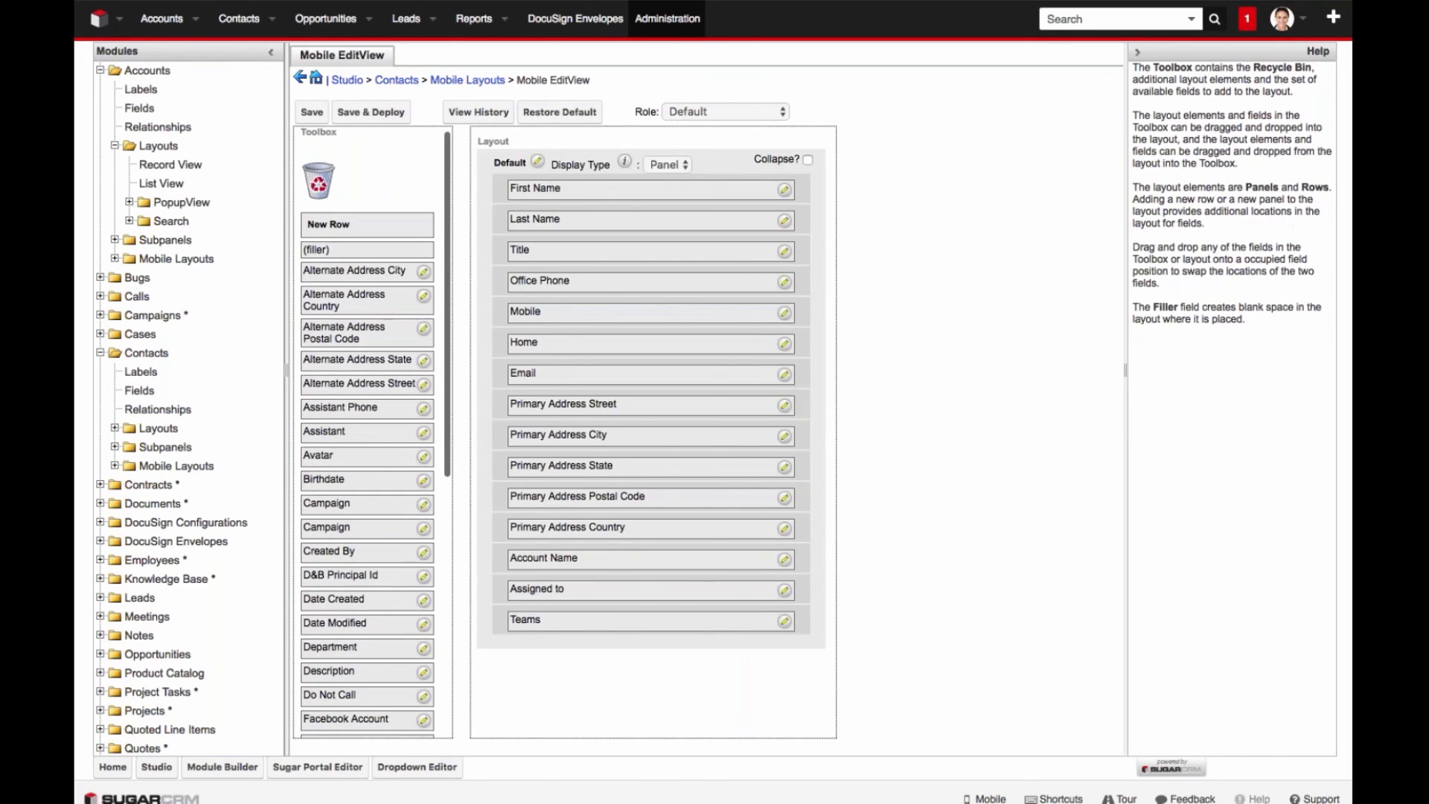
pyautogui.scroll(-2, 361, 445)
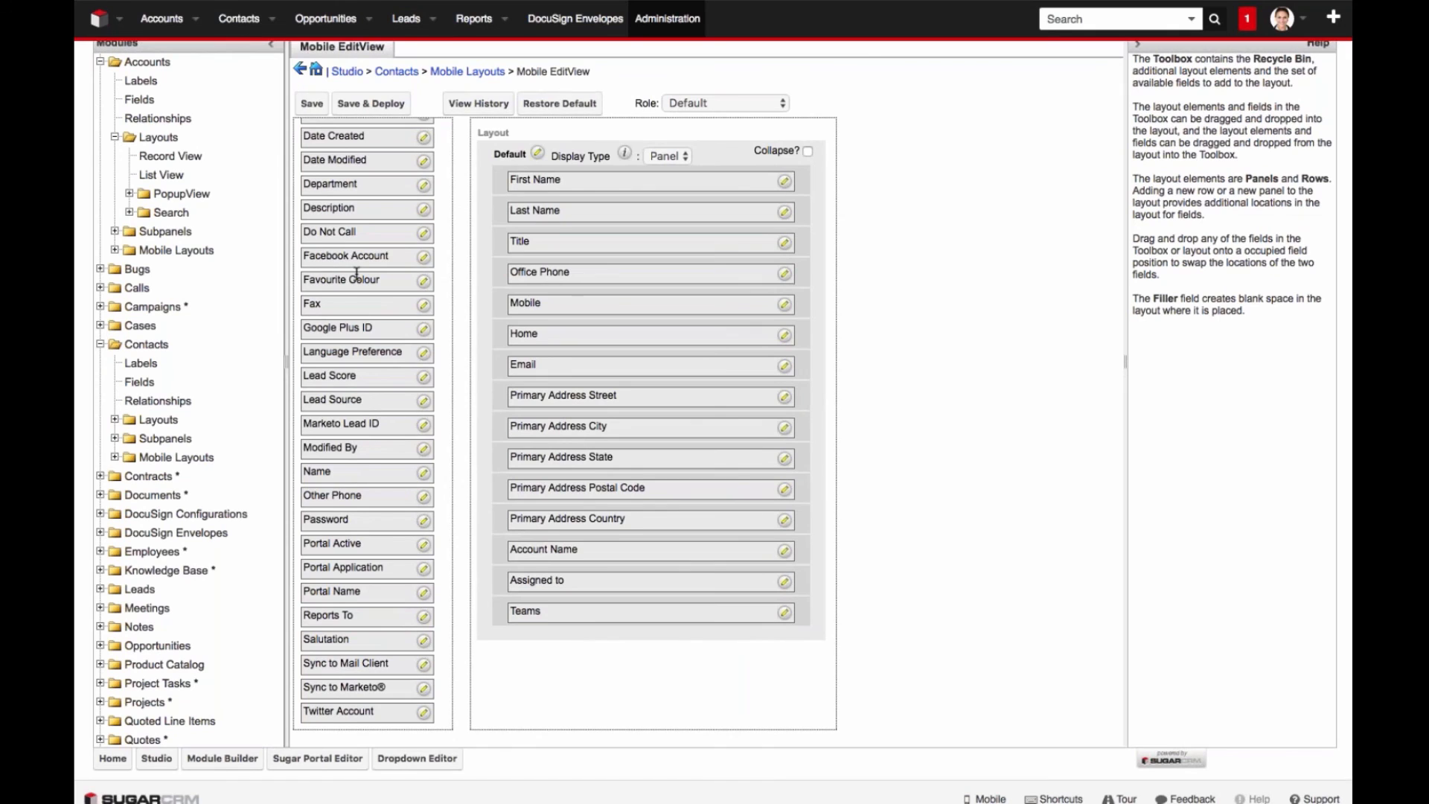
pyautogui.scroll(10, 362, 276)
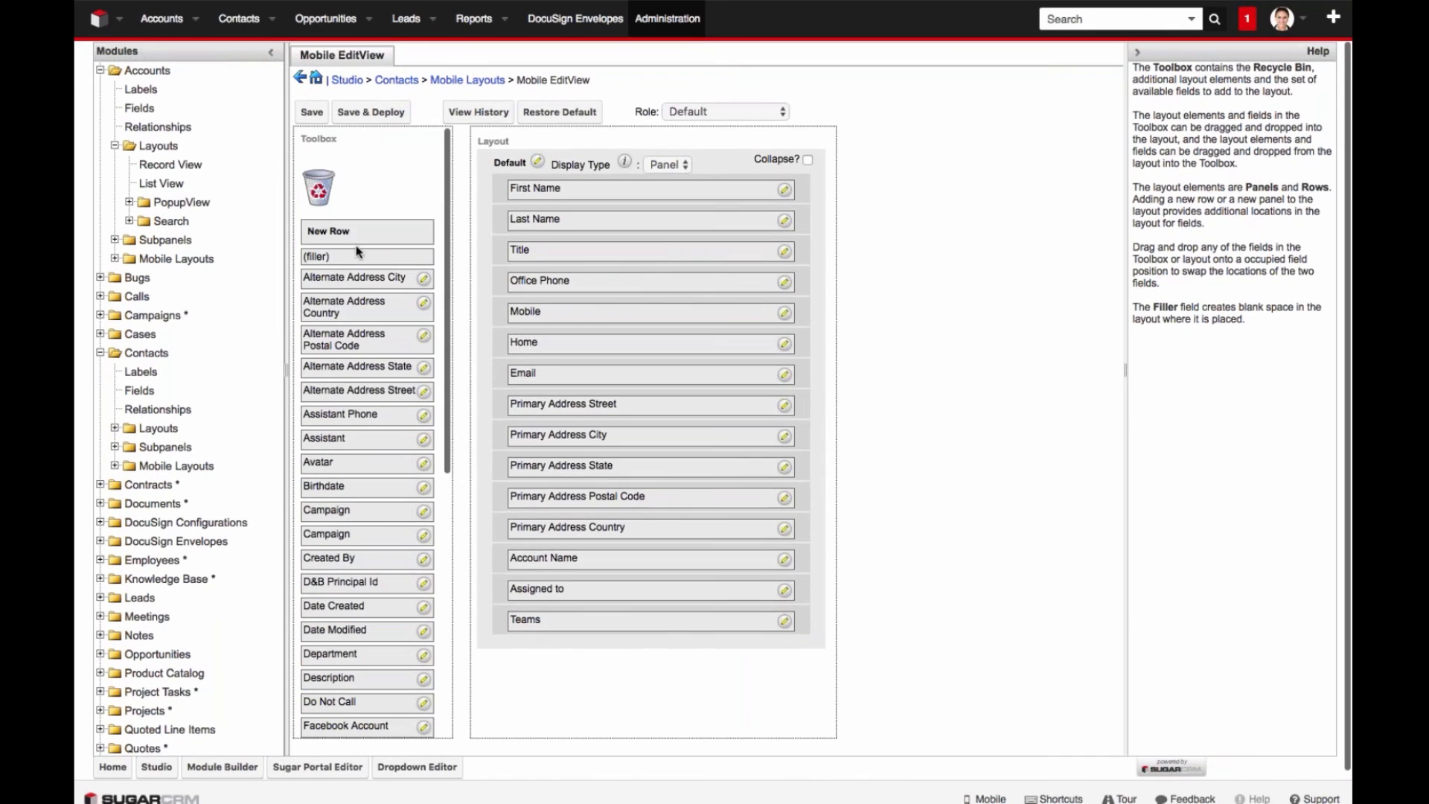
pyautogui.moveTo(352, 231); pyautogui.dragTo(588, 259)
pyautogui.scroll(-4, 390, 418)
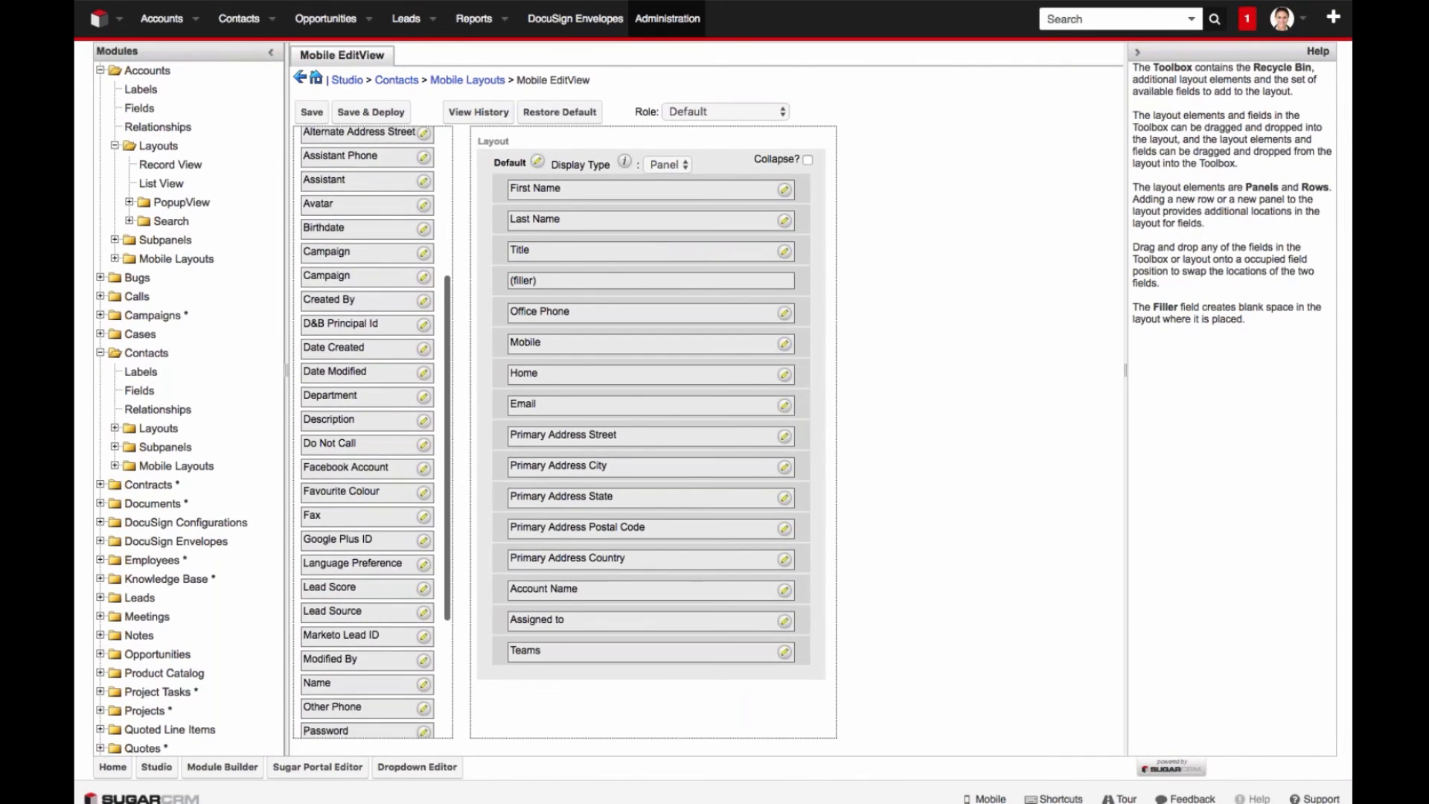
pyautogui.moveTo(335, 491); pyautogui.dragTo(570, 278)
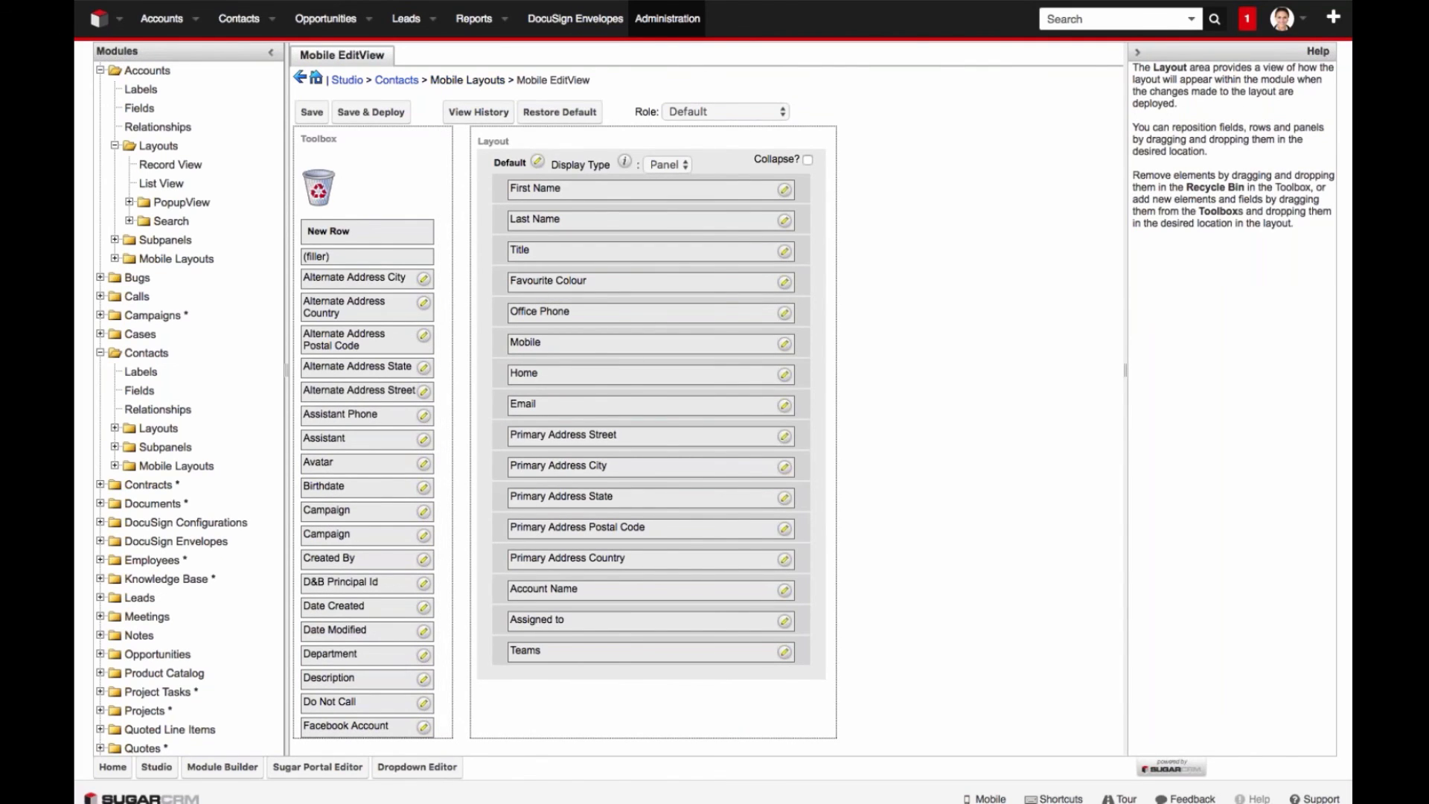
pyautogui.click(457, 81)
pyautogui.click(689, 443)
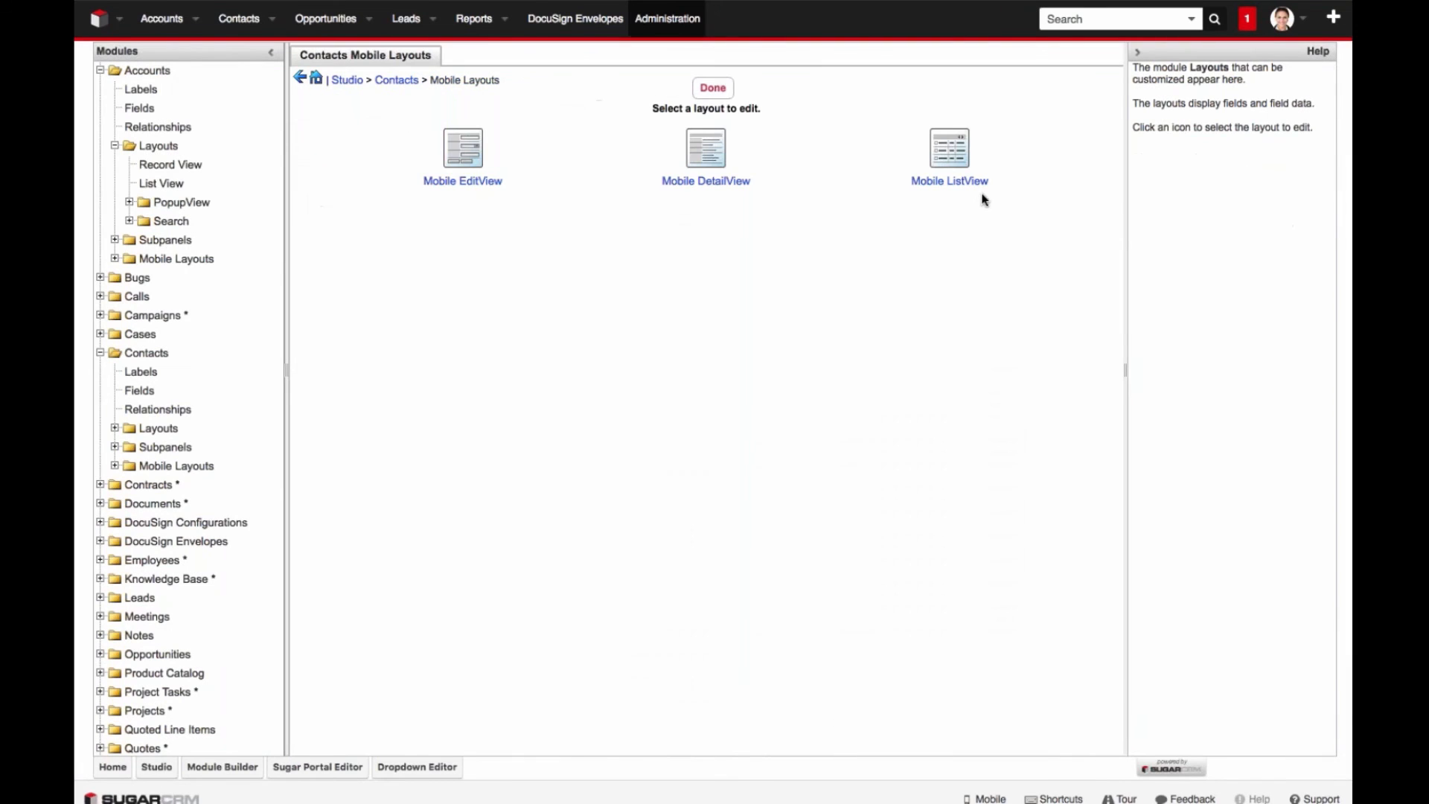
# Step: Examine the fields on the Contacts Mobile DetailView and Mobile ListView layouts, and return to the Contacts module's component selection
pyautogui.click(706, 181)
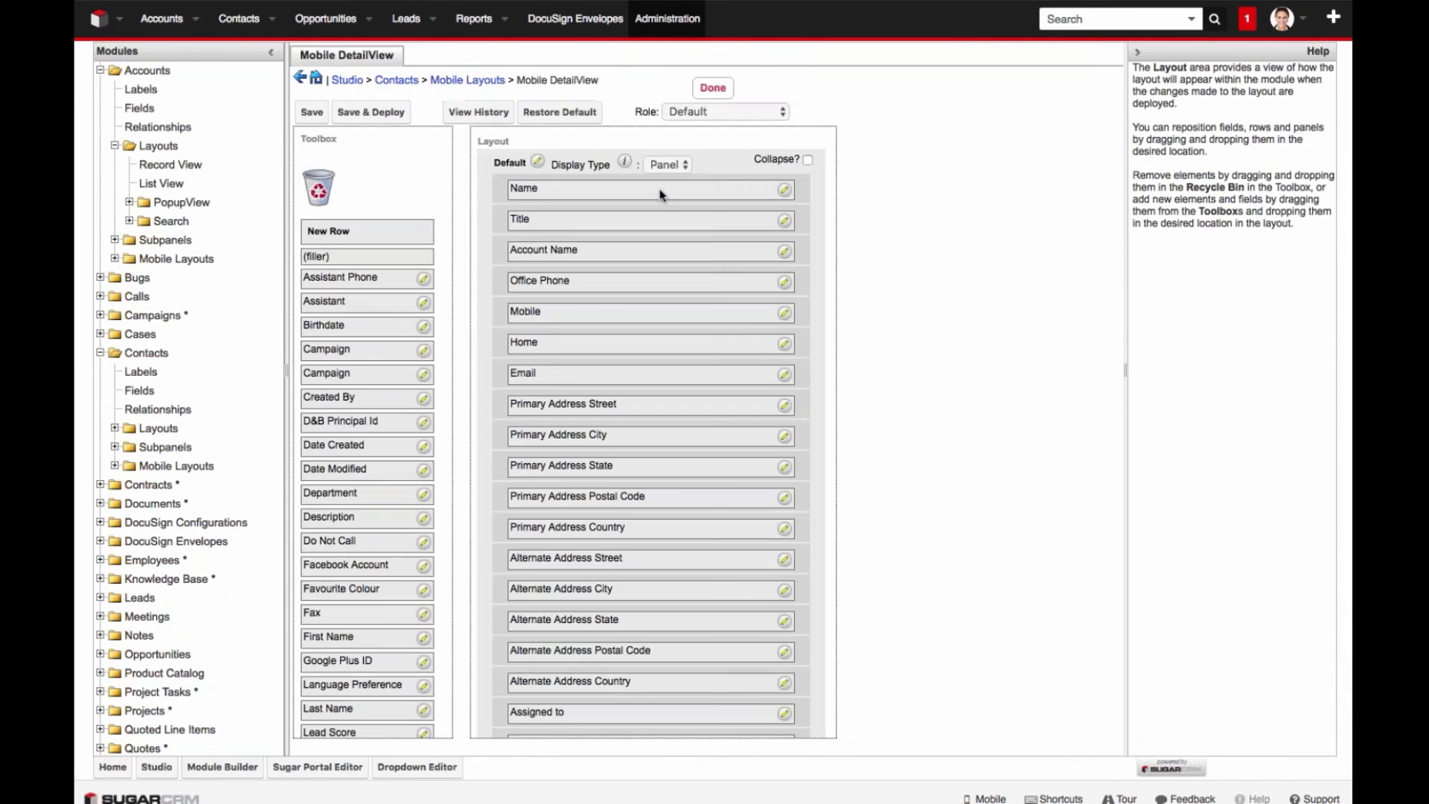
pyautogui.click(447, 80)
pyautogui.click(949, 148)
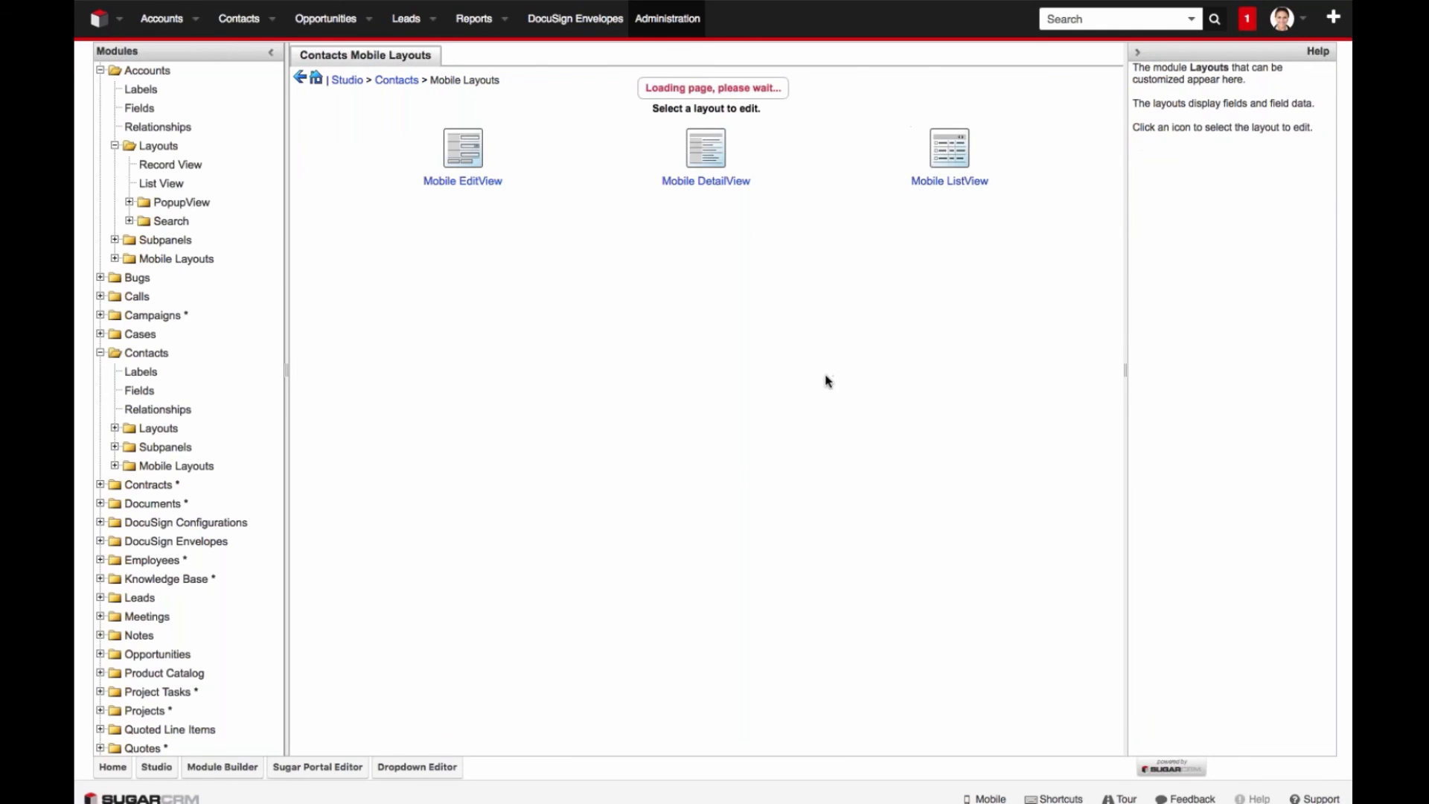
pyautogui.scroll(-2, 330, 441)
pyautogui.scroll(-3, 444, 168)
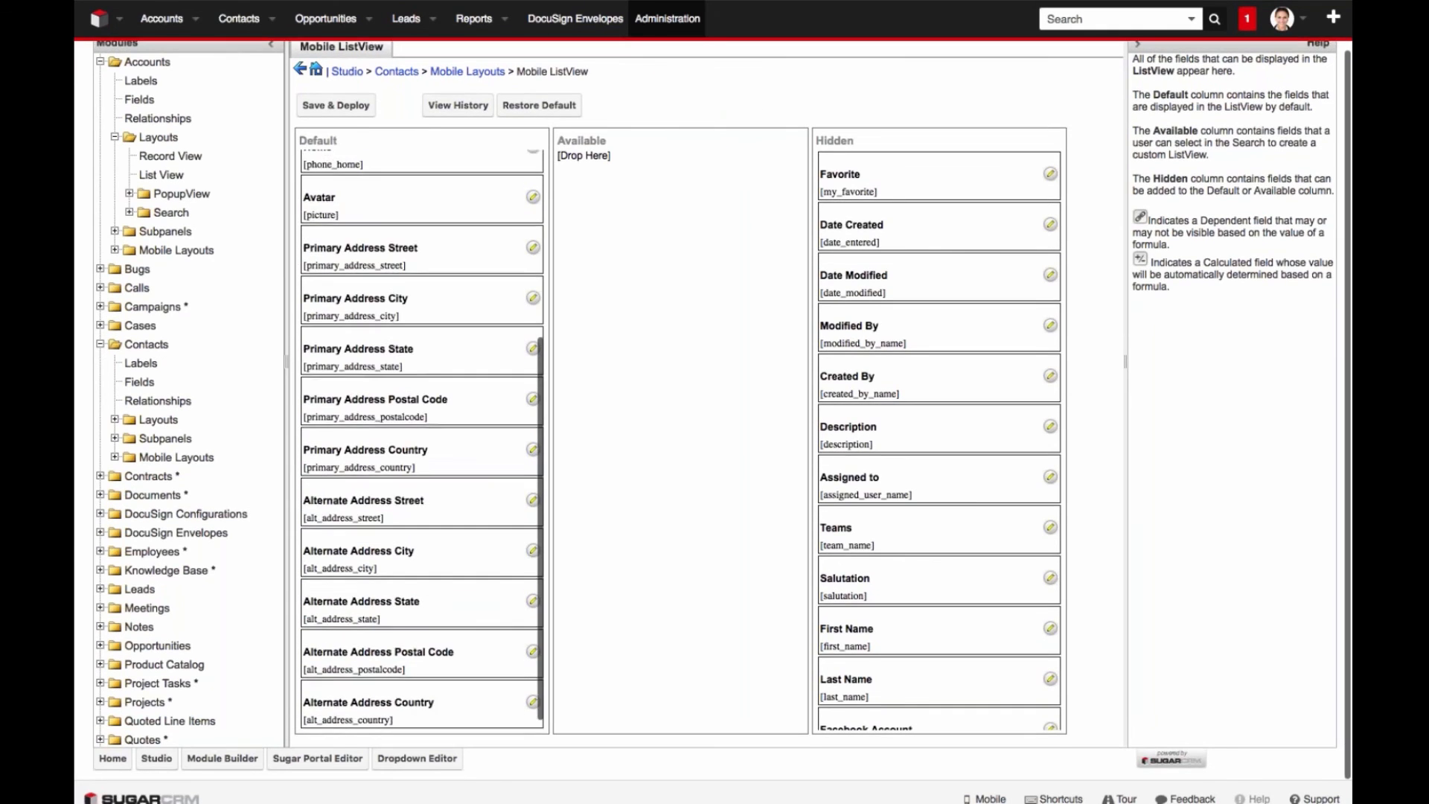
pyautogui.scroll(5, 443, 167)
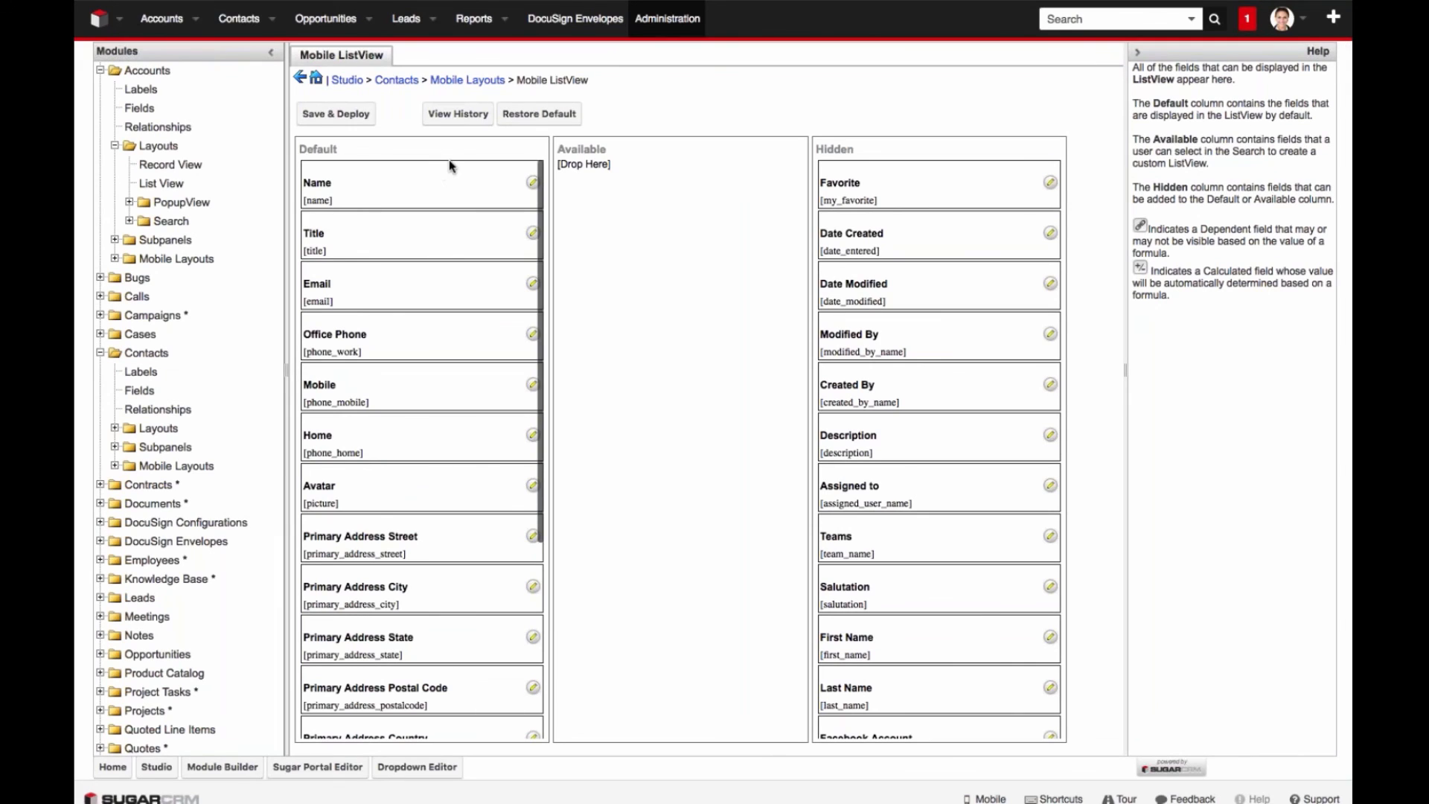
pyautogui.click(396, 80)
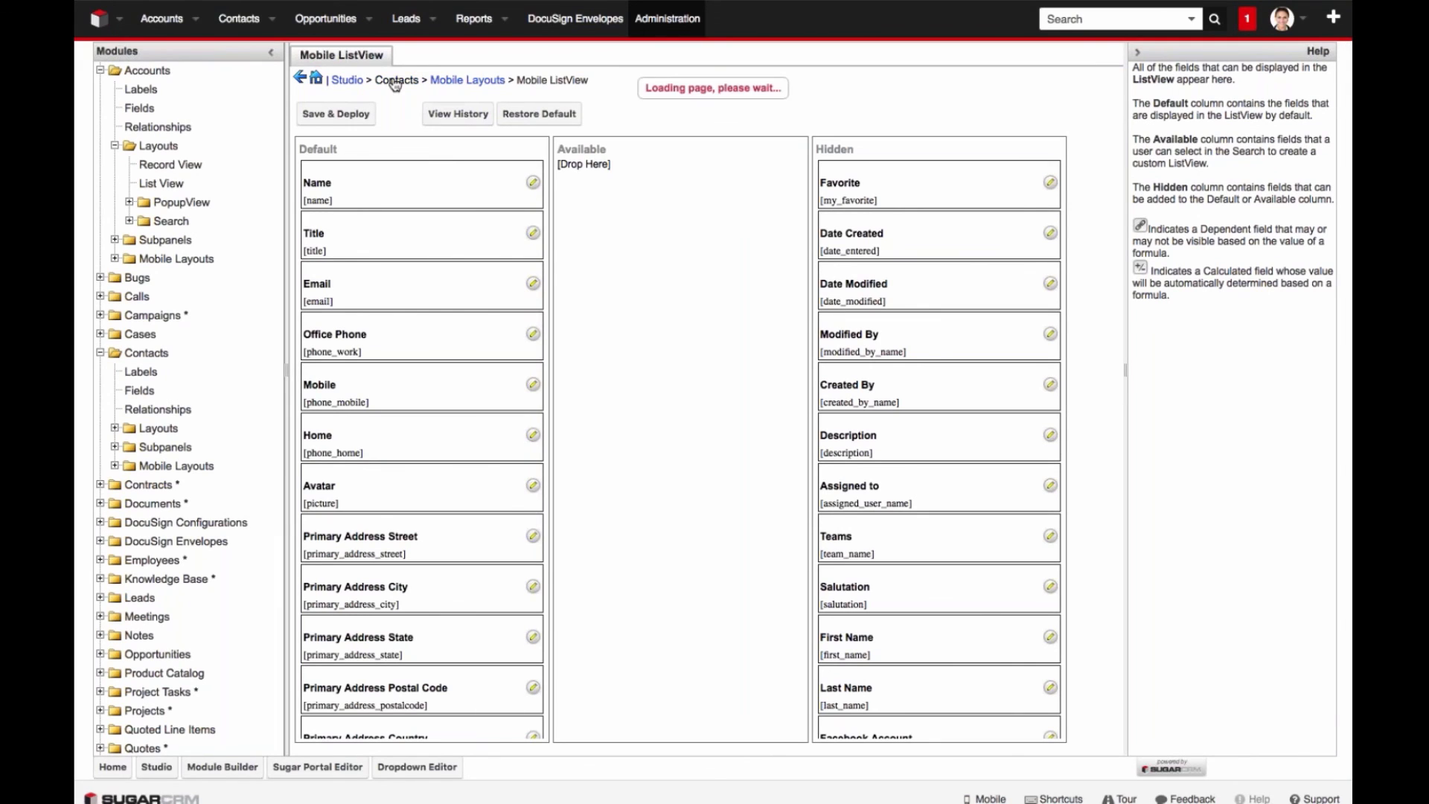